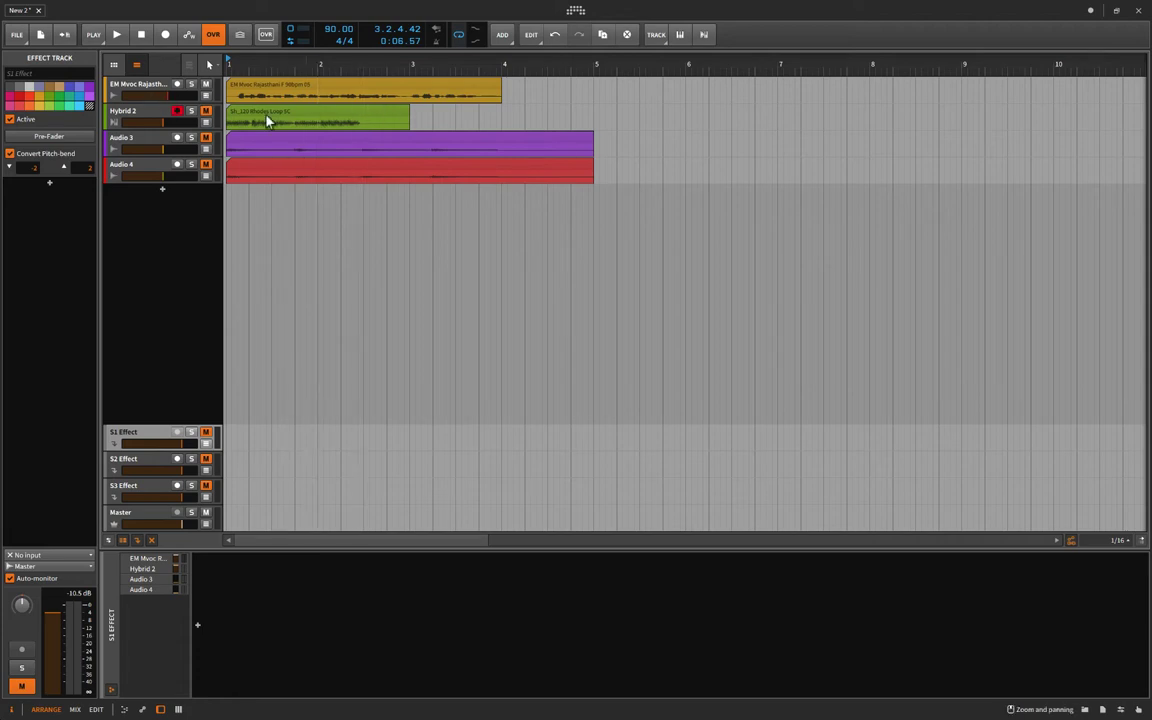
# Group the Audio 3 and Audio 4 tracks into one group track.
pyautogui.click(165, 88)
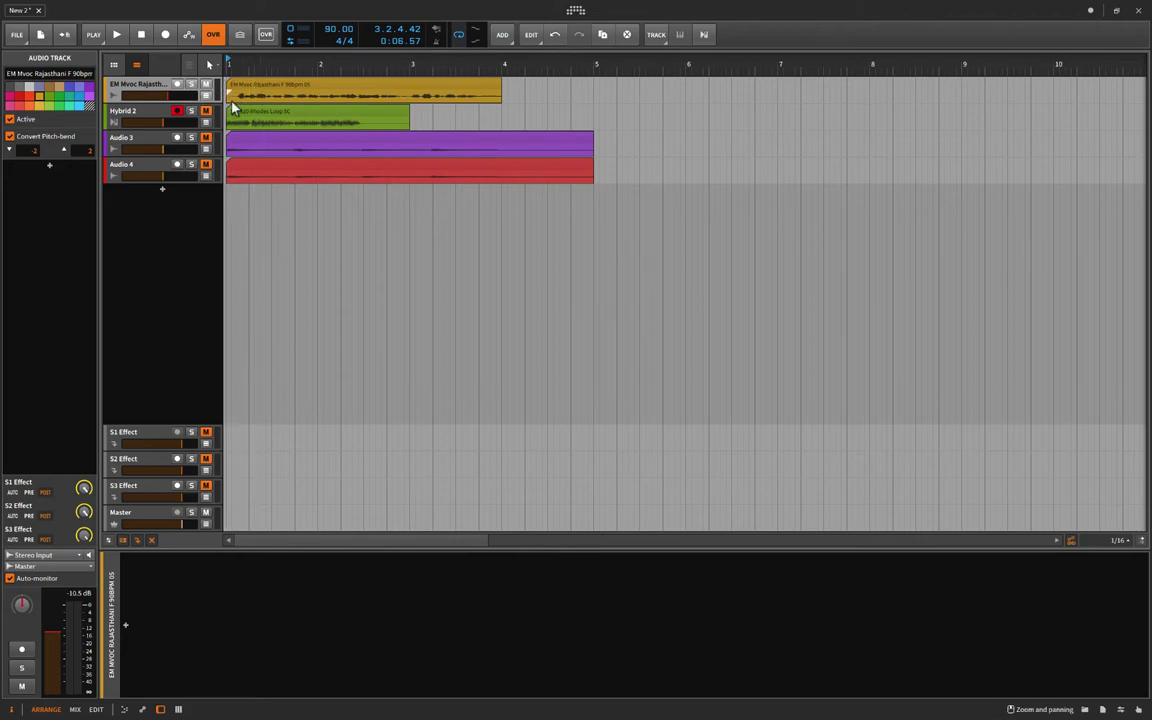
pyautogui.click(152, 147)
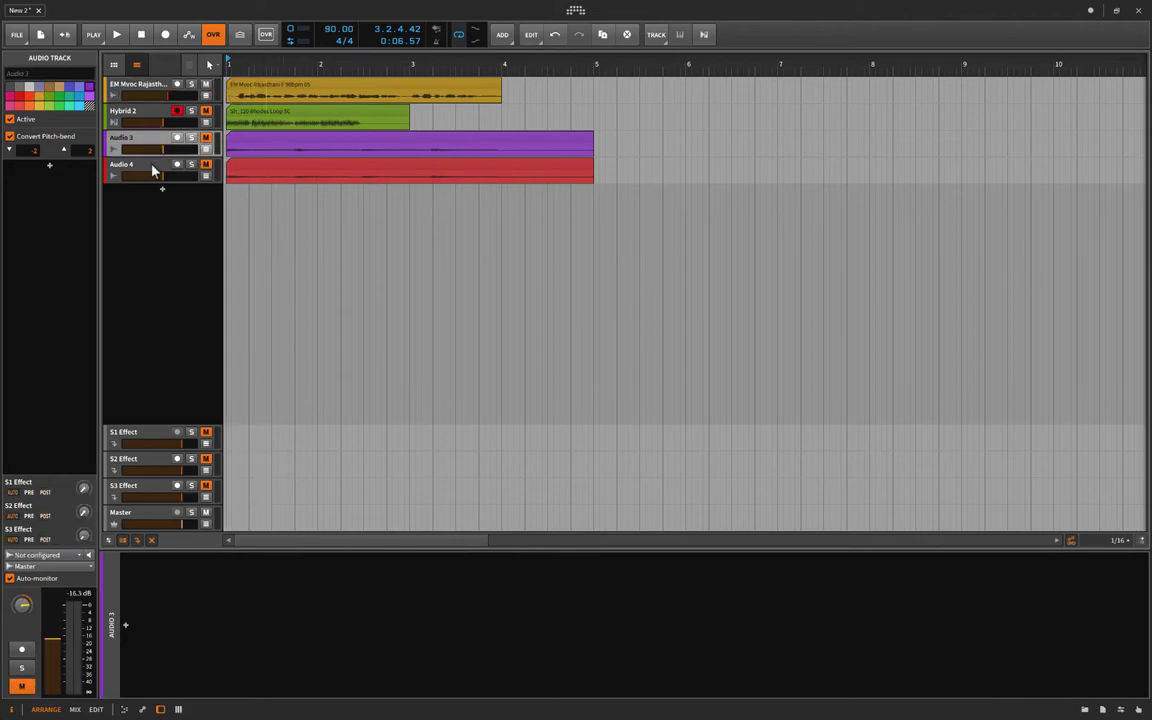
pyautogui.keyDown('shift'); pyautogui.click(152, 170); pyautogui.keyUp('shift')
pyautogui.hotkey('ctrl', 'g')
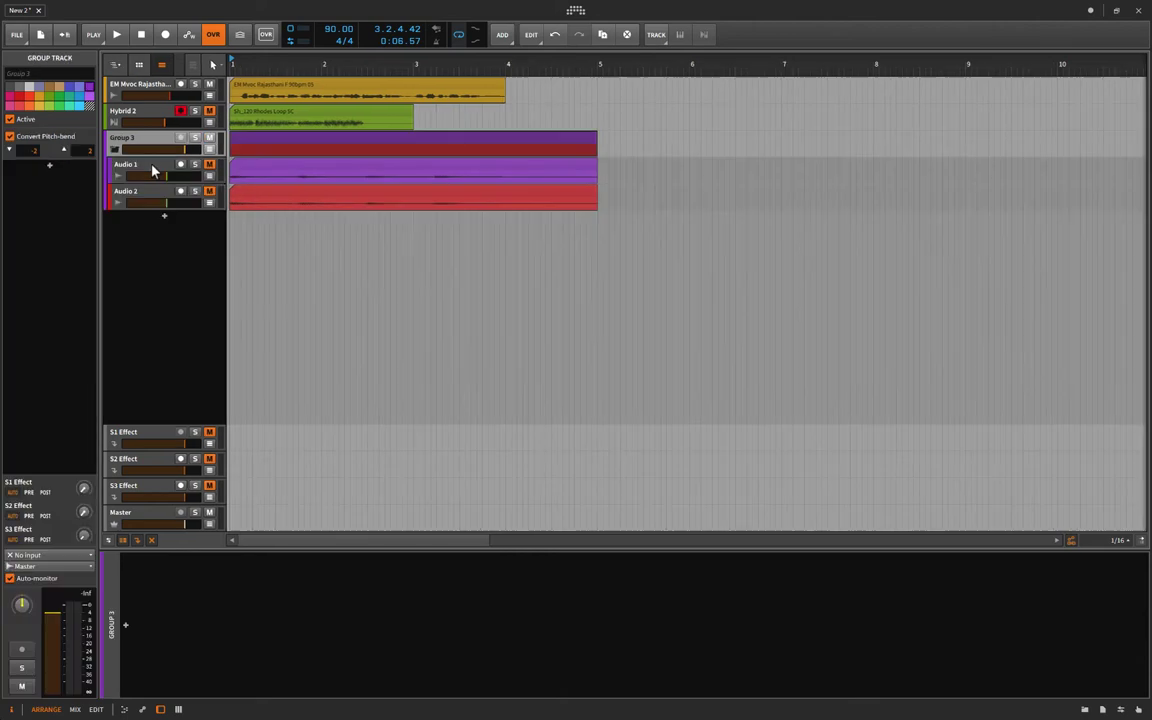
# Rename the new group track as Guitar and fold it so its member tracks are hidden.
pyautogui.hotkey('ctrl', 'r')
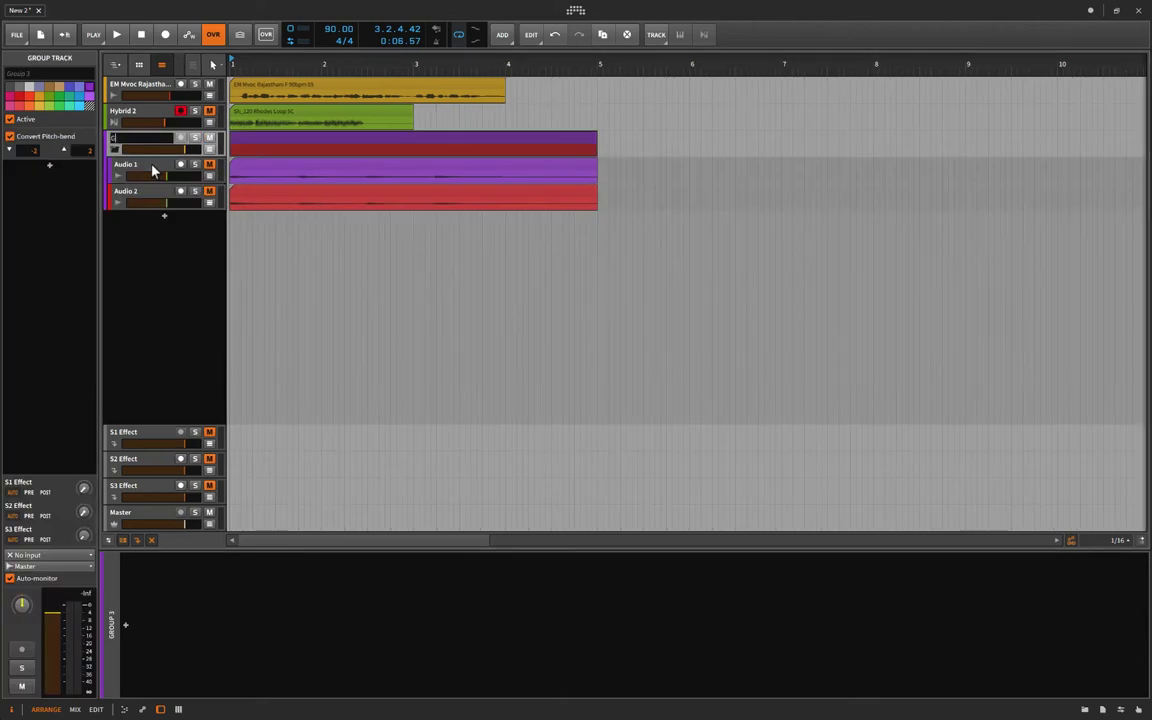
pyautogui.write('Guitar')
pyautogui.press('Return')
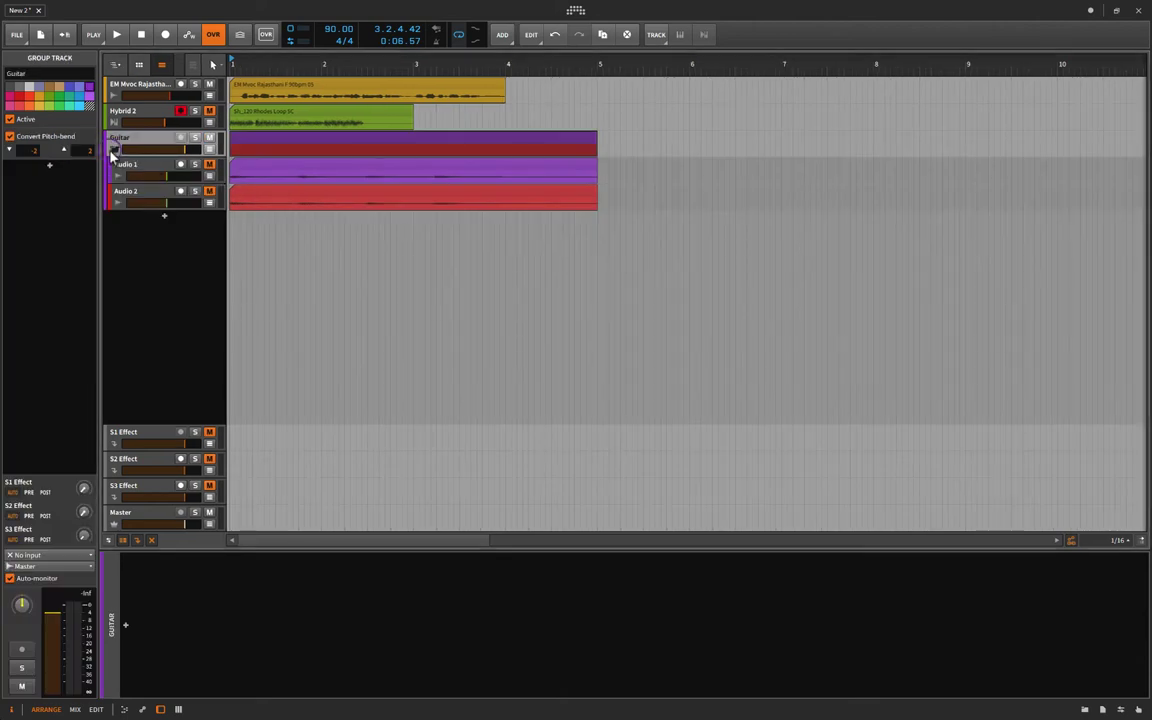
pyautogui.click(113, 149)
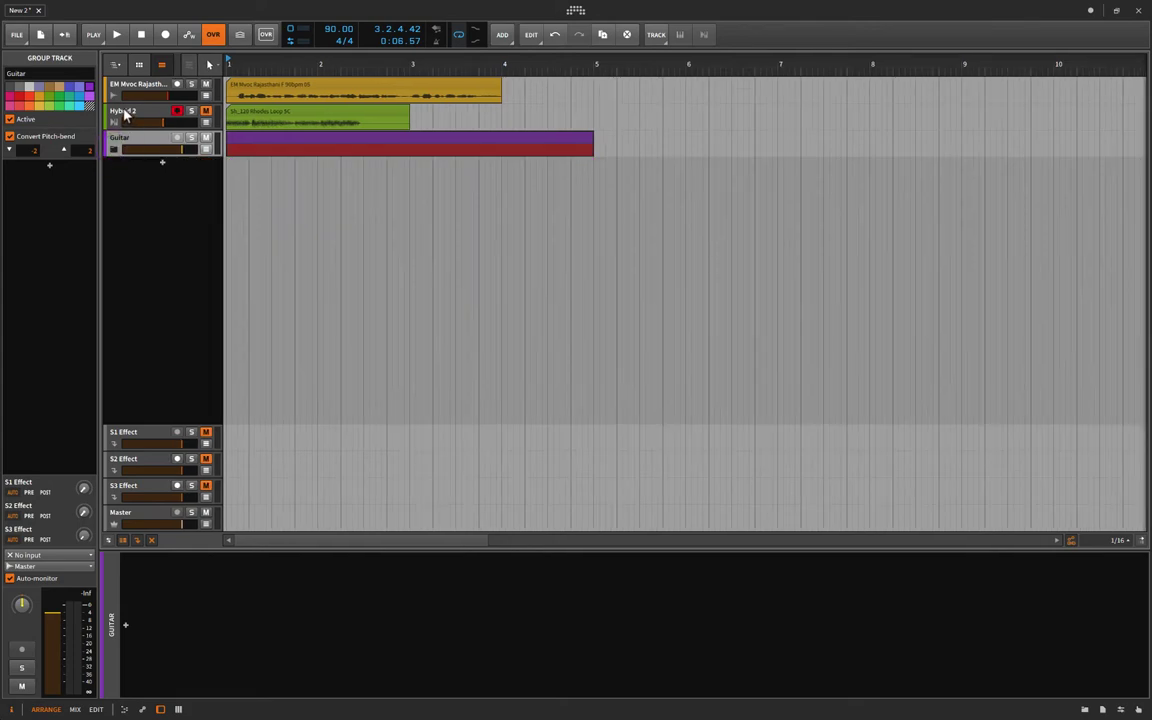
# Play the arrangement from the start to hear the dry vocal, and return the playback position to bar 1.
pyautogui.click(120, 112)
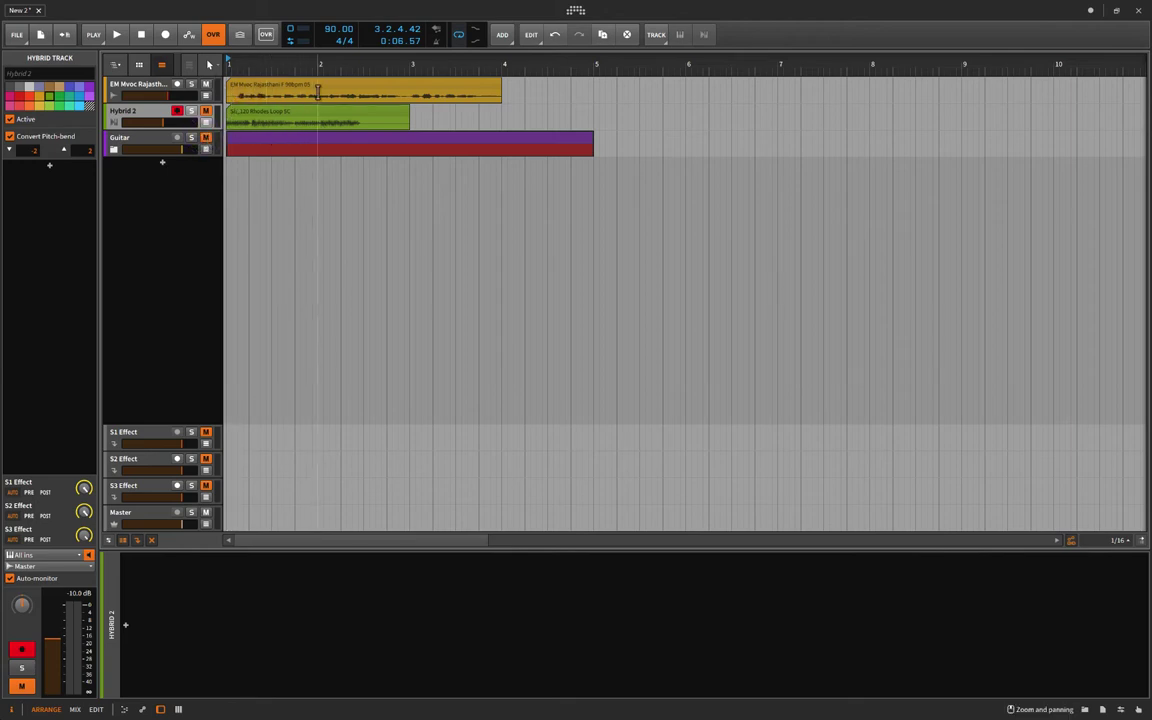
pyautogui.press('space')
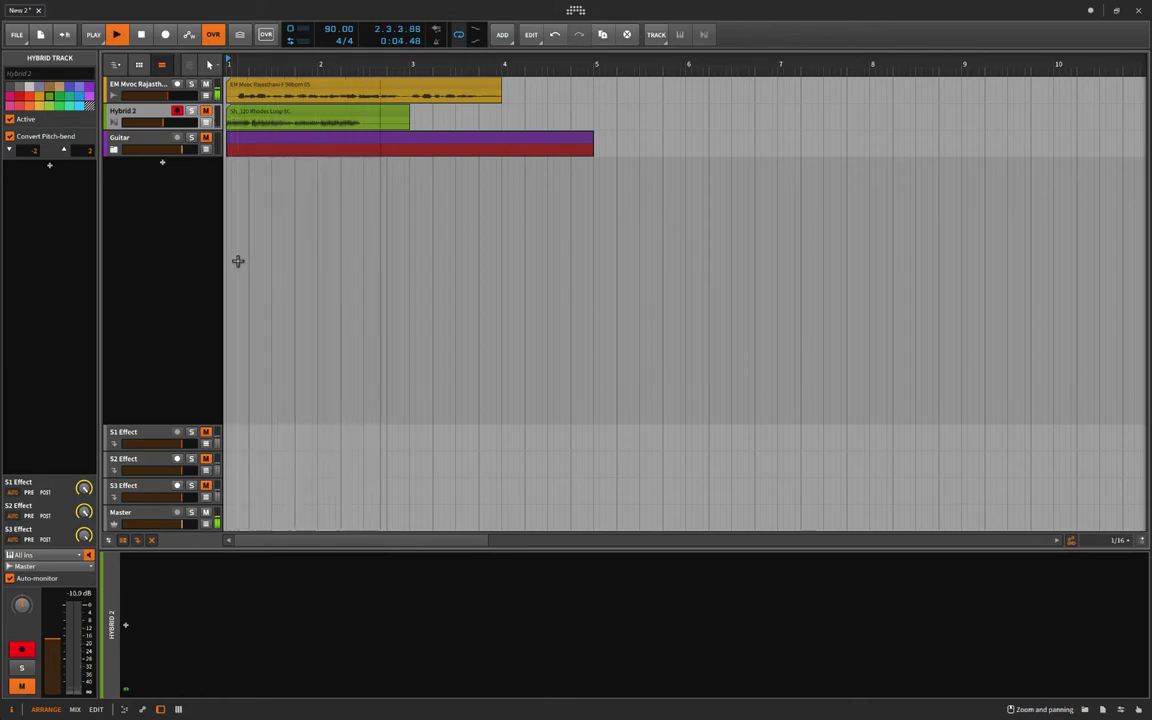
pyautogui.press('space')
pyautogui.click(228, 230)
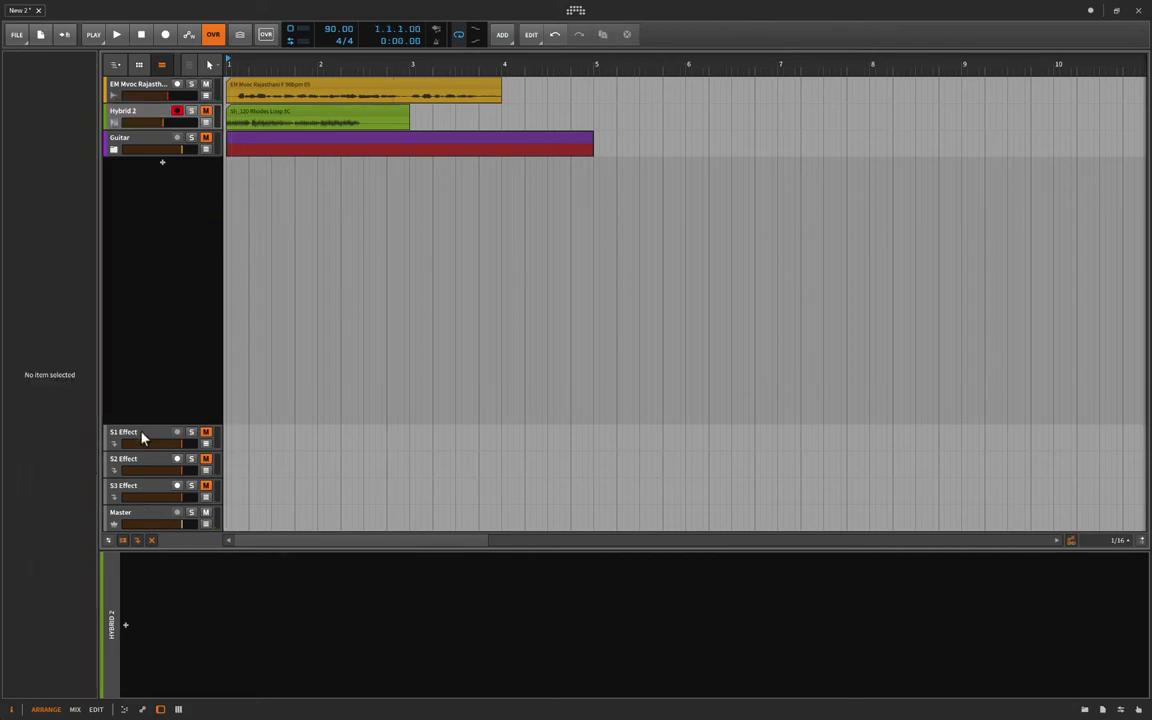
# Insert the Bitwig Reverb device on the S3 Effect track.
pyautogui.click(130, 497)
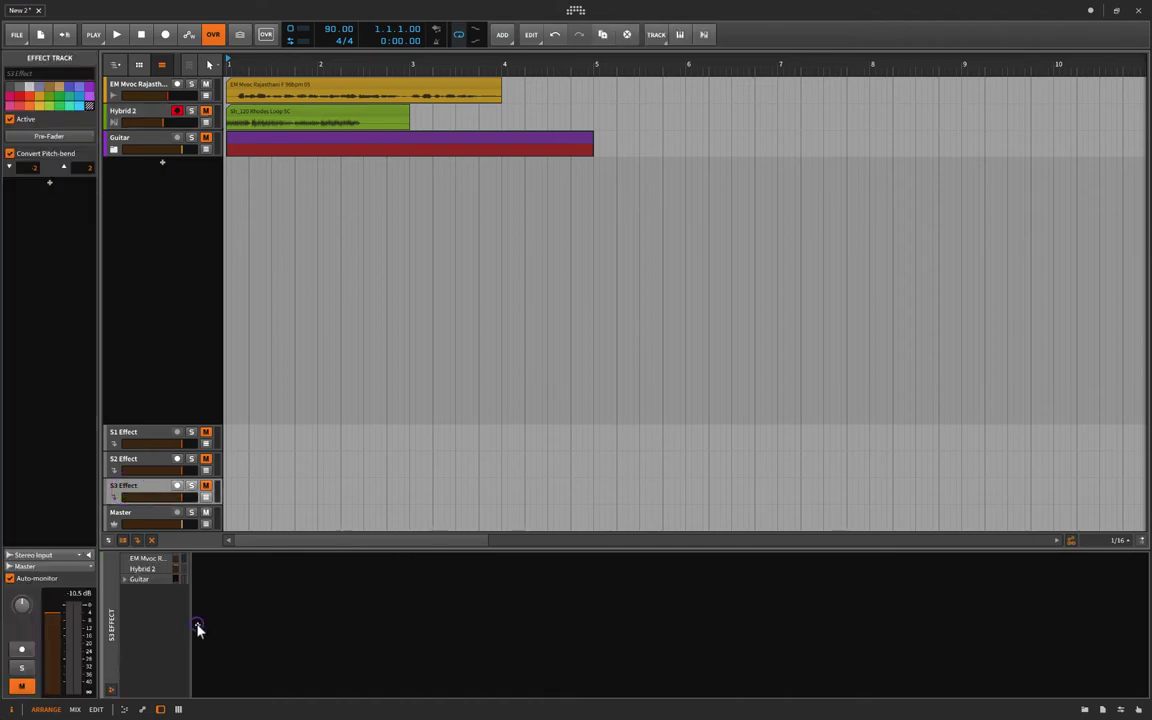
pyautogui.click(197, 625)
pyautogui.click(380, 195)
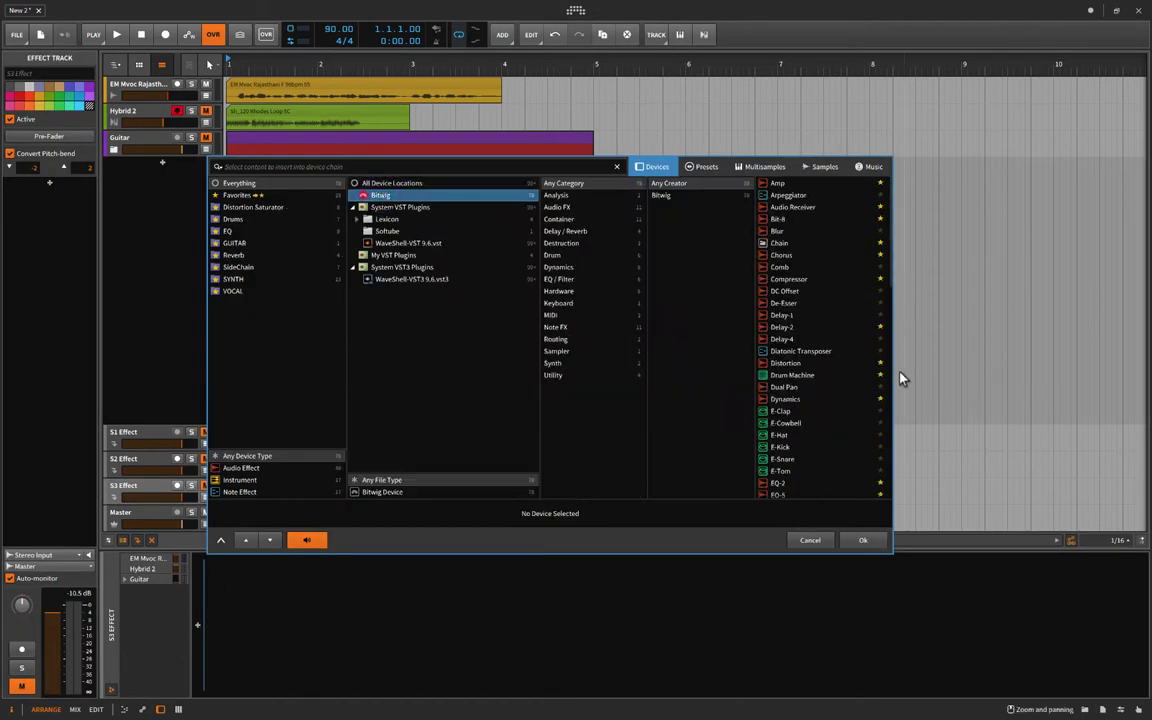
pyautogui.scroll(-10, 830, 421)
pyautogui.scroll(1, 830, 425)
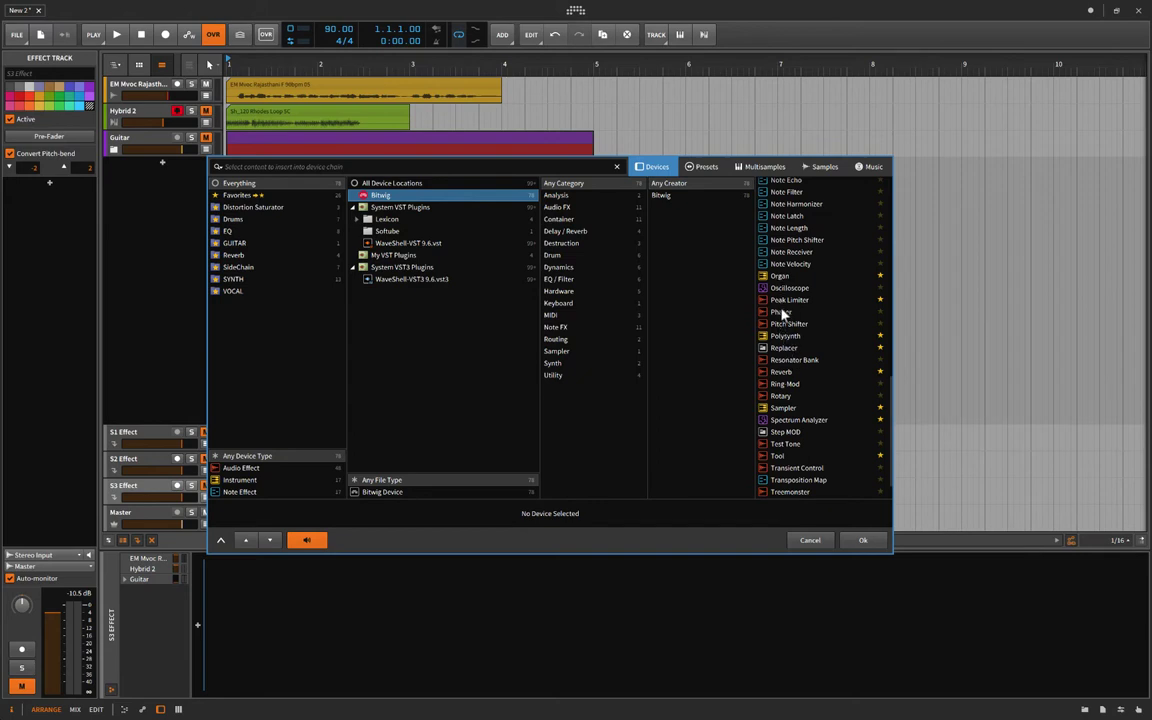
pyautogui.click(786, 371)
pyautogui.click(863, 540)
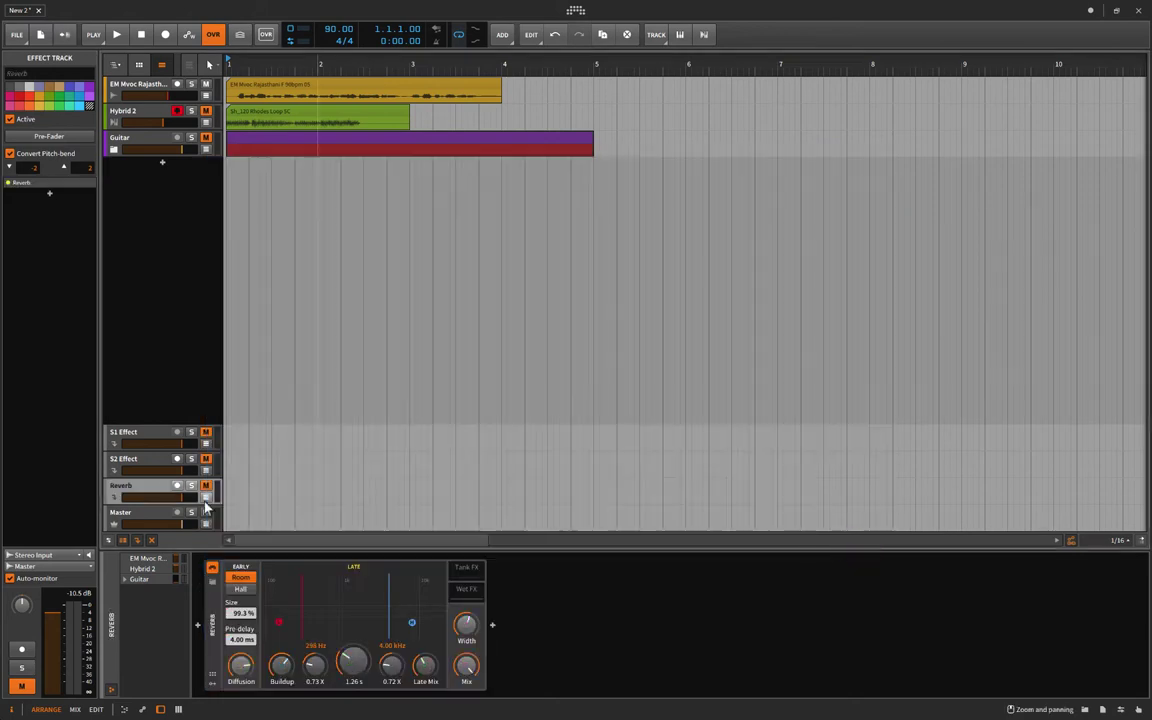
# Insert the Bitwig Delay-2 device on the S2 Effect track.
pyautogui.click(115, 458)
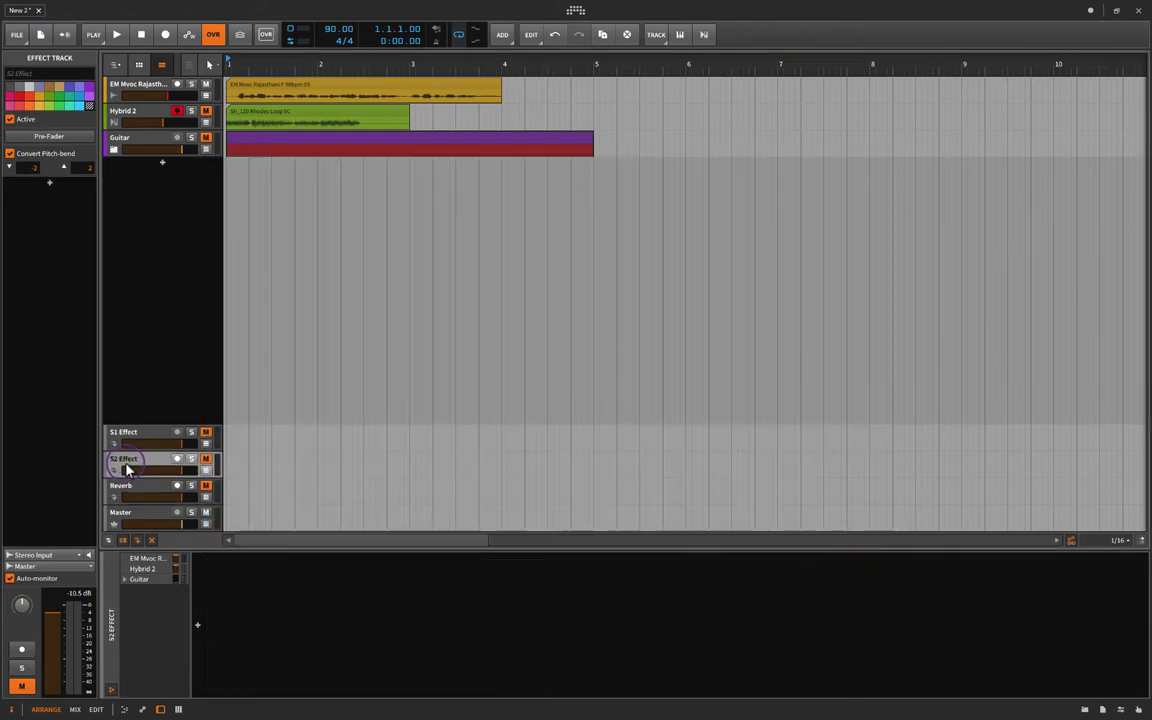
pyautogui.click(200, 625)
pyautogui.click(430, 196)
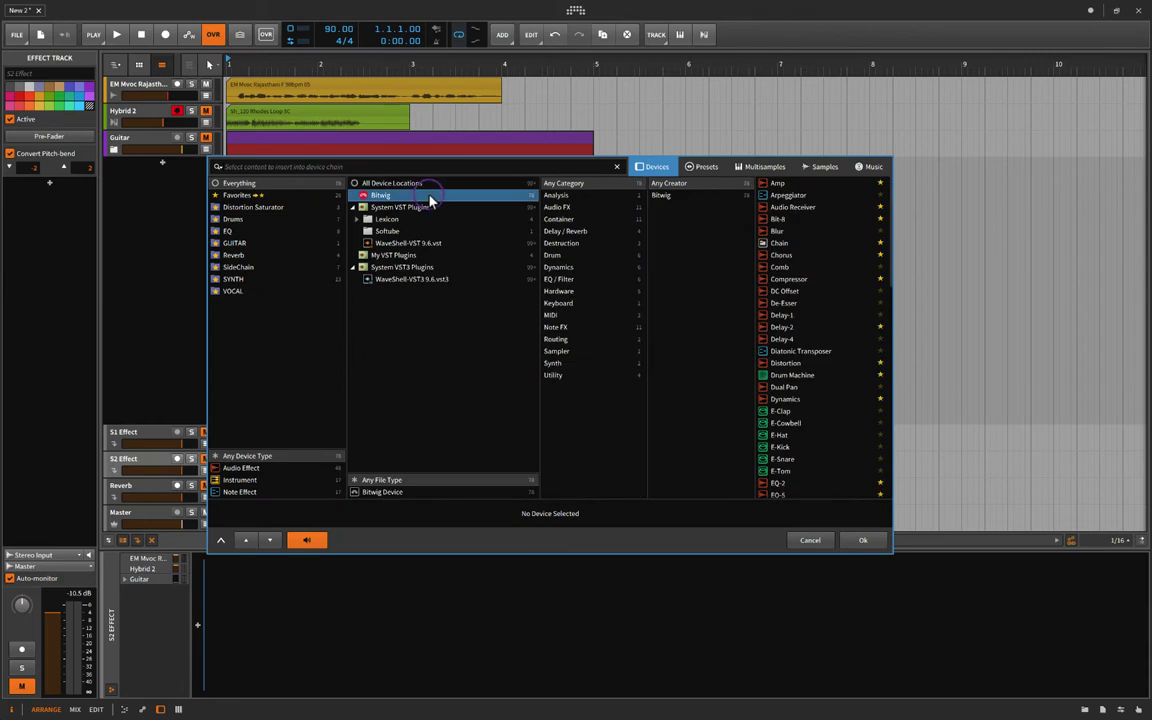
pyautogui.click(781, 315)
pyautogui.click(781, 327)
pyautogui.click(848, 540)
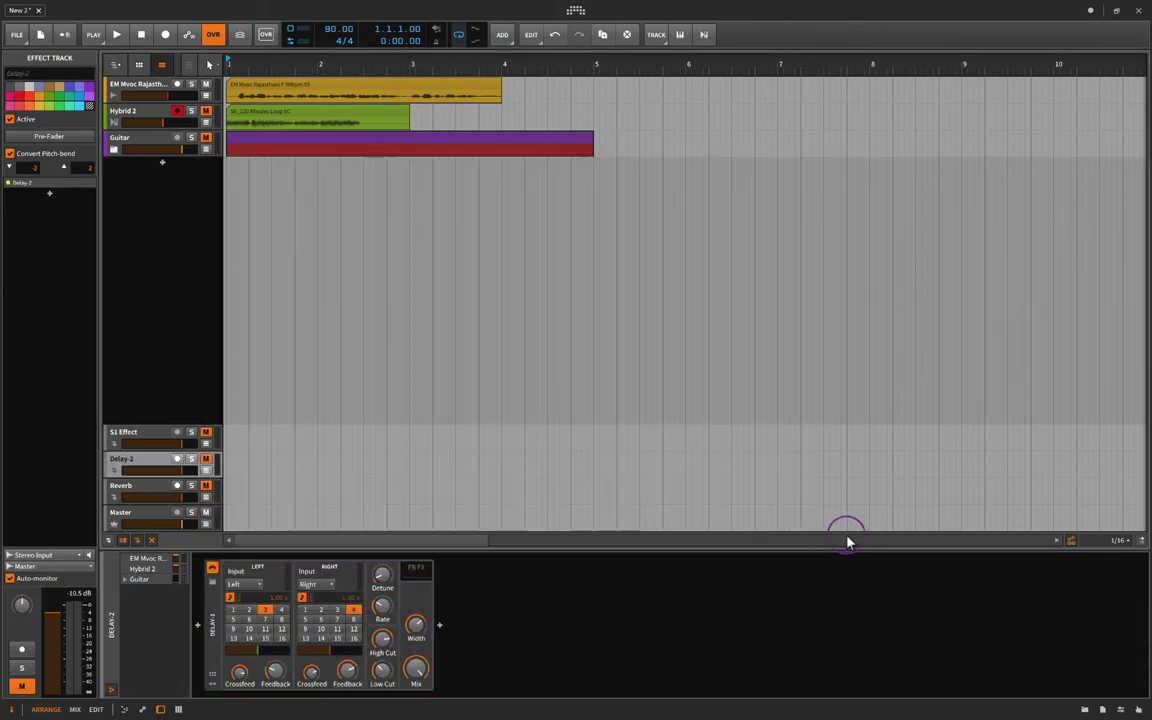
# Insert the Bitwig Delay-1 device on the S1 Effect track.
pyautogui.click(150, 440)
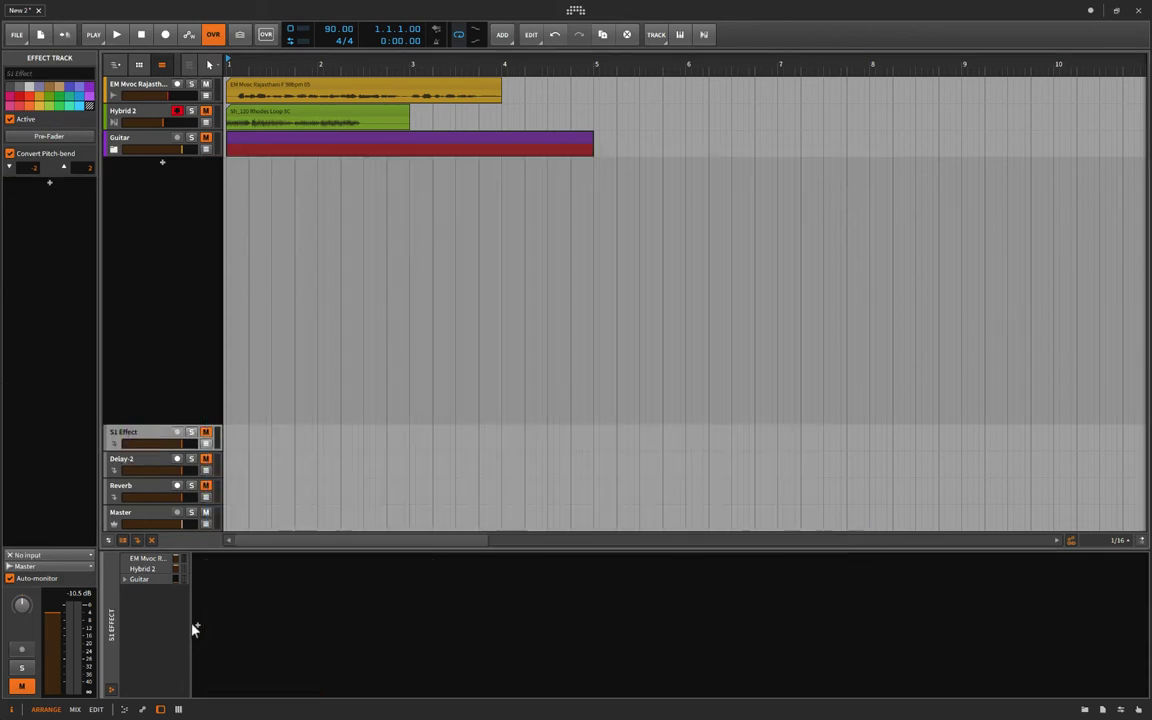
pyautogui.click(195, 628)
pyautogui.click(380, 195)
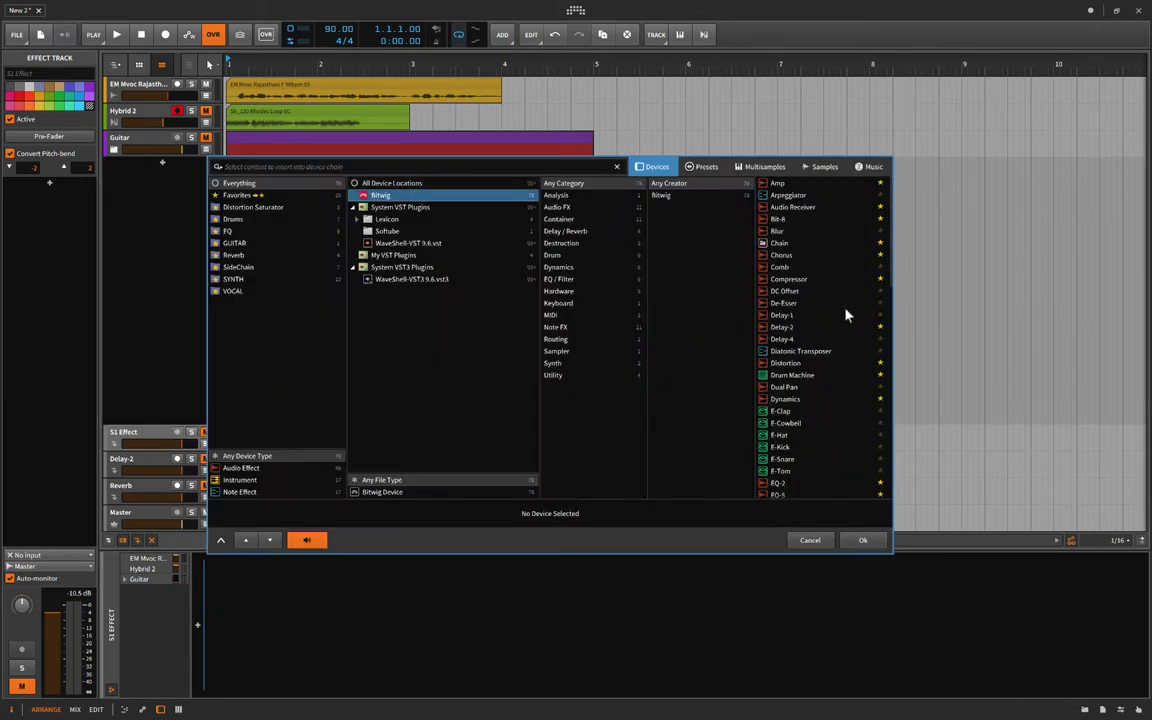
pyautogui.click(783, 315)
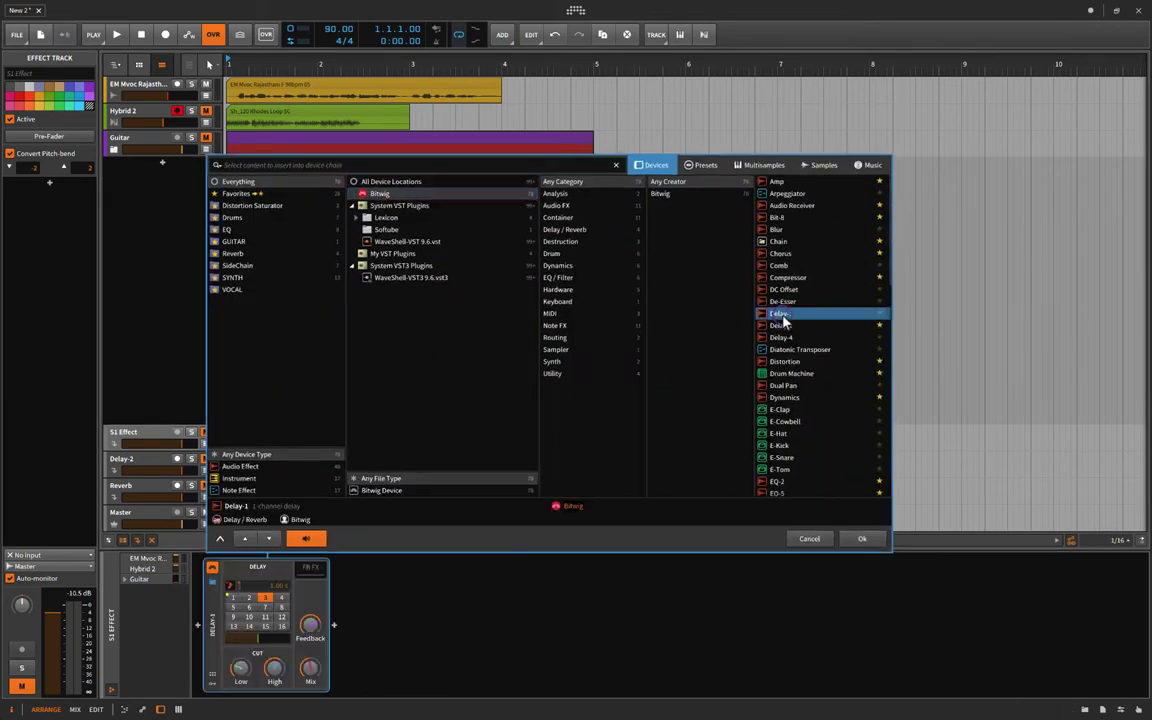
pyautogui.click(861, 540)
# Select the EM Mvoc Rajasthani vocal clip and listen to it with the effect tracks muted.
pyautogui.click(133, 84)
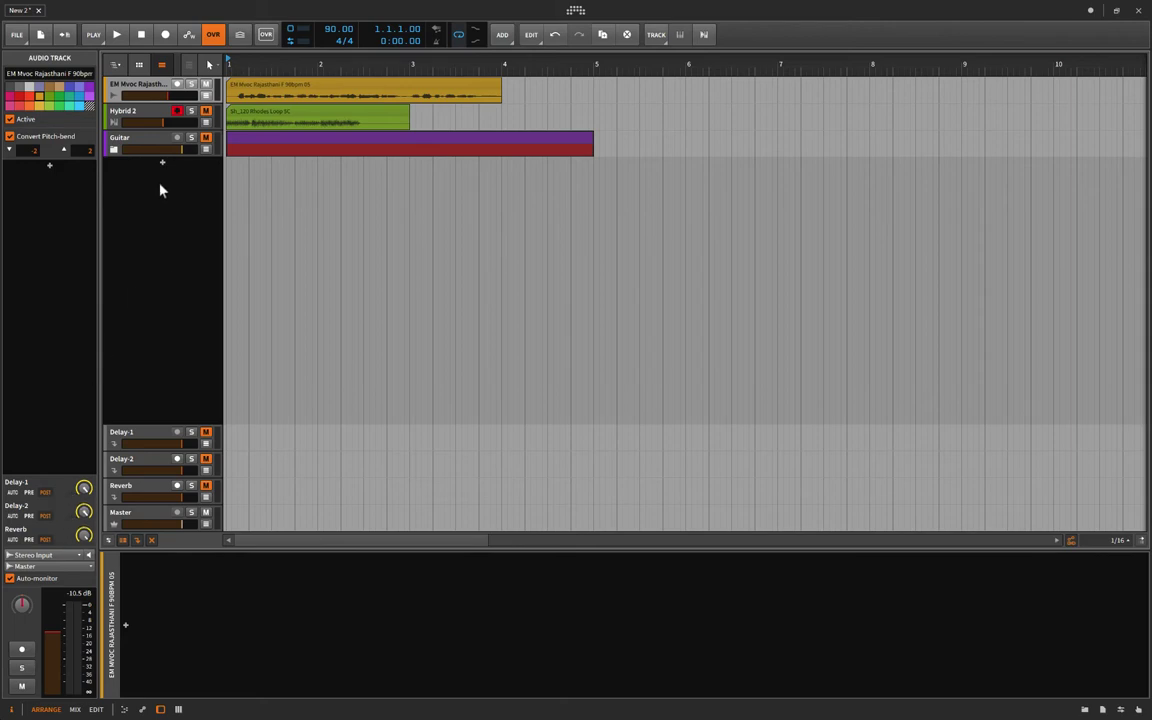
pyautogui.click(243, 86)
pyautogui.press('space')
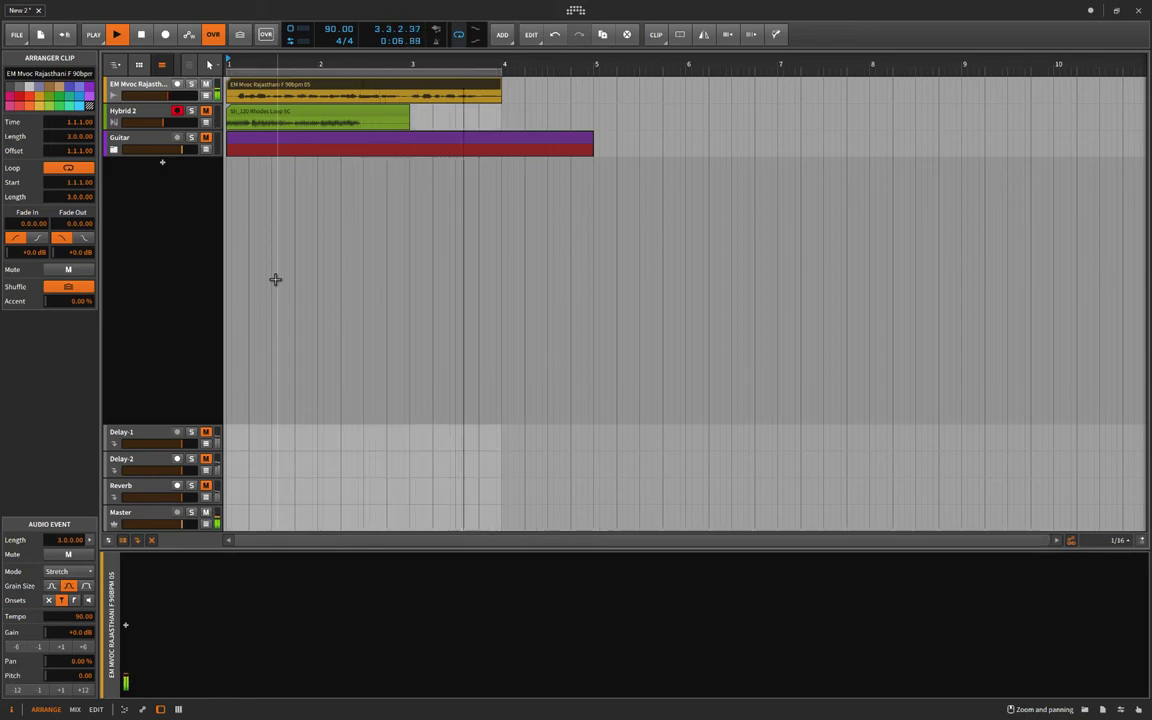
pyautogui.press('space')
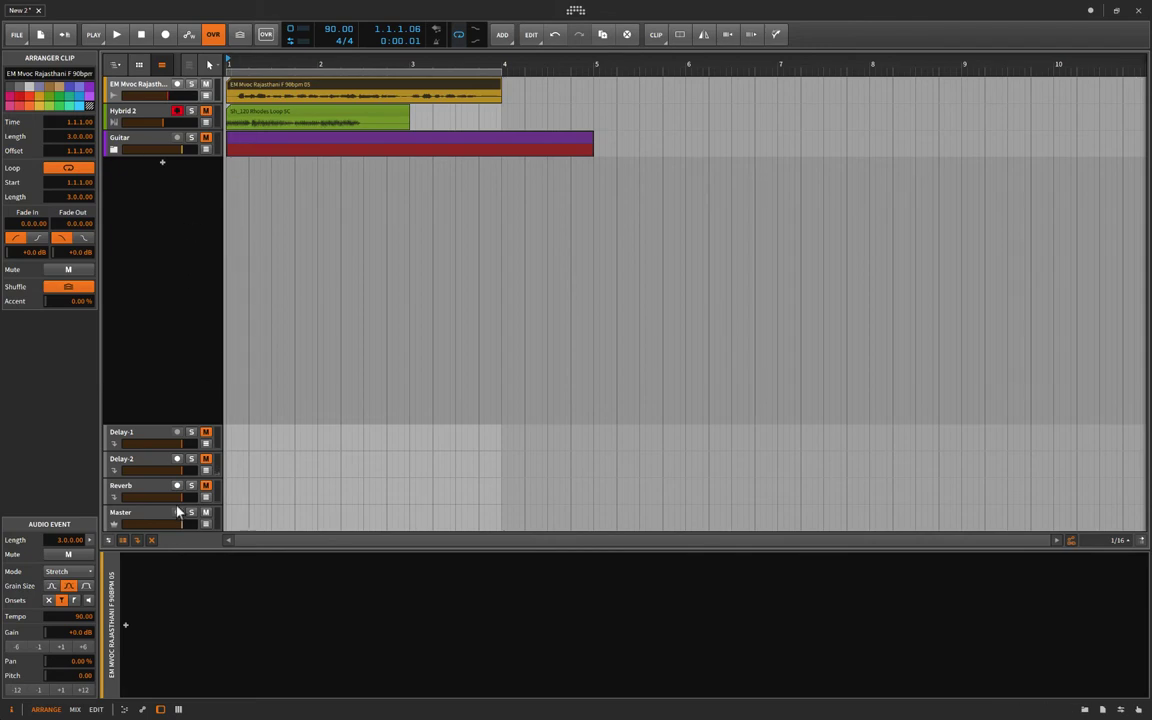
# Unmute the Delay-2 effect track and play the vocal through it.
pyautogui.click(128, 460)
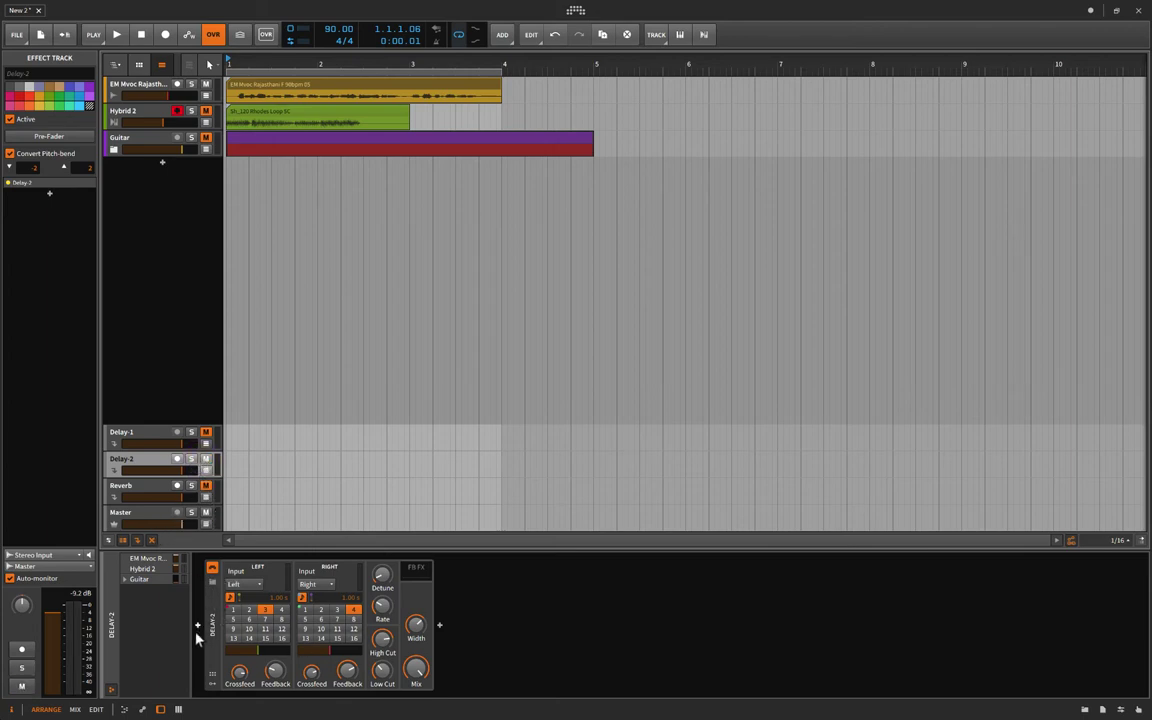
pyautogui.press('space')
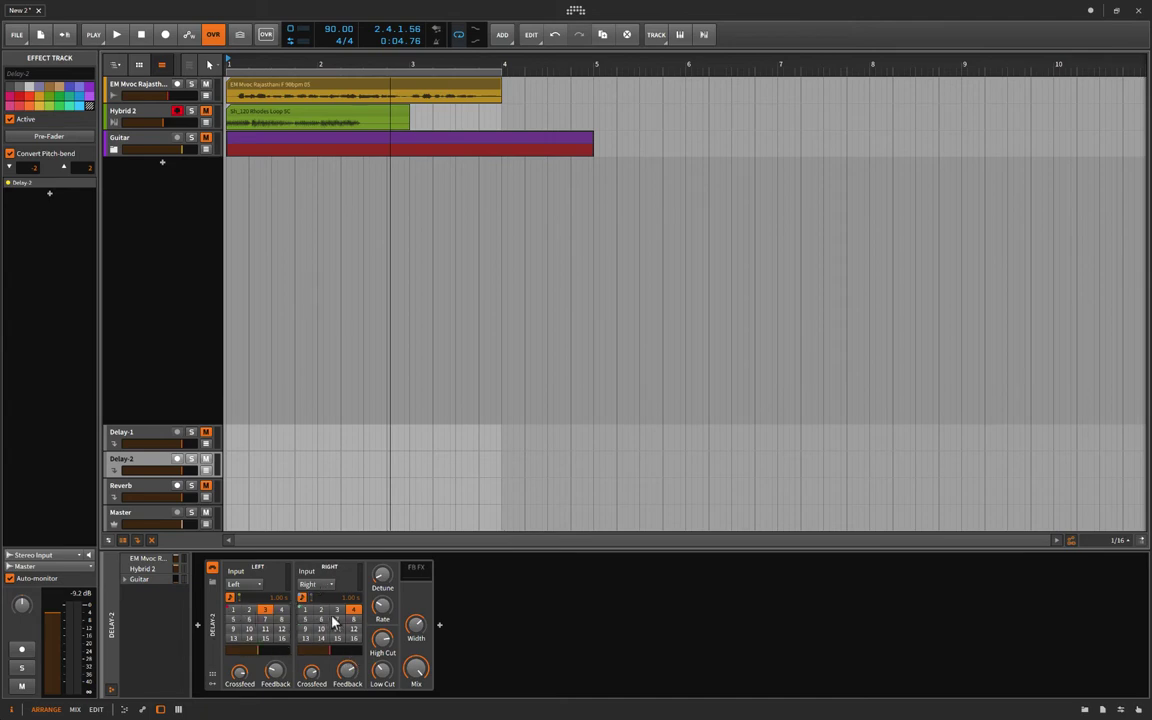
# Switch the left delay time's beat sync off and back on, and raise the feedback on both sides of Delay-2.
pyautogui.click(230, 597)
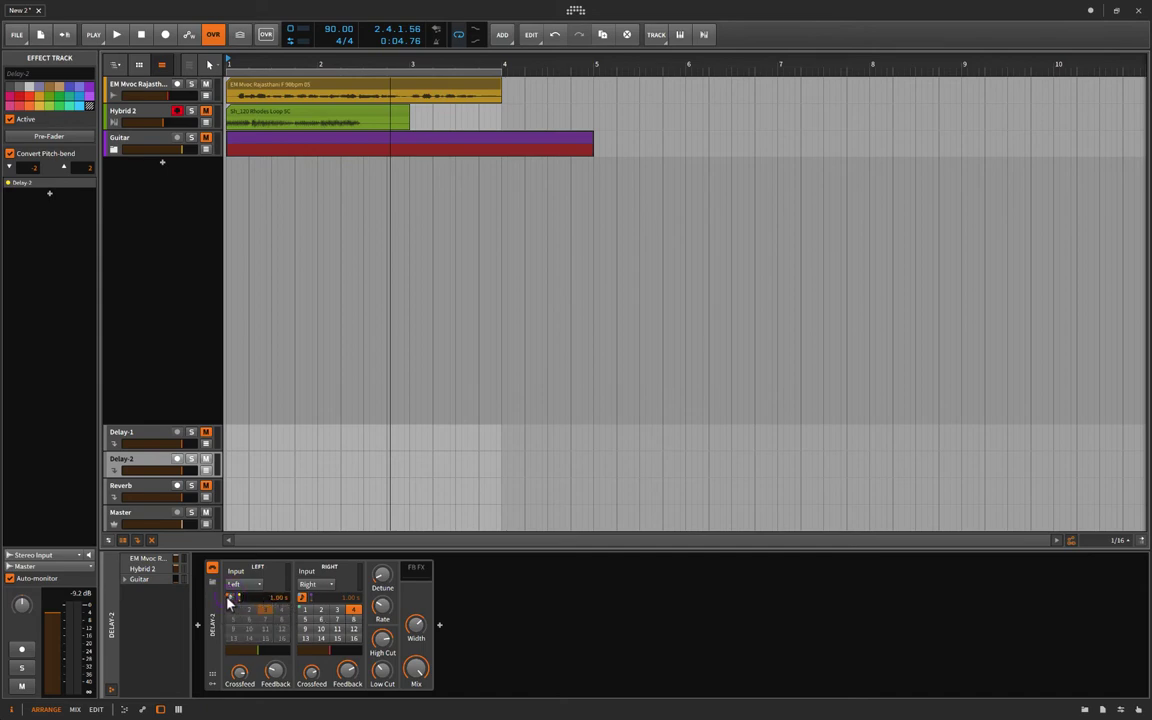
pyautogui.click(230, 597)
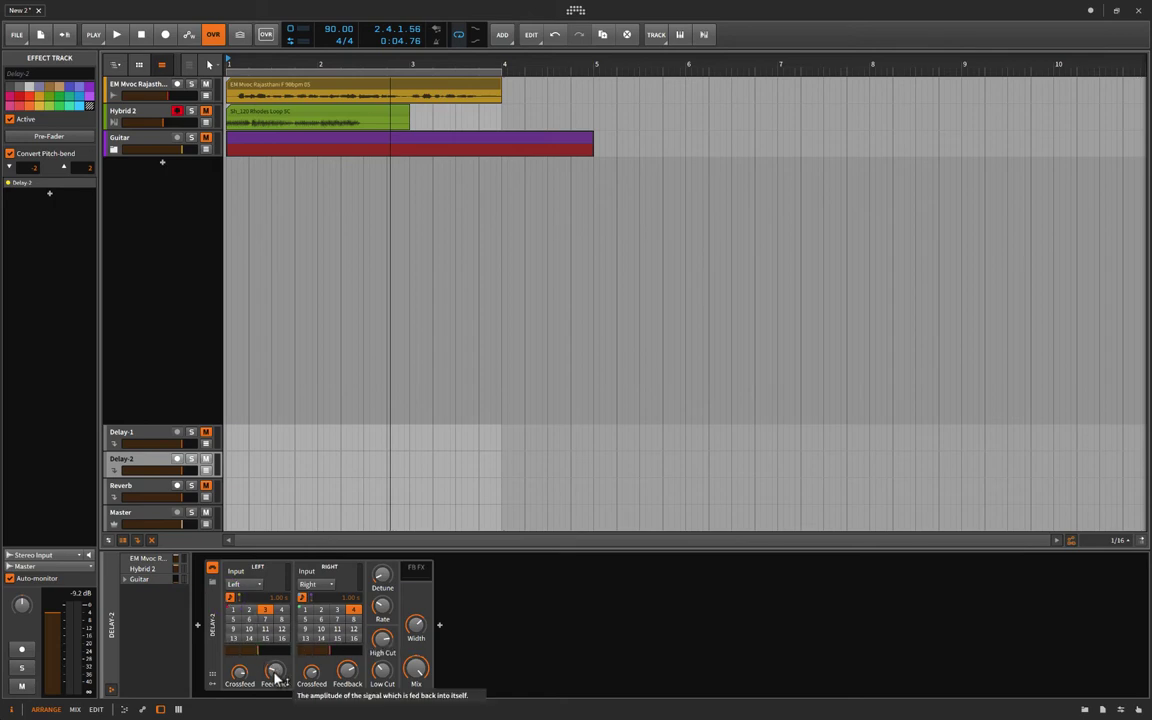
pyautogui.moveTo(275, 678); pyautogui.dragTo(275, 670)
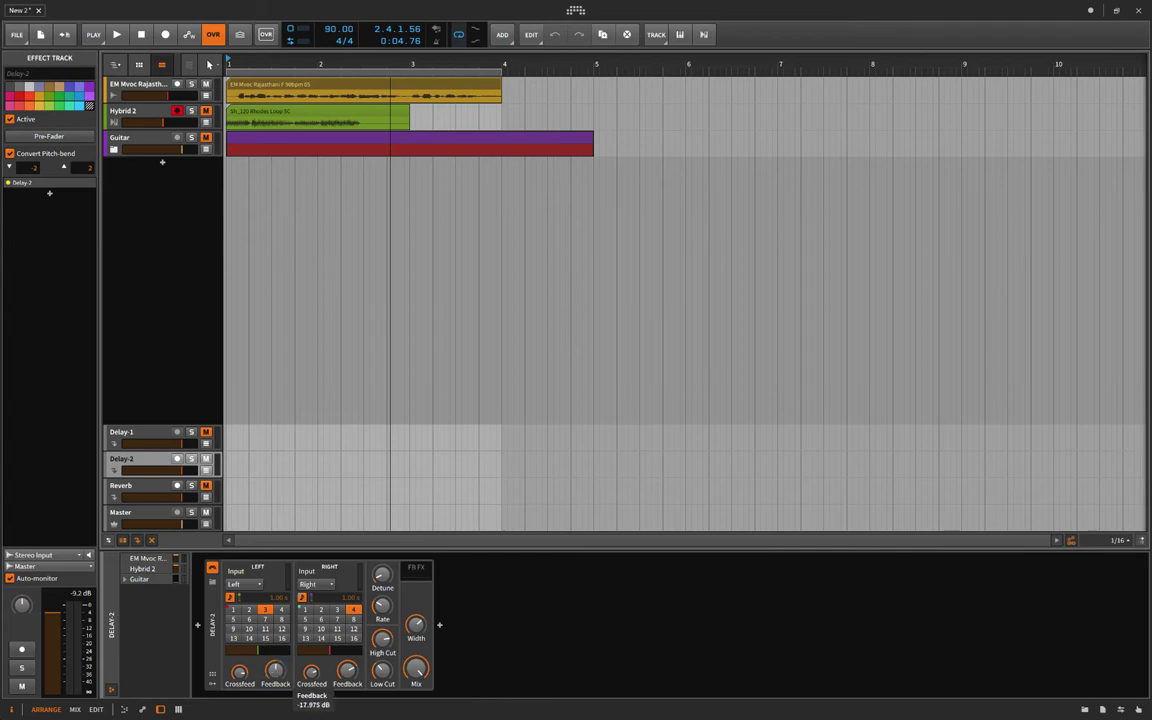
pyautogui.moveTo(275, 670); pyautogui.dragTo(275, 673)
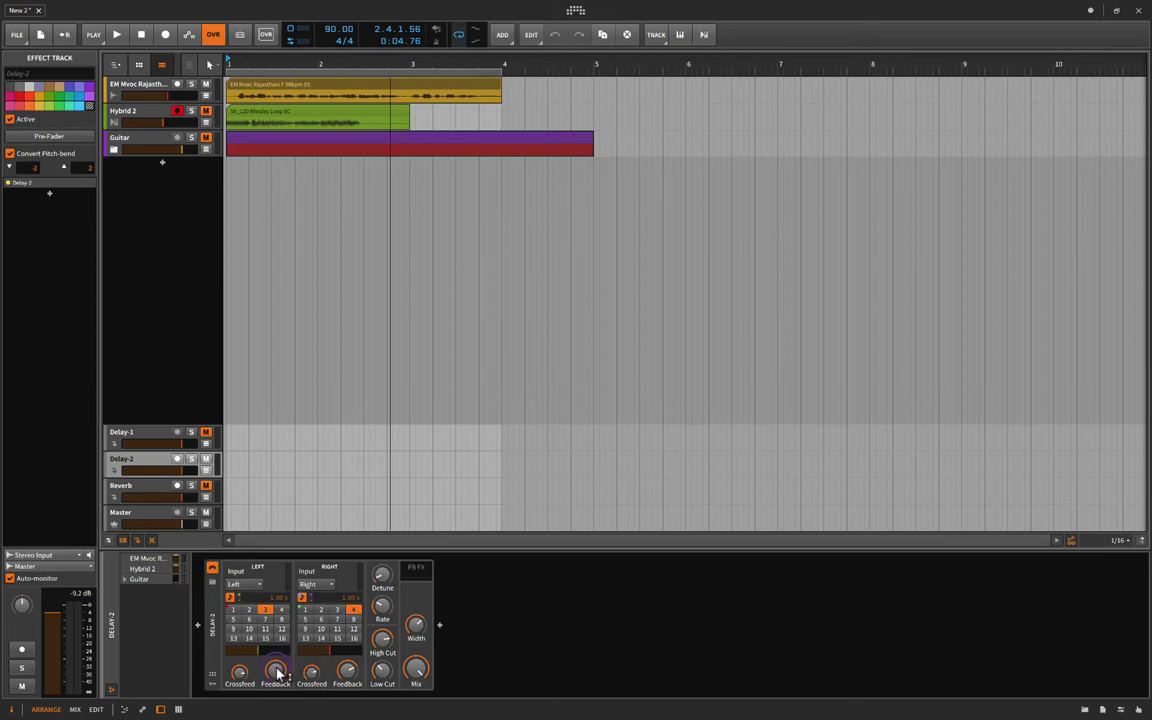
pyautogui.moveTo(280, 676); pyautogui.dragTo(278, 676)
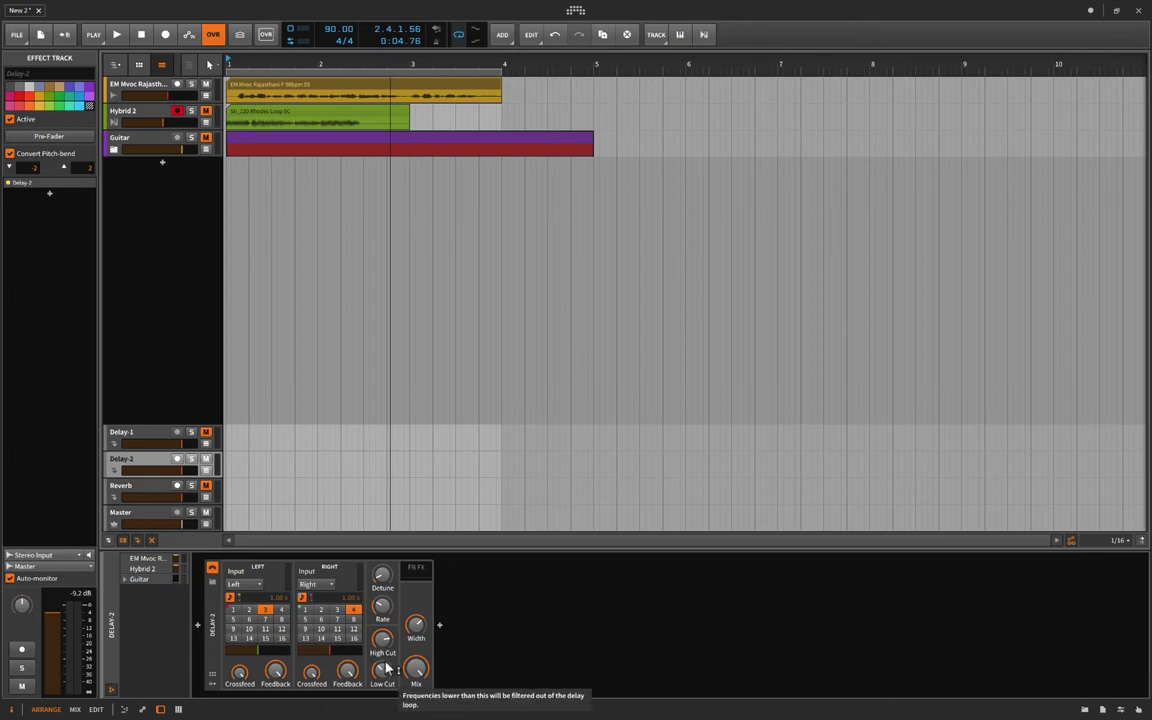
# Audition the vocal with the raised delay feedback, and deactivate and reactivate the Delay-2 device to silence the delay tail.
pyautogui.press('space')
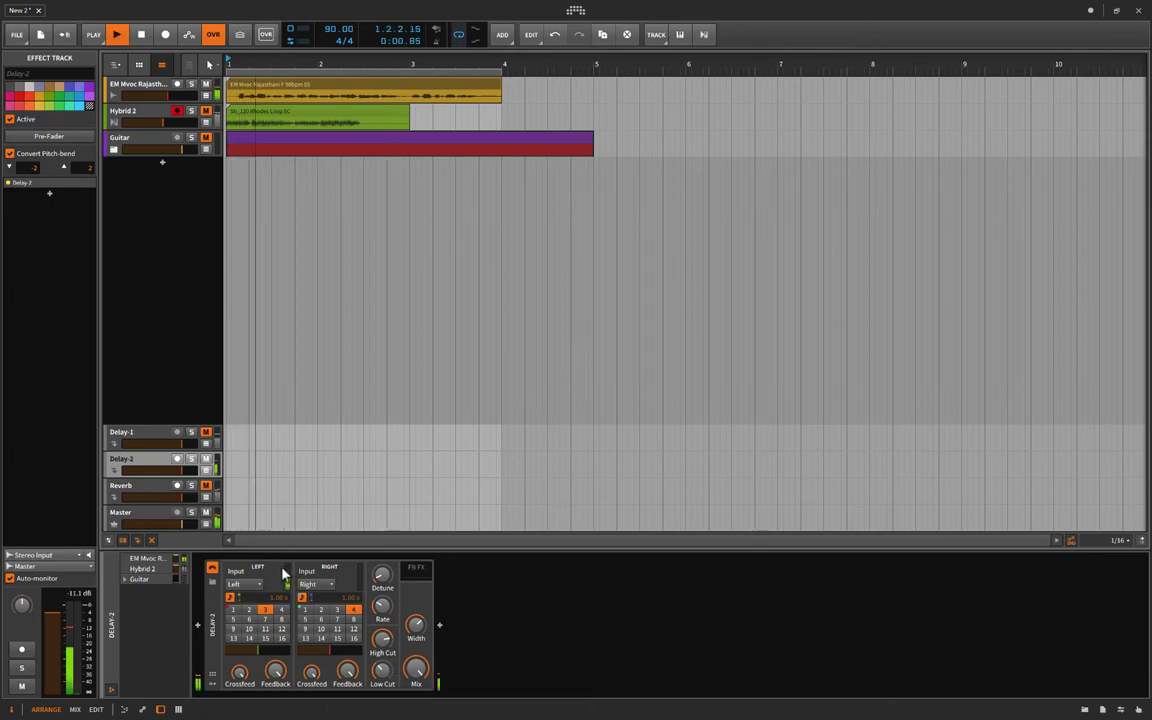
pyautogui.press('space')
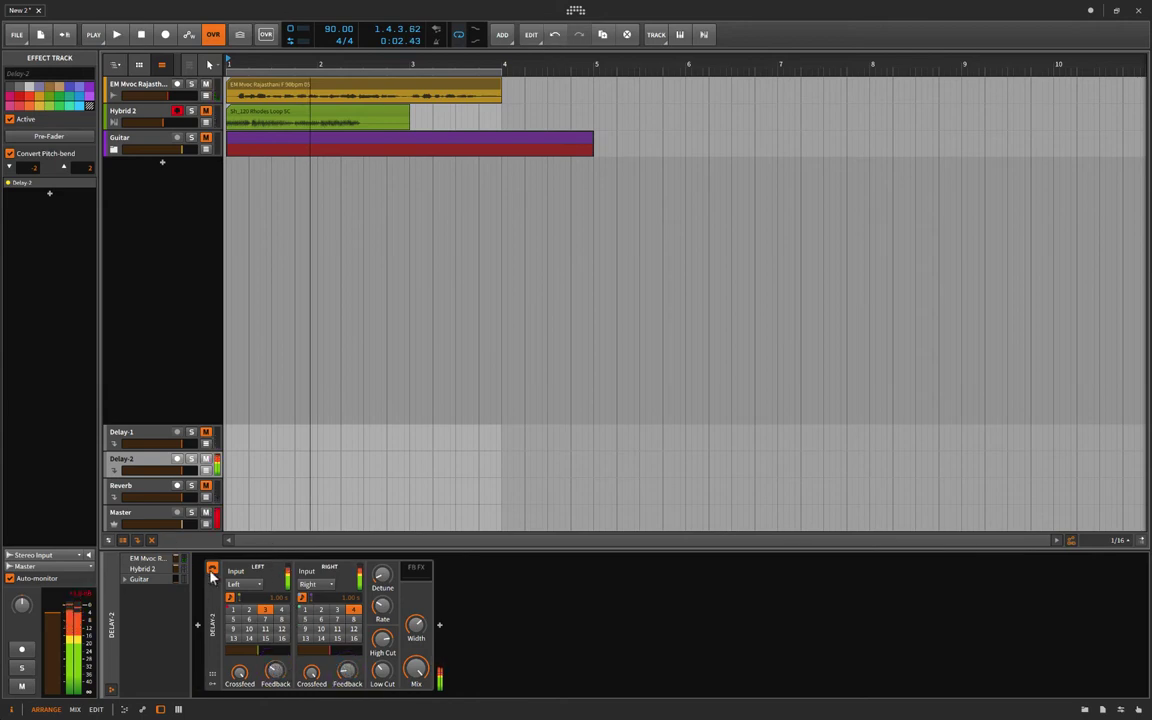
pyautogui.hotkey('alt', 'a')
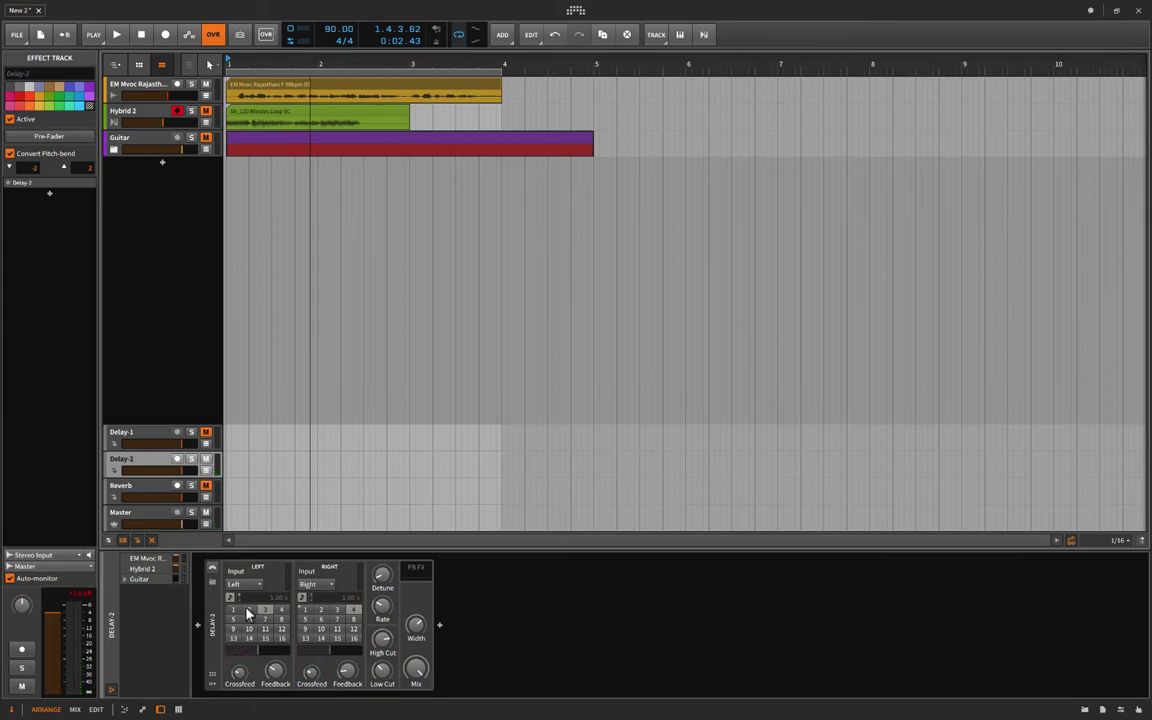
pyautogui.click(212, 568)
pyautogui.click(212, 568)
# Shift the left delay's offset to about 7.4 % and return it to the centre.
pyautogui.click(257, 650)
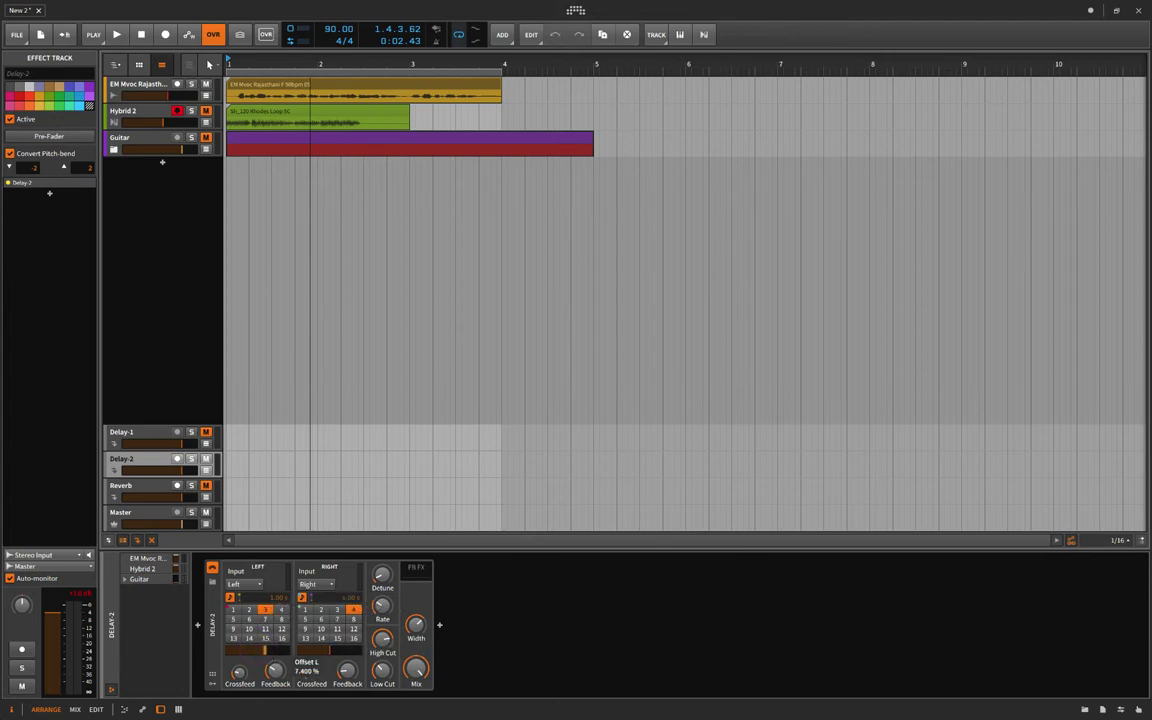
pyautogui.moveTo(265, 650); pyautogui.dragTo(257, 652)
# Audition the vocal while sweeping Delay-2's vibrato detune and rate, and leave both modulation amounts low.
pyautogui.press('space')
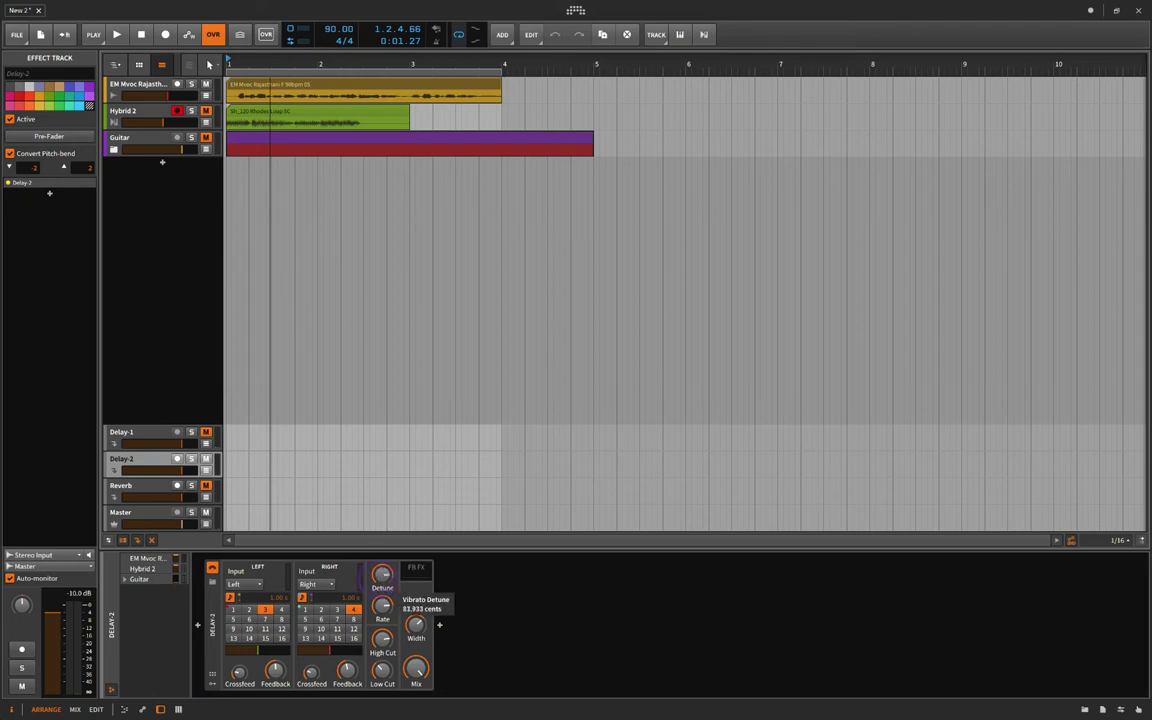
pyautogui.press('space')
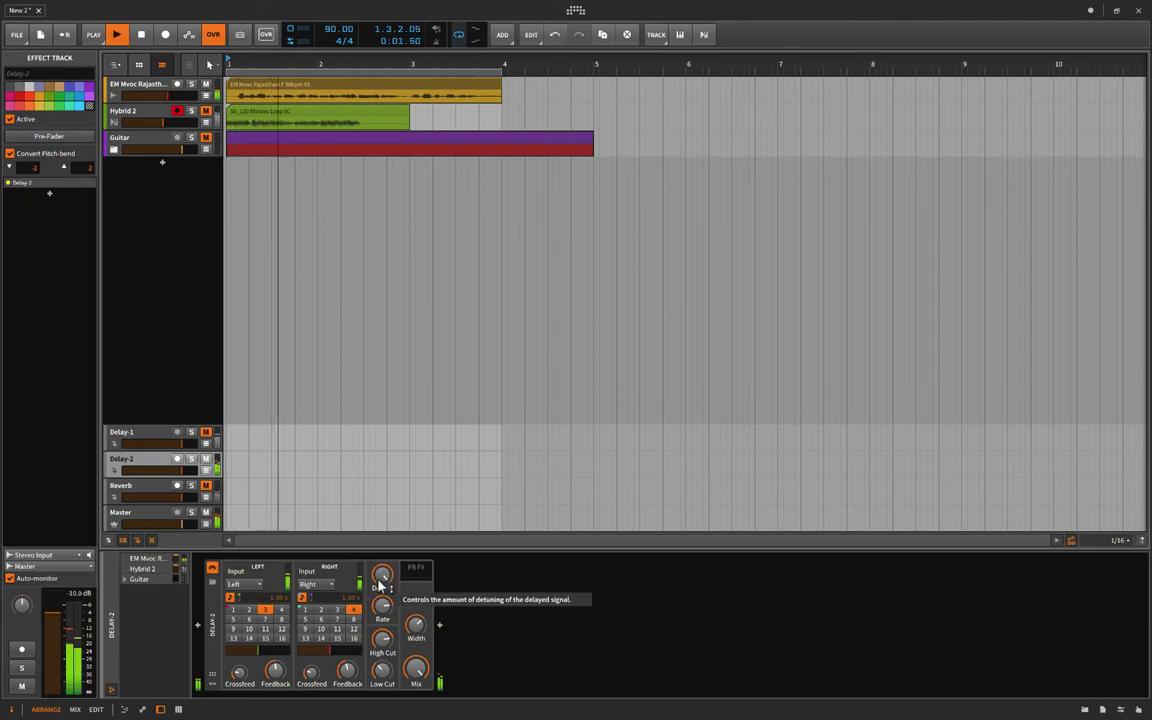
pyautogui.press('space')
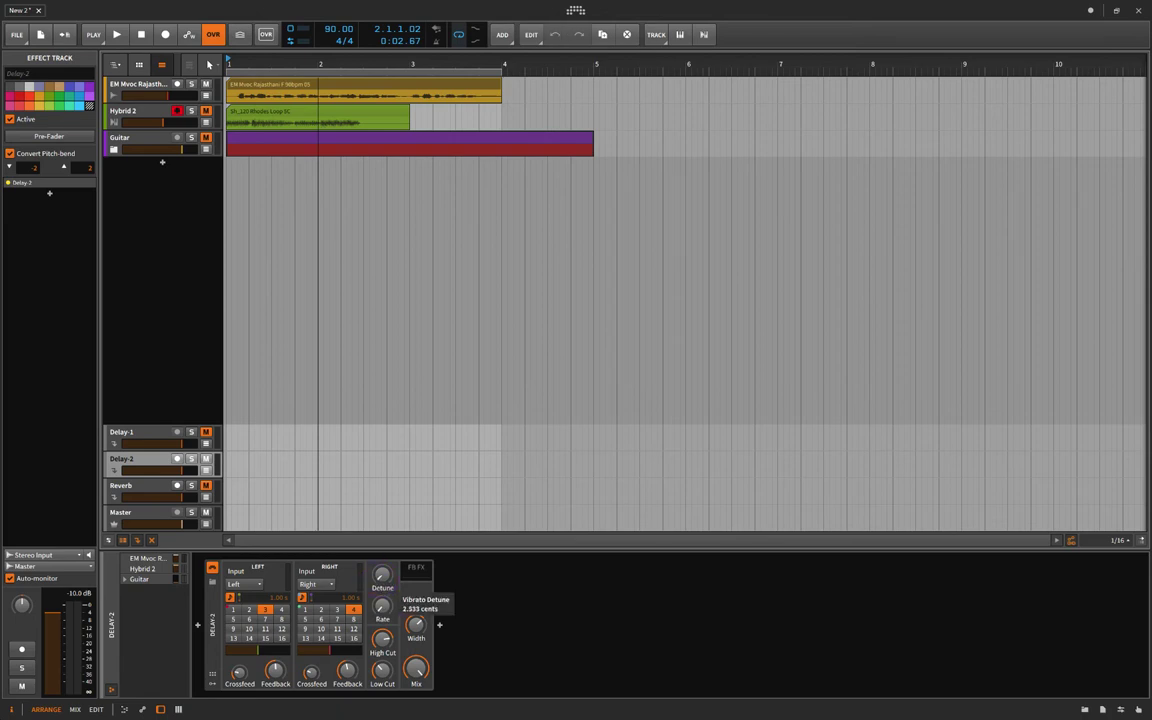
pyautogui.moveTo(381, 574); pyautogui.dragTo(355, 611)
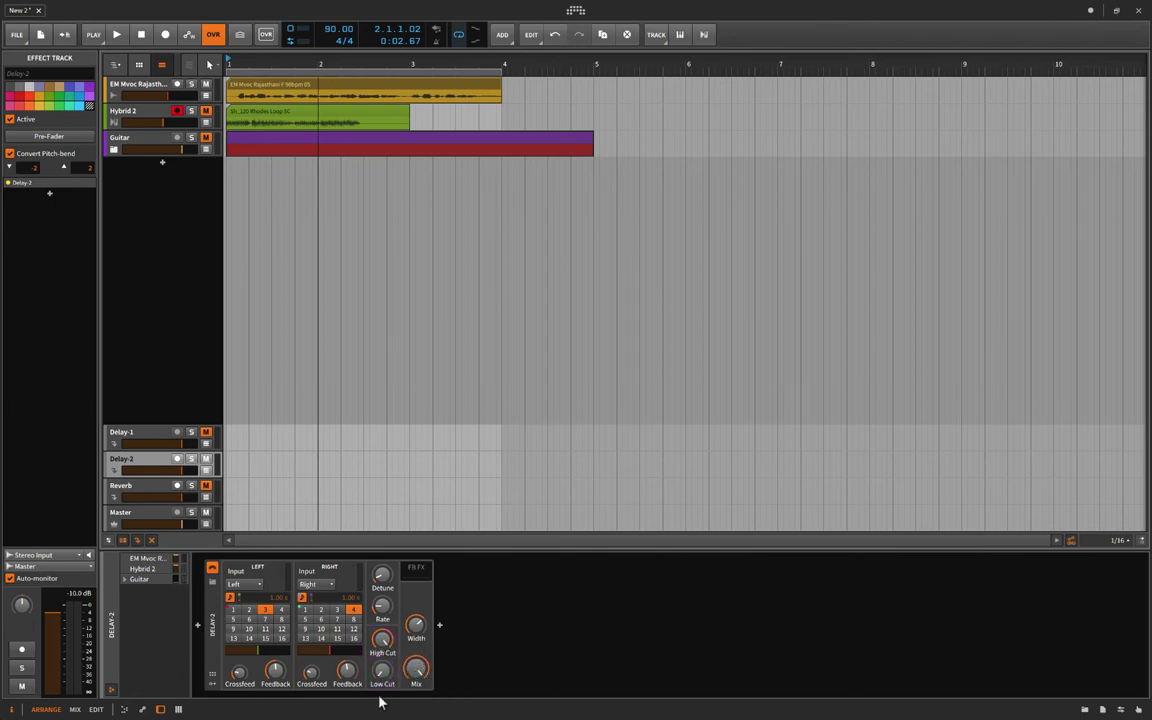
# Audition the vocal while adjusting Delay-2's high cut and low cut filters, and inspect the feedback effects chain.
pyautogui.press('space')
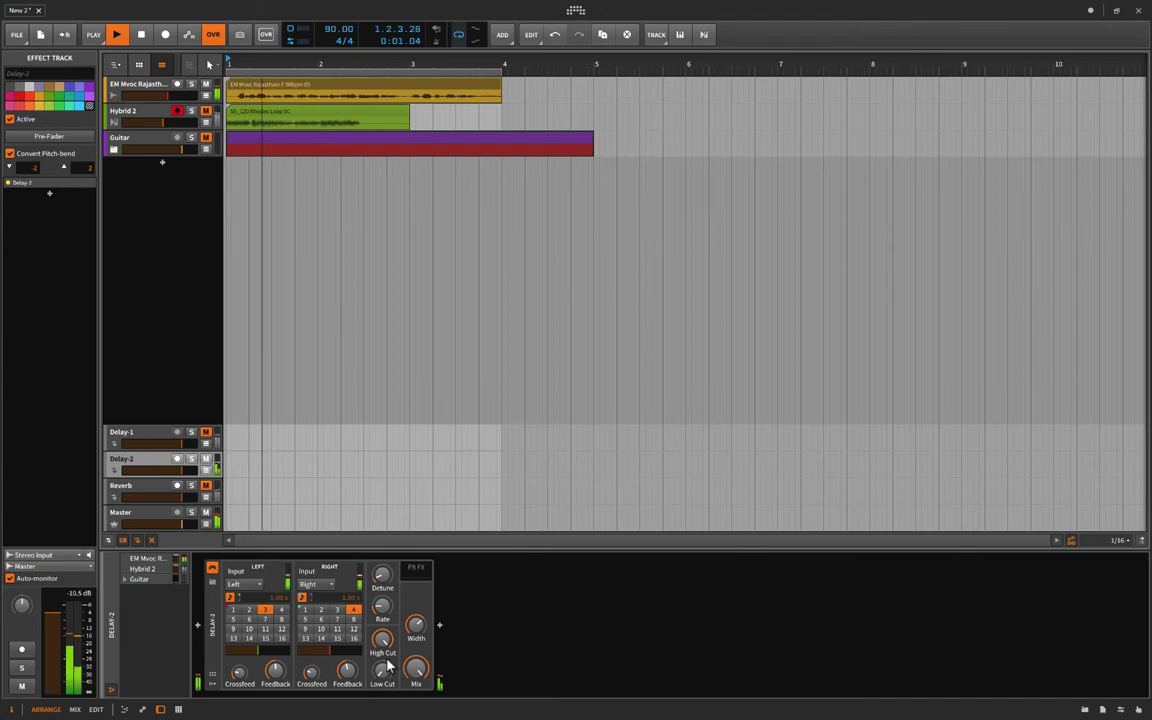
pyautogui.press('space')
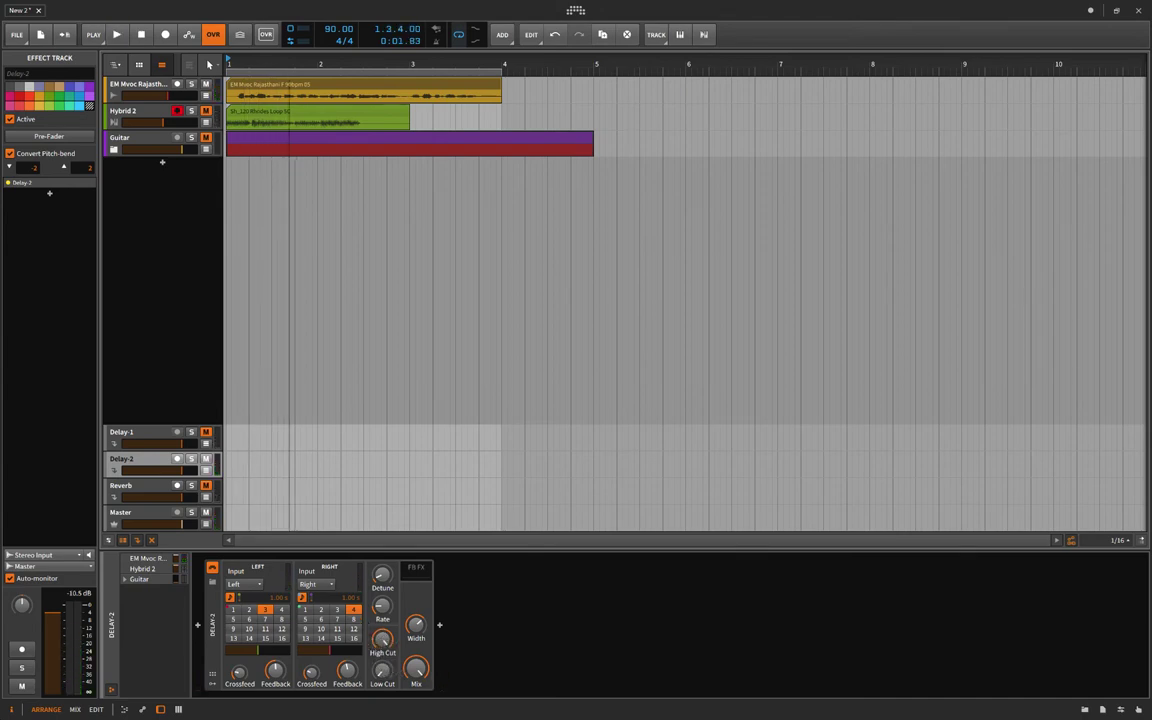
pyautogui.moveTo(384, 643)
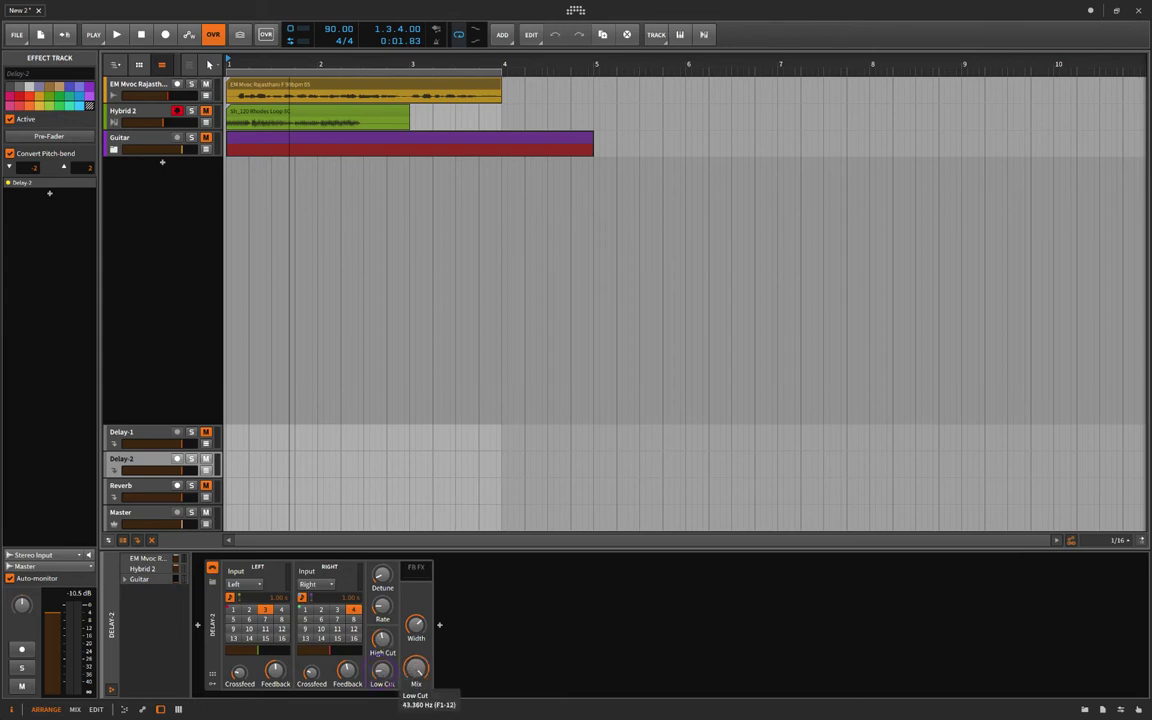
pyautogui.press('space')
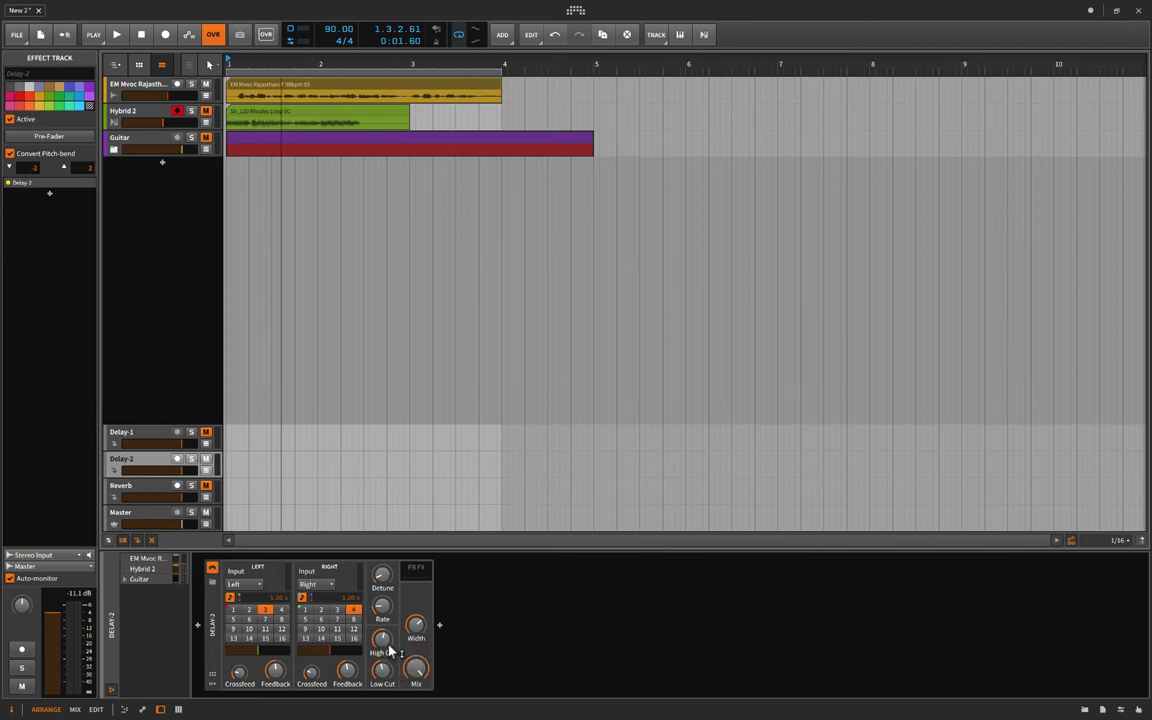
pyautogui.click(417, 570)
pyautogui.click(489, 604)
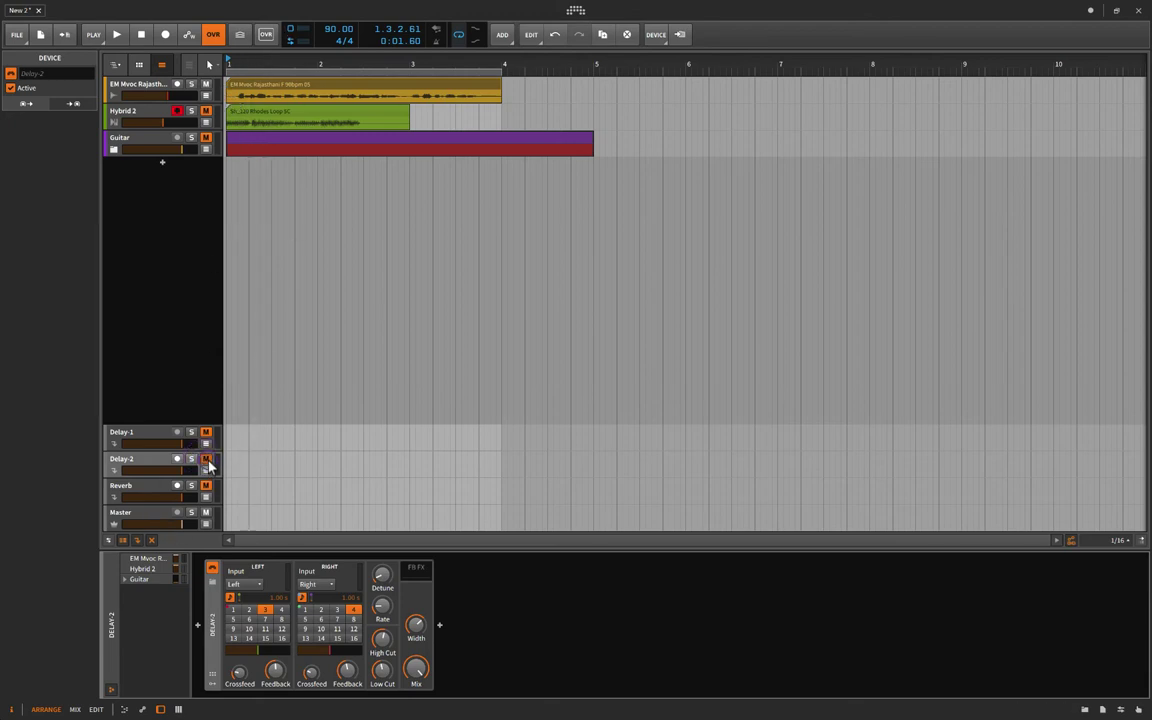
# Switch off beat sync on both sides of Delay-2 and set the delay times to 18.0 ms left and 27.0 ms right.
pyautogui.click(230, 598)
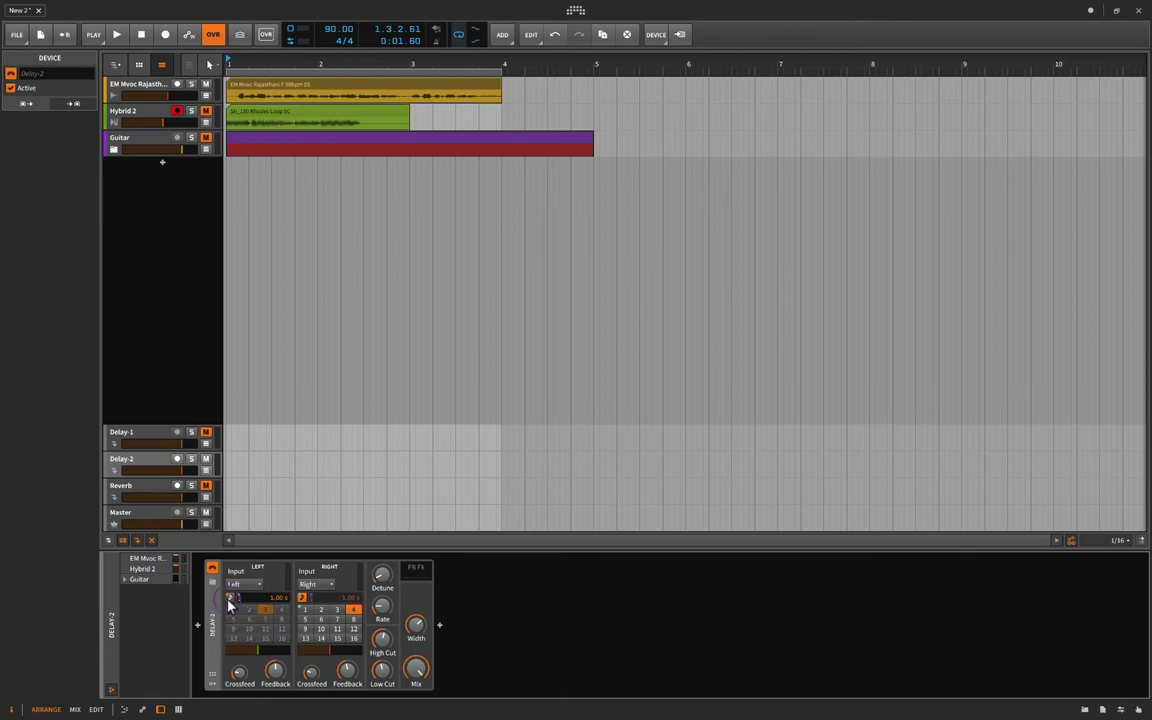
pyautogui.click(302, 598)
pyautogui.doubleClick(276, 598)
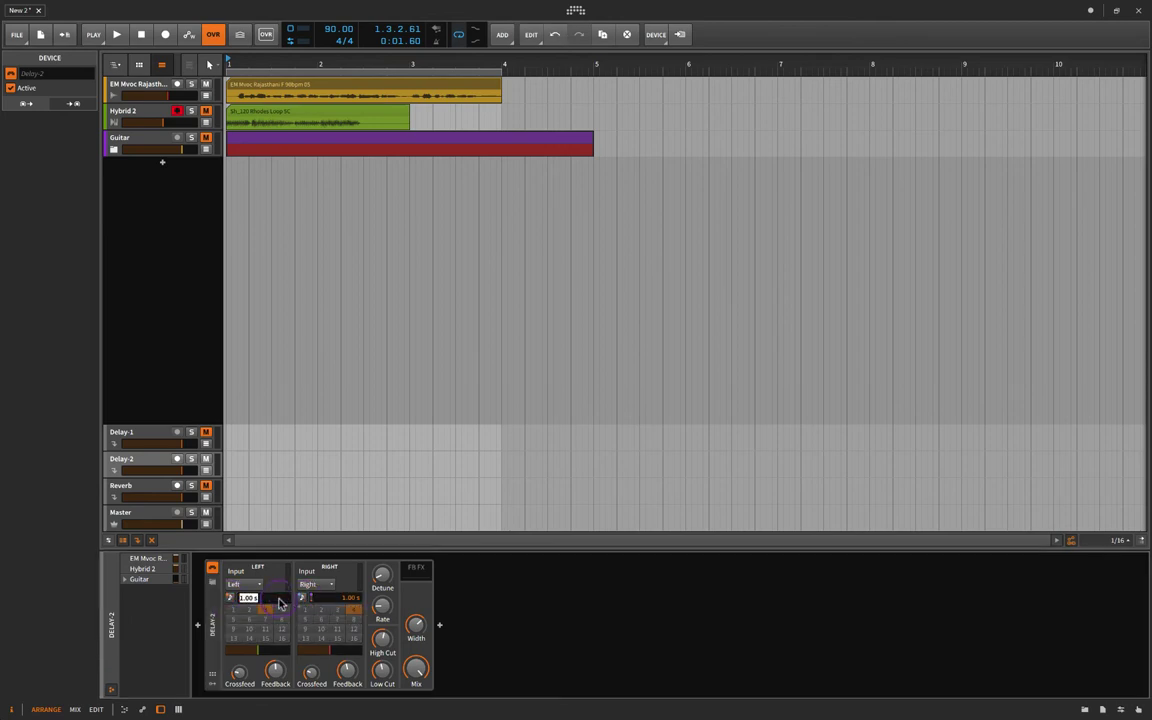
pyautogui.write('18.0 ms')
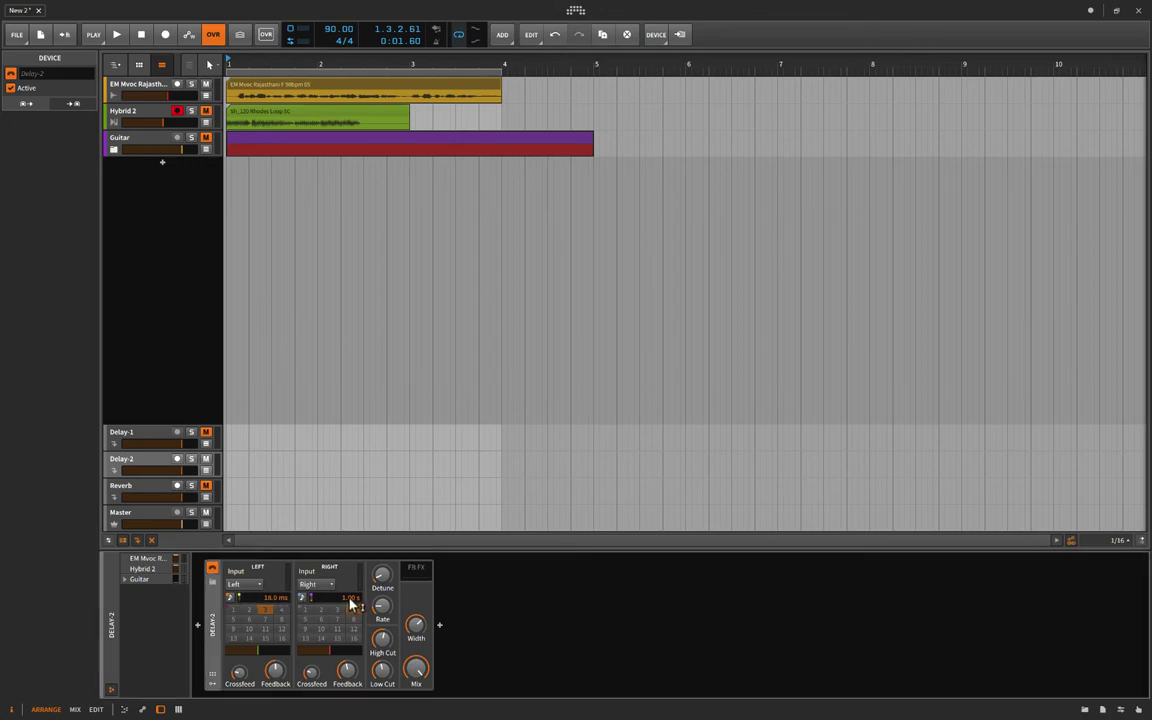
pyautogui.doubleClick(350, 598)
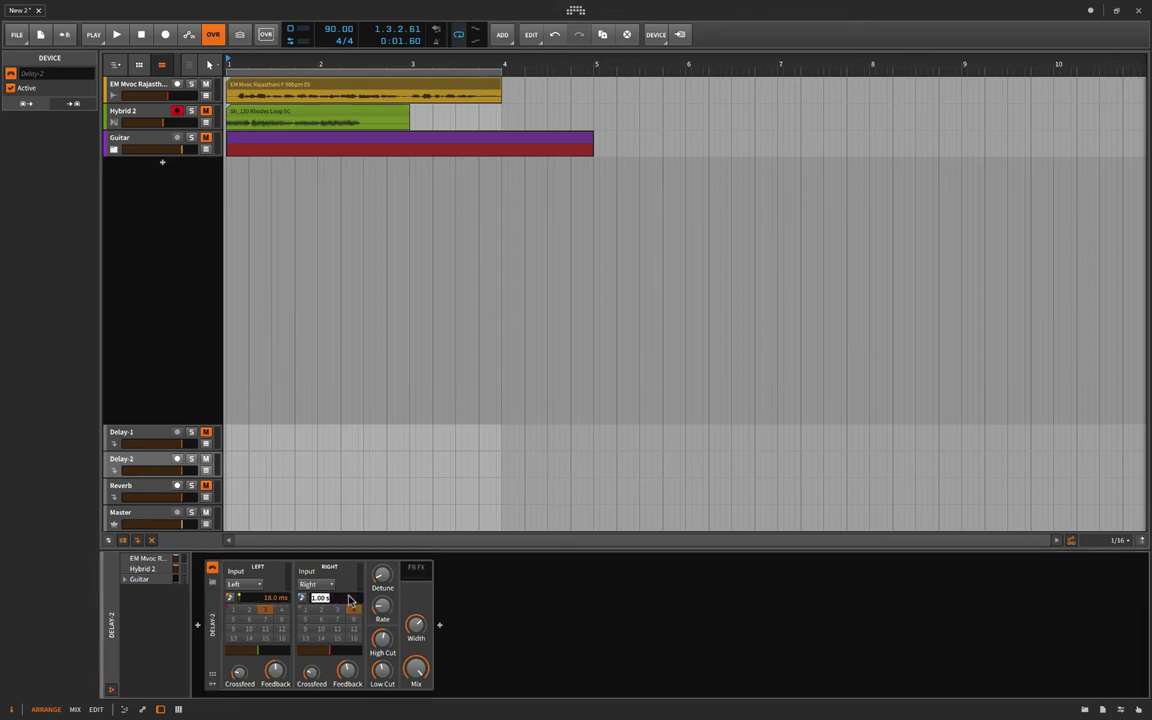
pyautogui.write('27.0 ms')
pyautogui.press('Return')
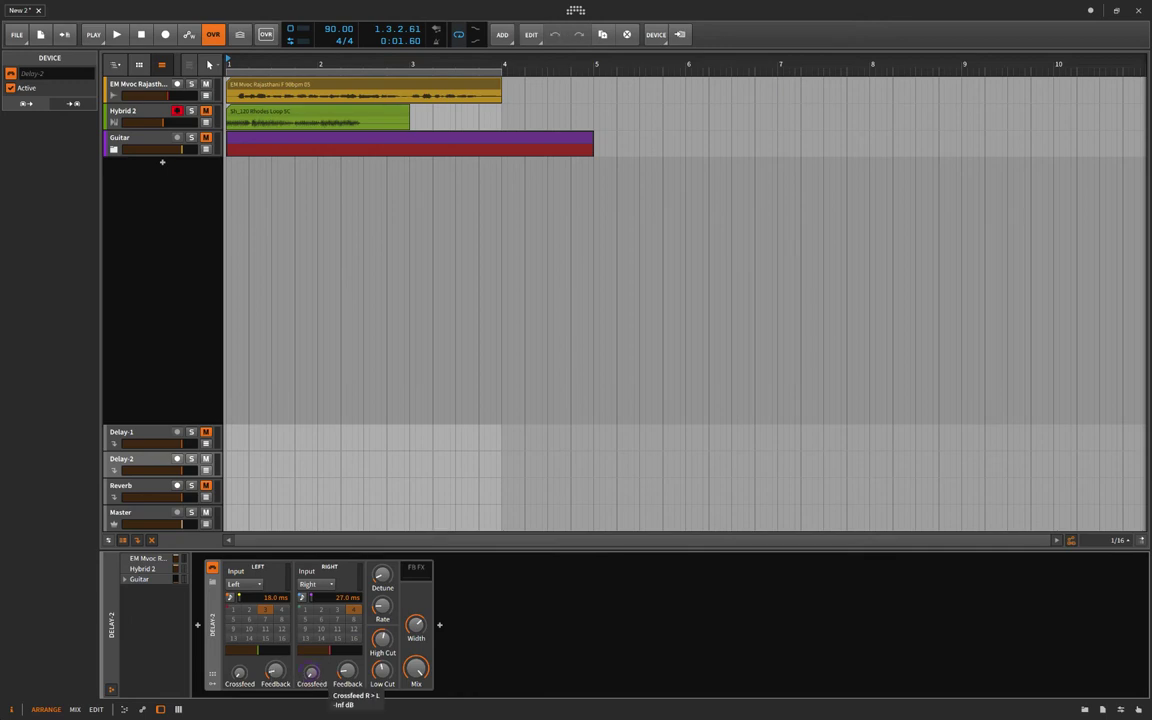
# Lower Delay-2's right feedback, readjust its high cut filter, and audition the short stereo delay on the vocal.
pyautogui.moveTo(347, 671); pyautogui.dragTo(347, 690)
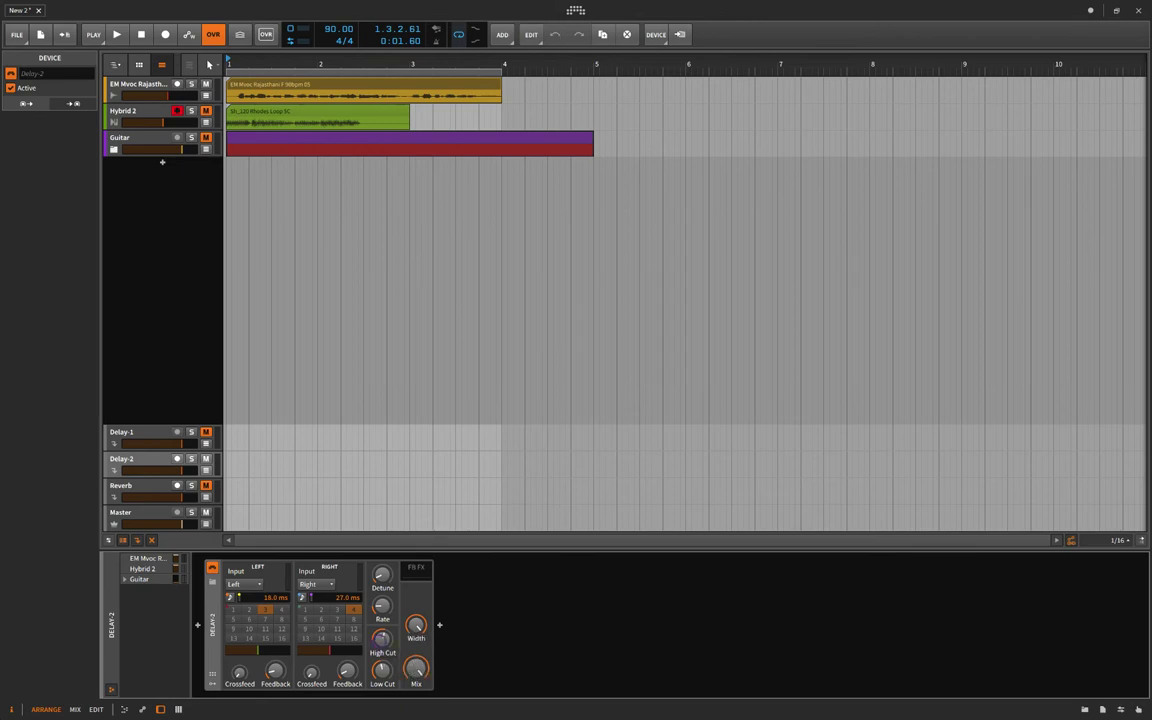
pyautogui.moveTo(381, 646); pyautogui.dragTo(383, 668)
pyautogui.press('space')
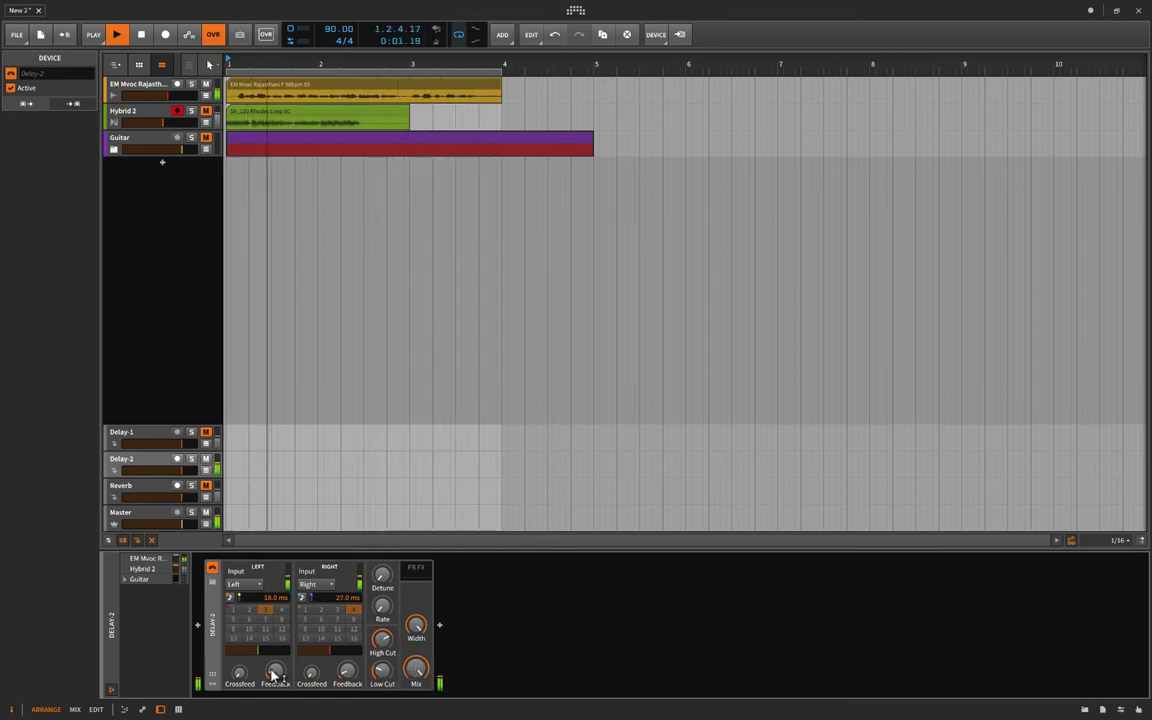
pyautogui.press('space')
# Lower the Delay-2 effect track's volume while the vocal plays.
pyautogui.press('space')
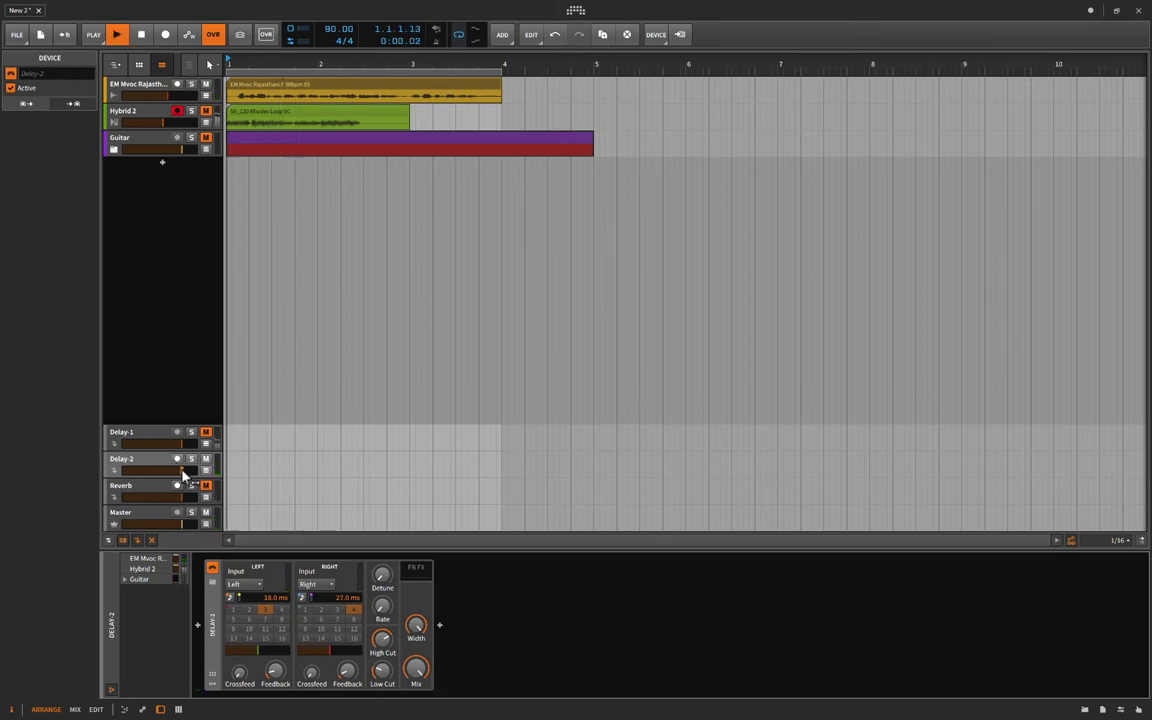
pyautogui.moveTo(181, 470)
pyautogui.mouseDown()
pyautogui.moveTo(154, 470)
pyautogui.moveTo(167, 472)
pyautogui.mouseUp()
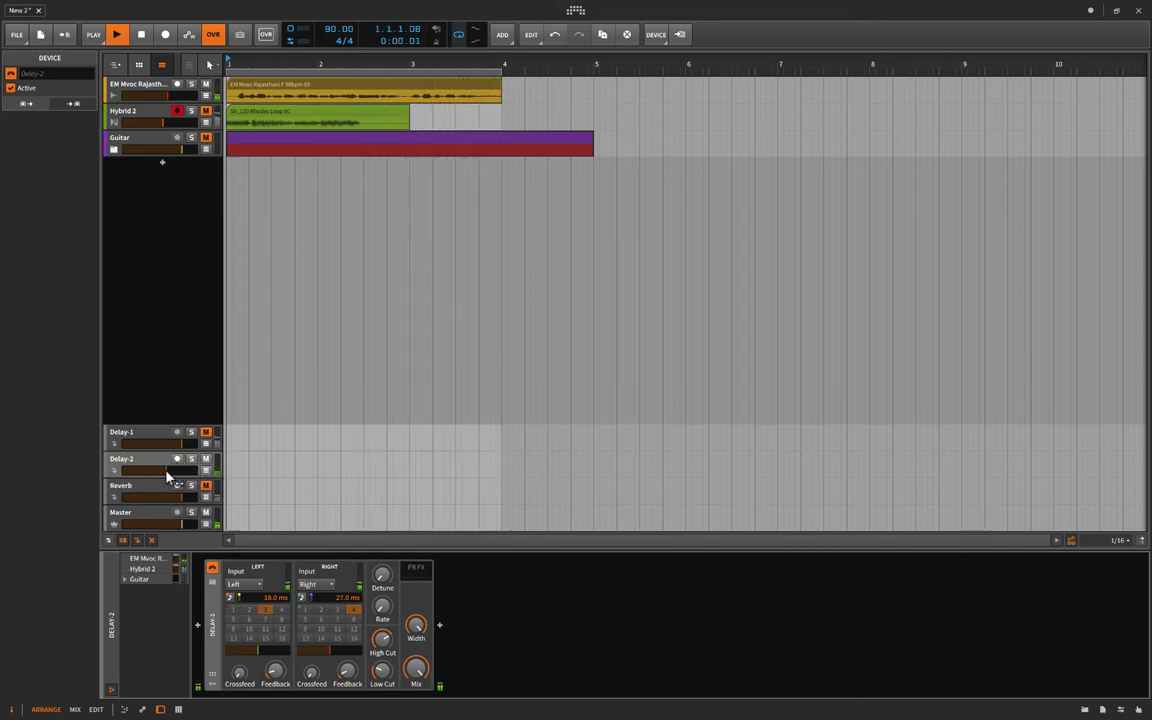
pyautogui.press('space')
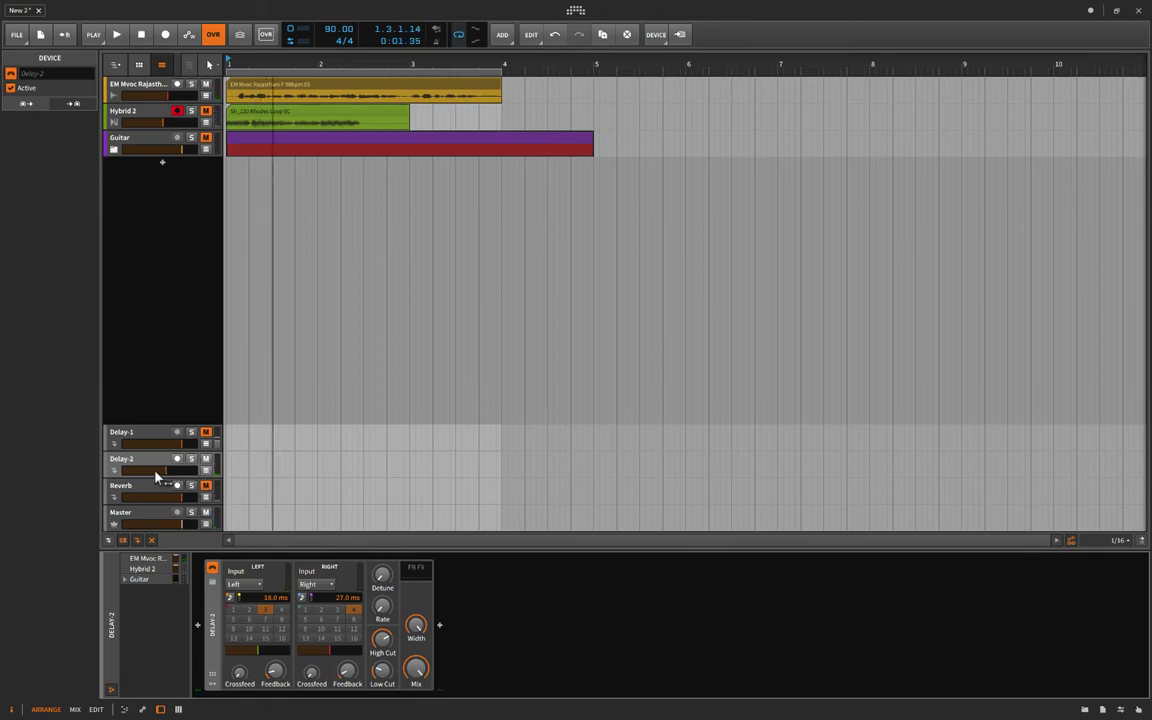
# Compare the vocal with and without the short delay by toggling the Delay-2 track's mute during playback.
pyautogui.press('space')
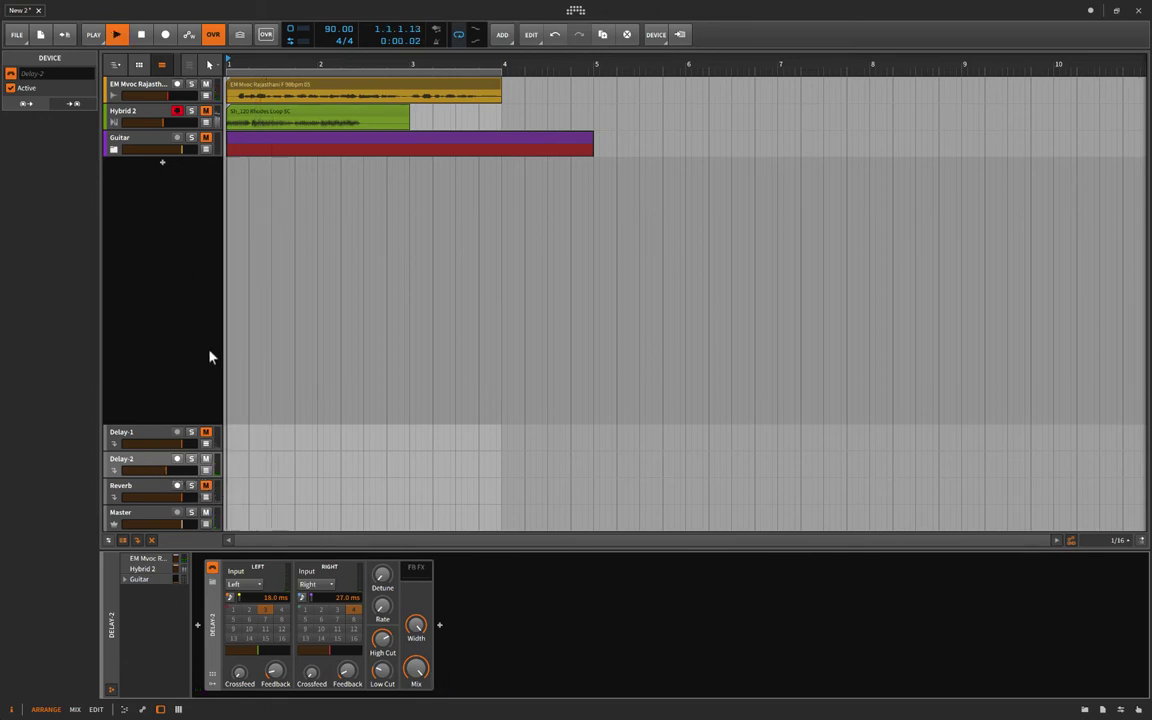
pyautogui.click(206, 459)
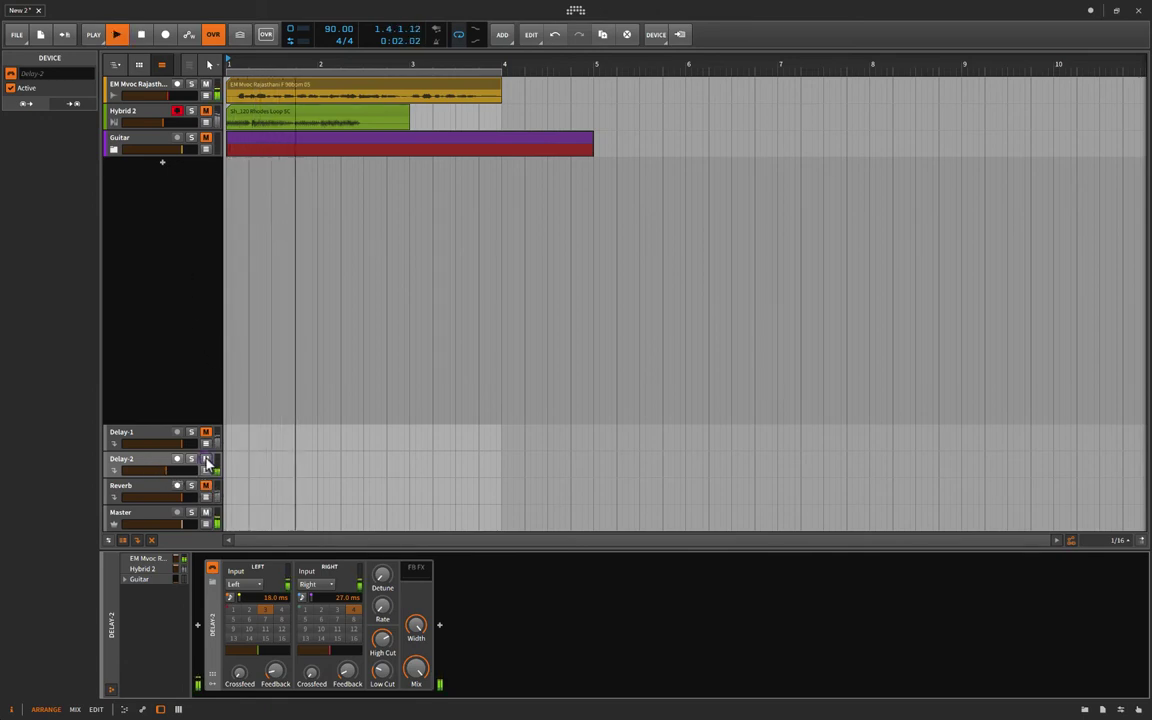
pyautogui.press('space')
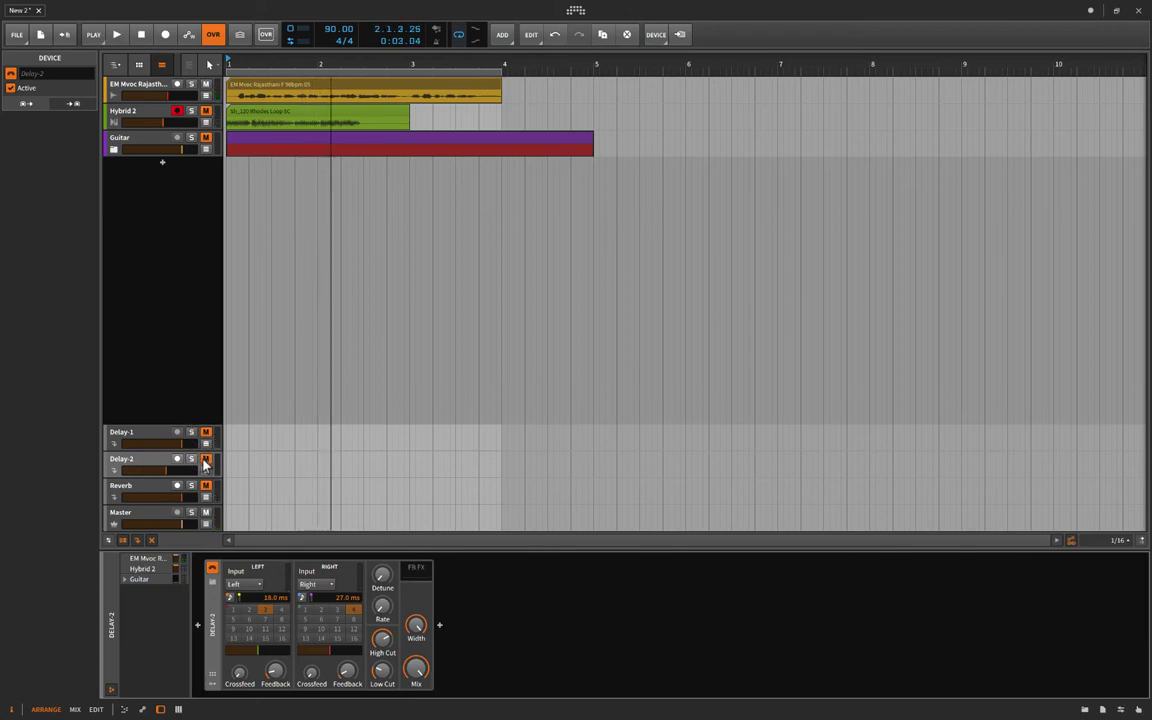
pyautogui.click(205, 460)
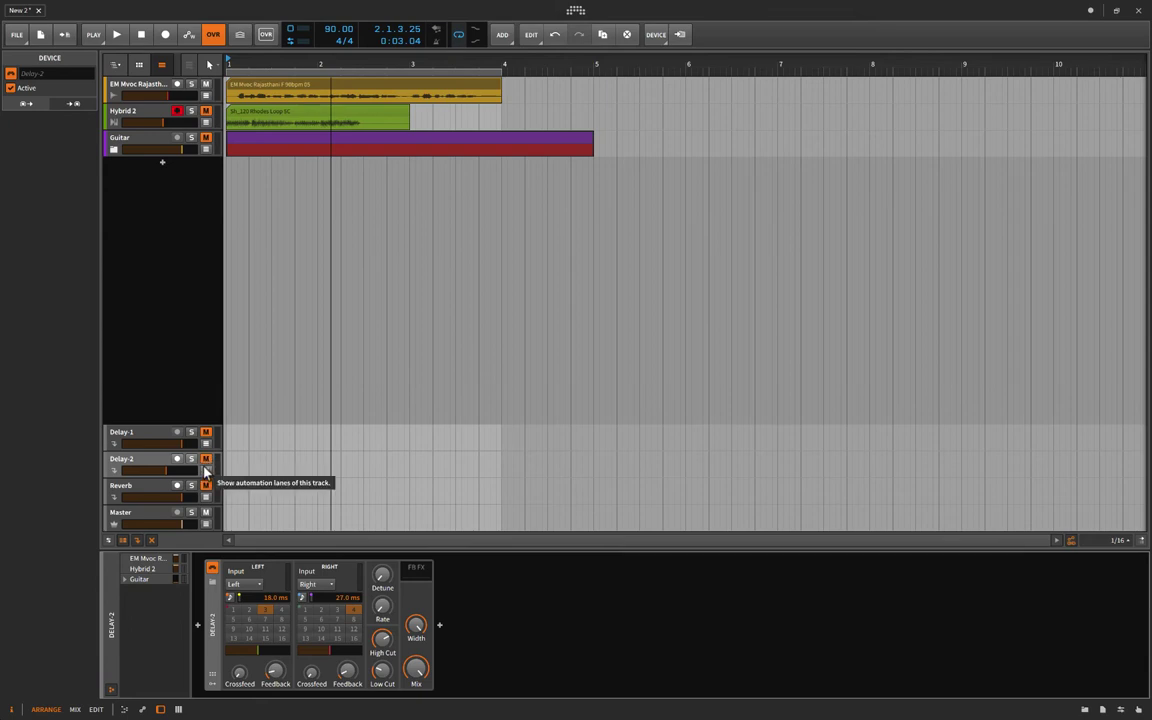
pyautogui.press('space')
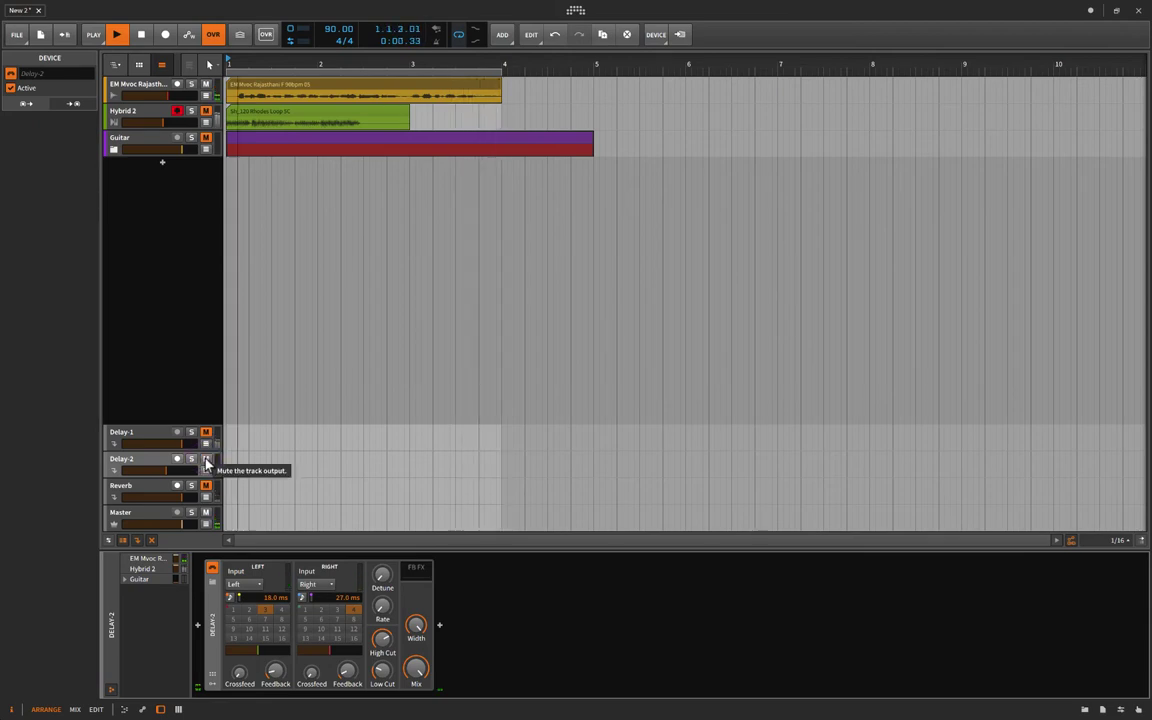
pyautogui.click(206, 460)
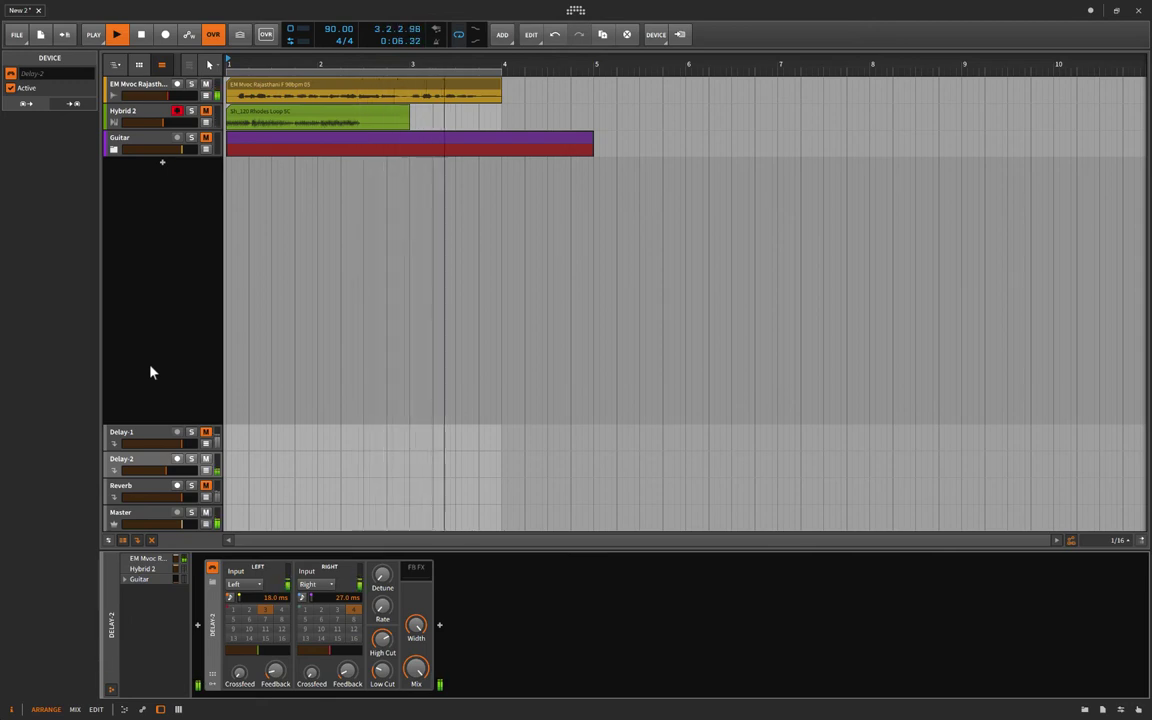
pyautogui.press('space')
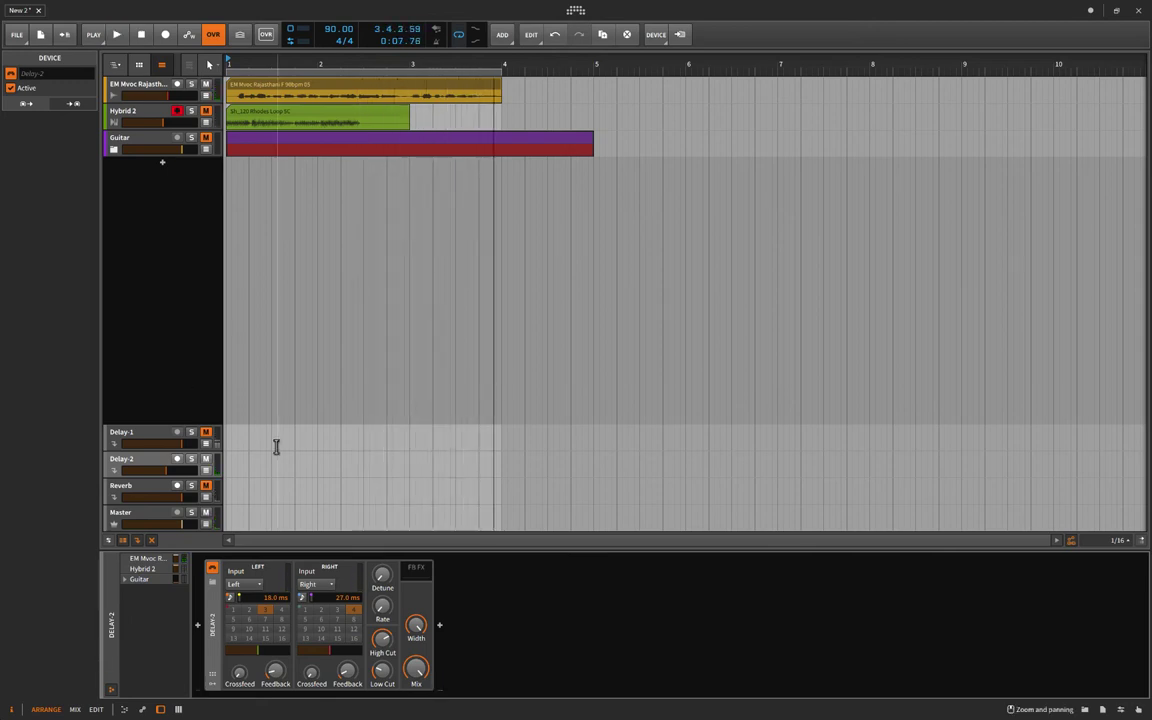
# Unmute the Reverb track and set its reverb to 50.1 % size, 30.3 ms pre-delay, 567 ms reverb time and 100 % diffusion.
pyautogui.click(152, 463)
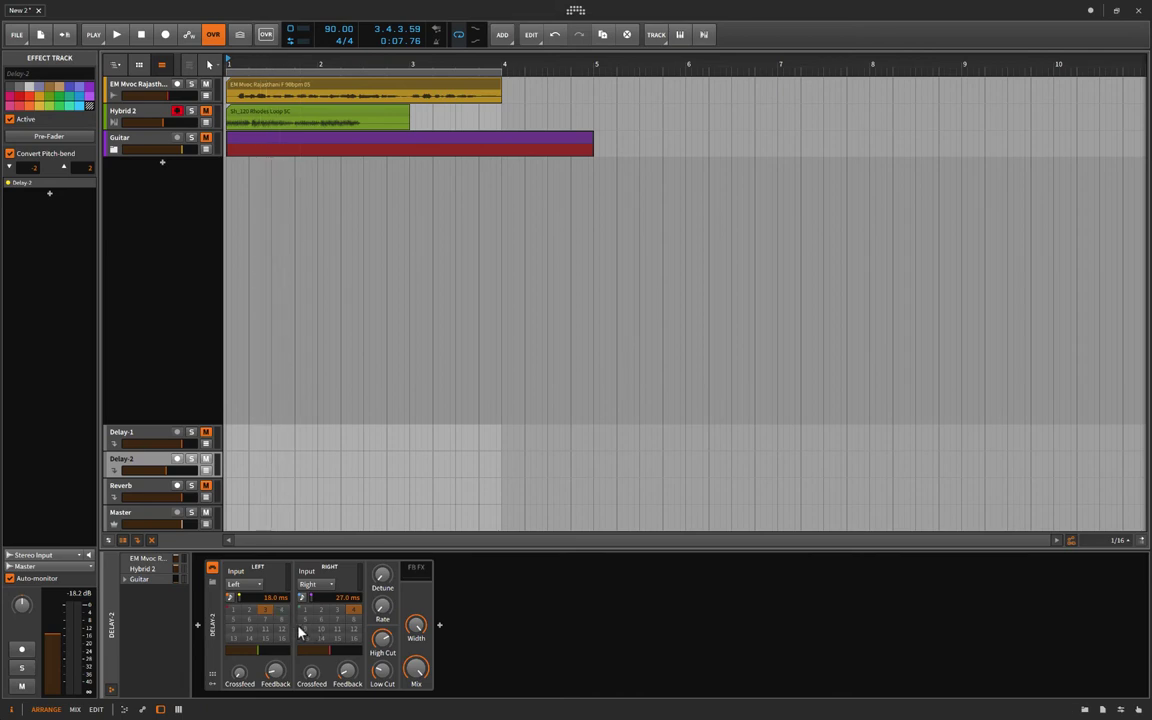
pyautogui.click(150, 490)
pyautogui.click(208, 487)
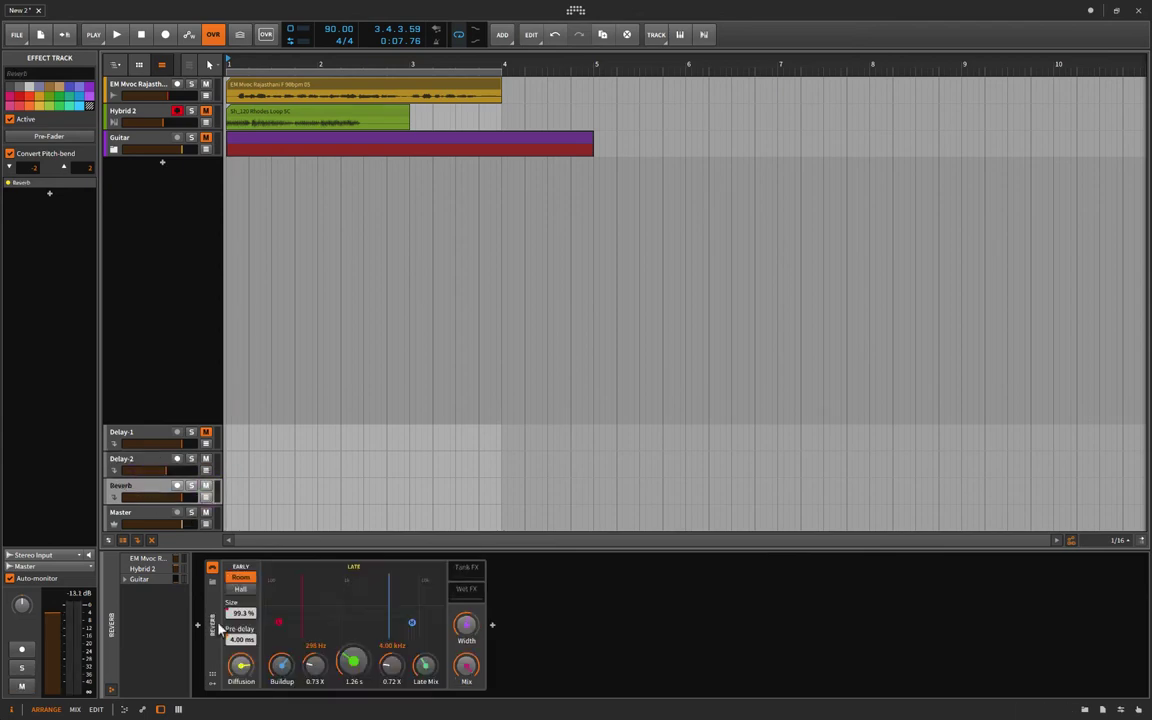
pyautogui.moveTo(245, 663); pyautogui.dragTo(245, 645)
pyautogui.moveTo(353, 662); pyautogui.dragTo(353, 680)
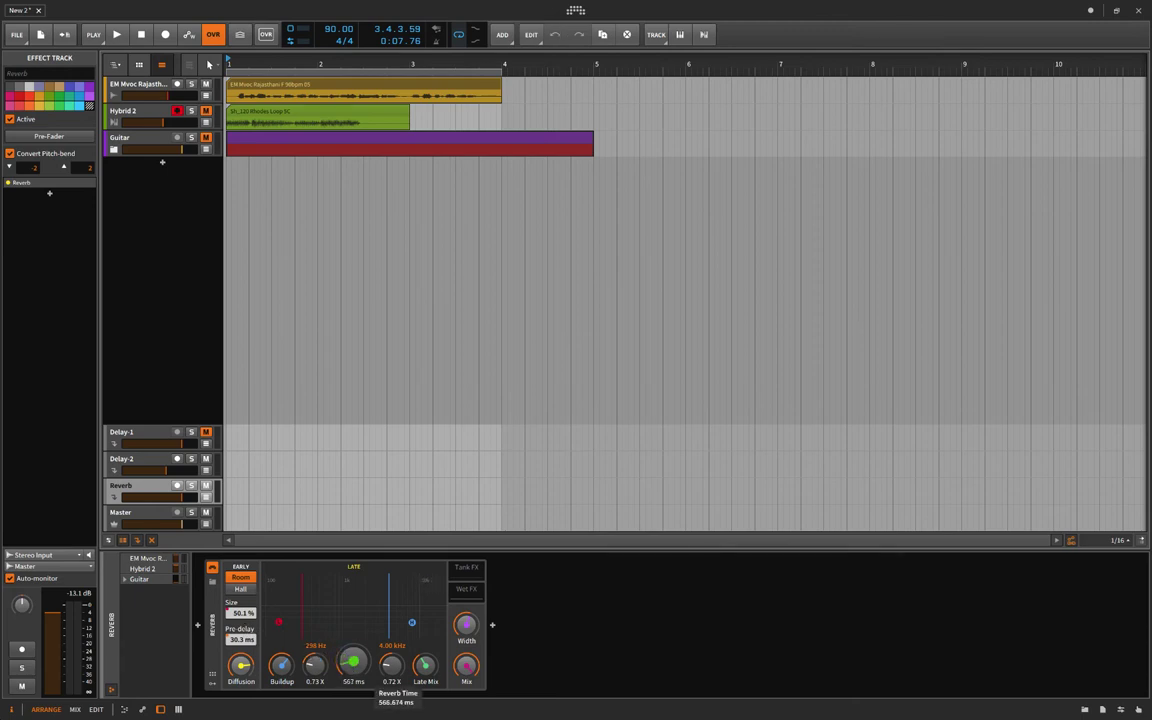
pyautogui.moveTo(353, 662); pyautogui.dragTo(343, 665)
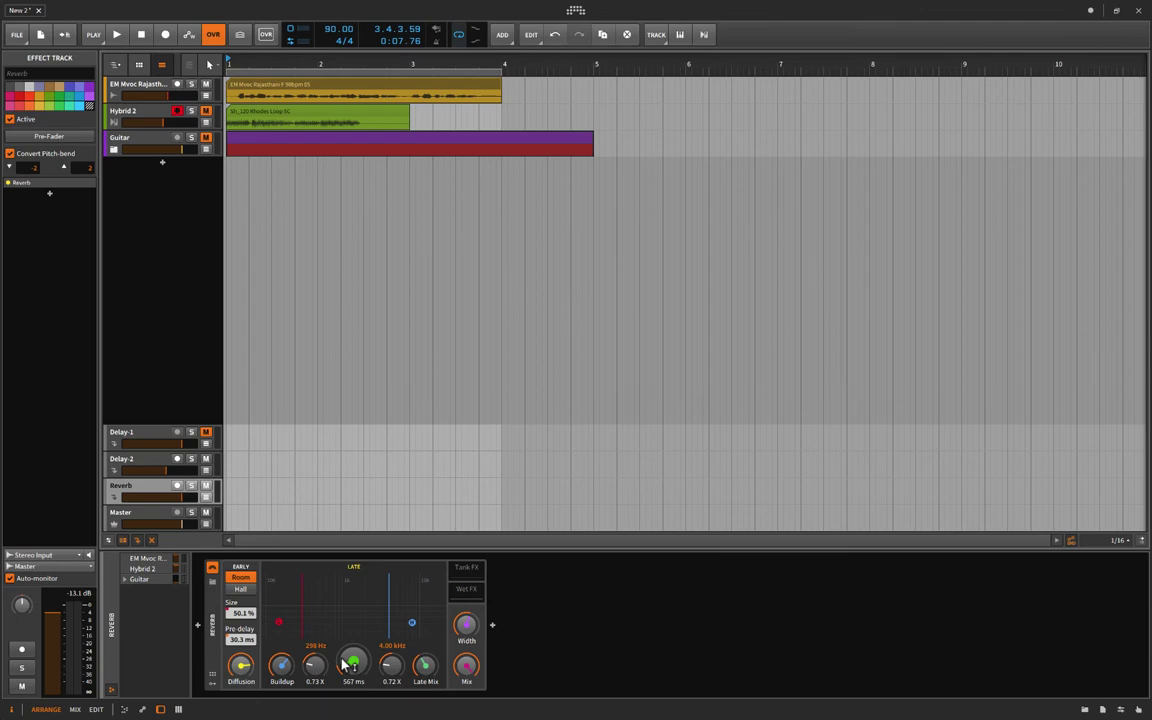
pyautogui.moveTo(466, 624); pyautogui.dragTo(466, 626)
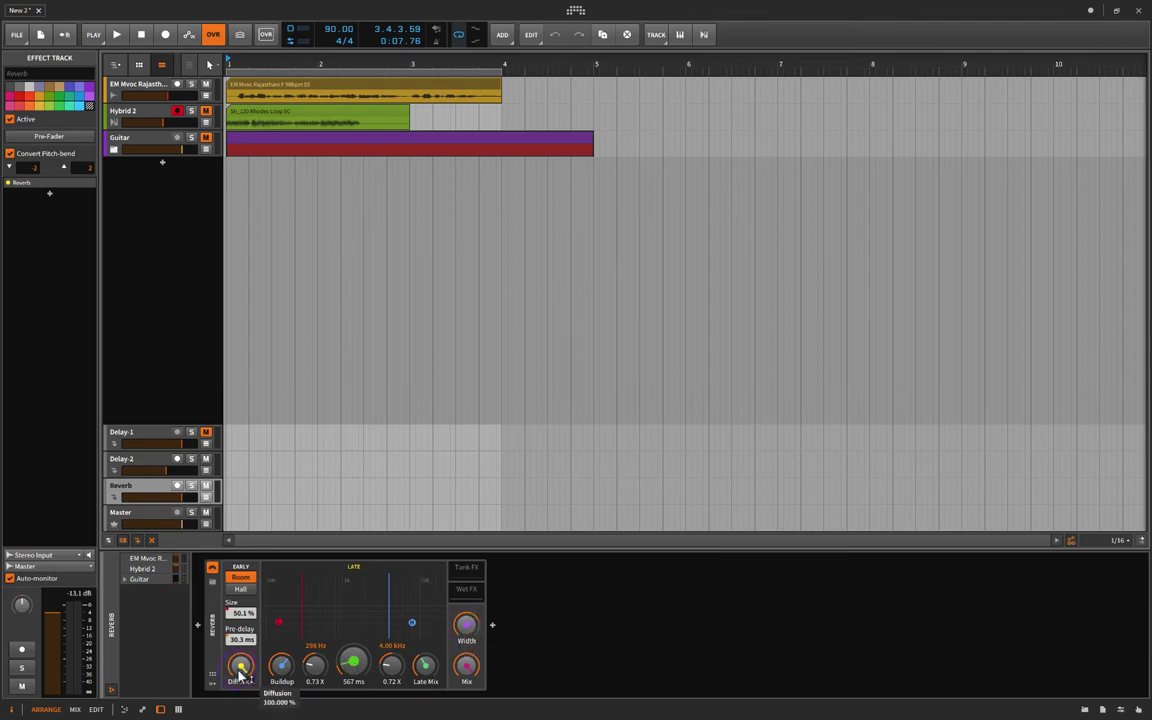
# Lower the Reverb effect track's volume and play the vocal through it.
pyautogui.moveTo(180, 503)
pyautogui.mouseDown()
pyautogui.moveTo(150, 497)
pyautogui.moveTo(170, 502)
pyautogui.mouseUp()
pyautogui.press('space')
pyautogui.press('space')
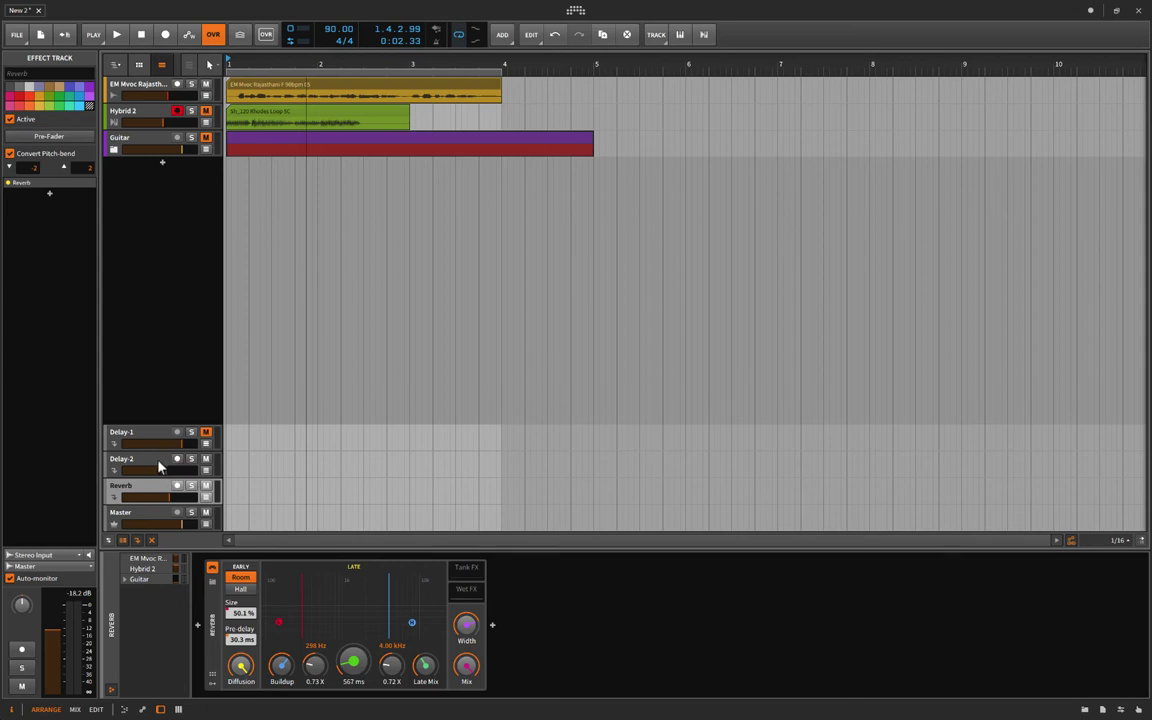
# Compare the dry and wet vocal during playback by muting and unmuting the Delay-2 and Reverb effect tracks.
pyautogui.click(177, 459)
pyautogui.press('space')
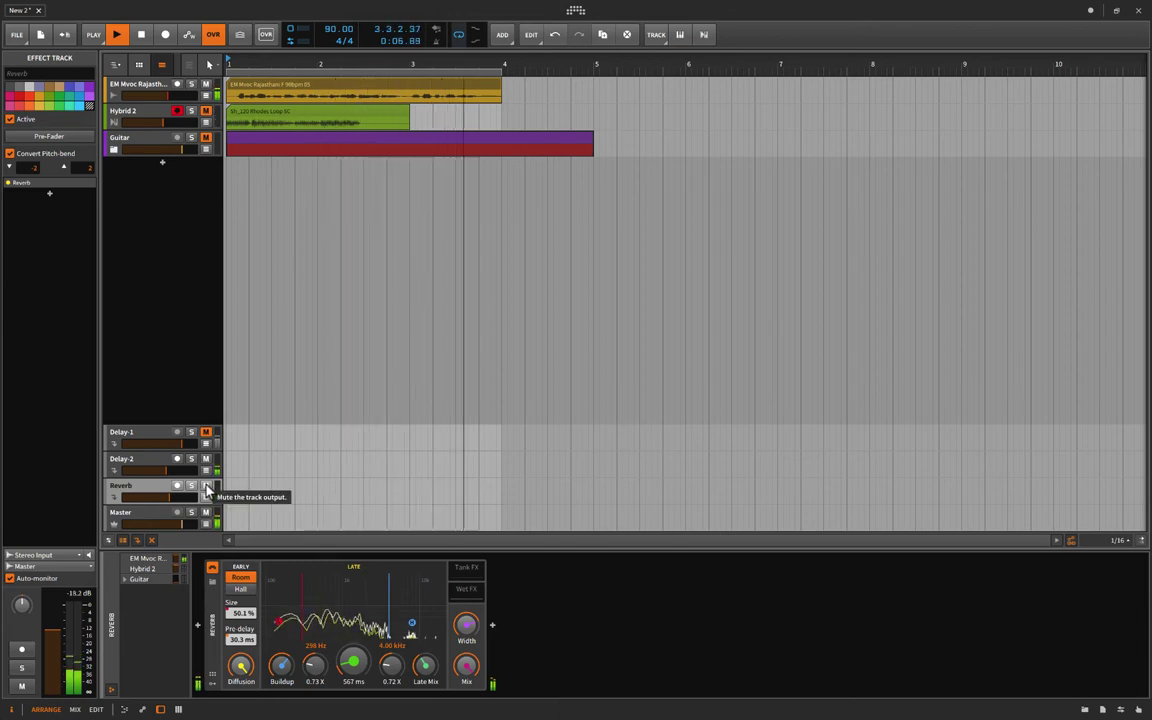
pyautogui.click(207, 487)
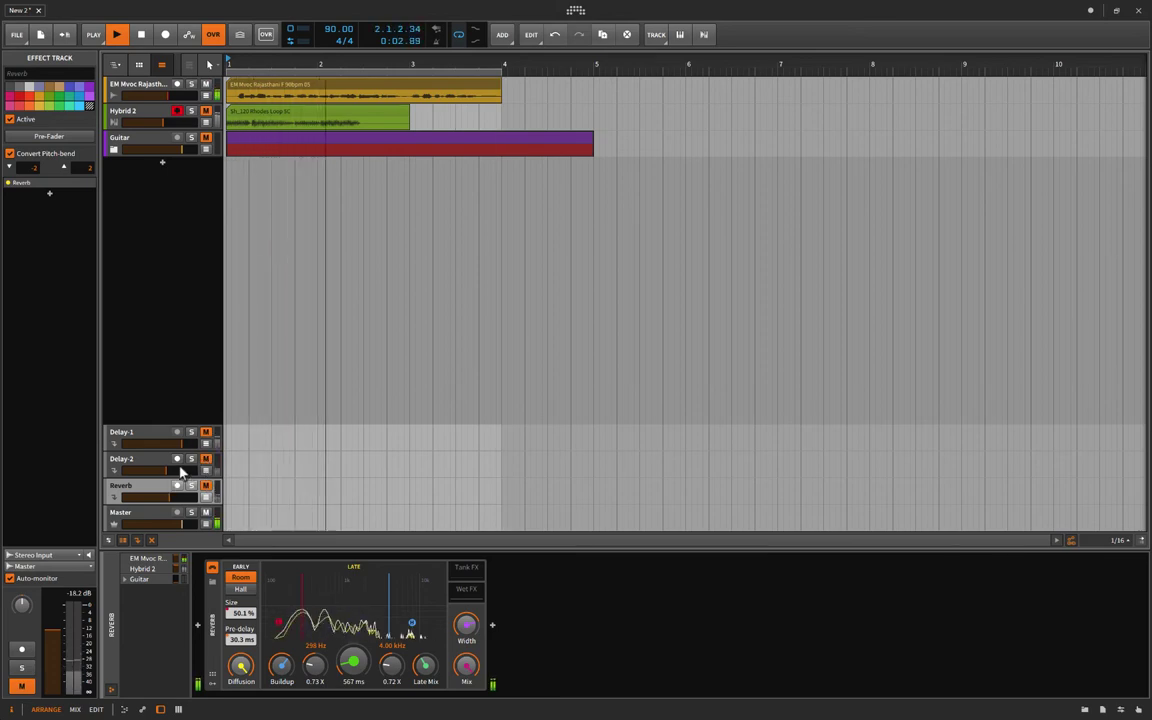
pyautogui.click(206, 486)
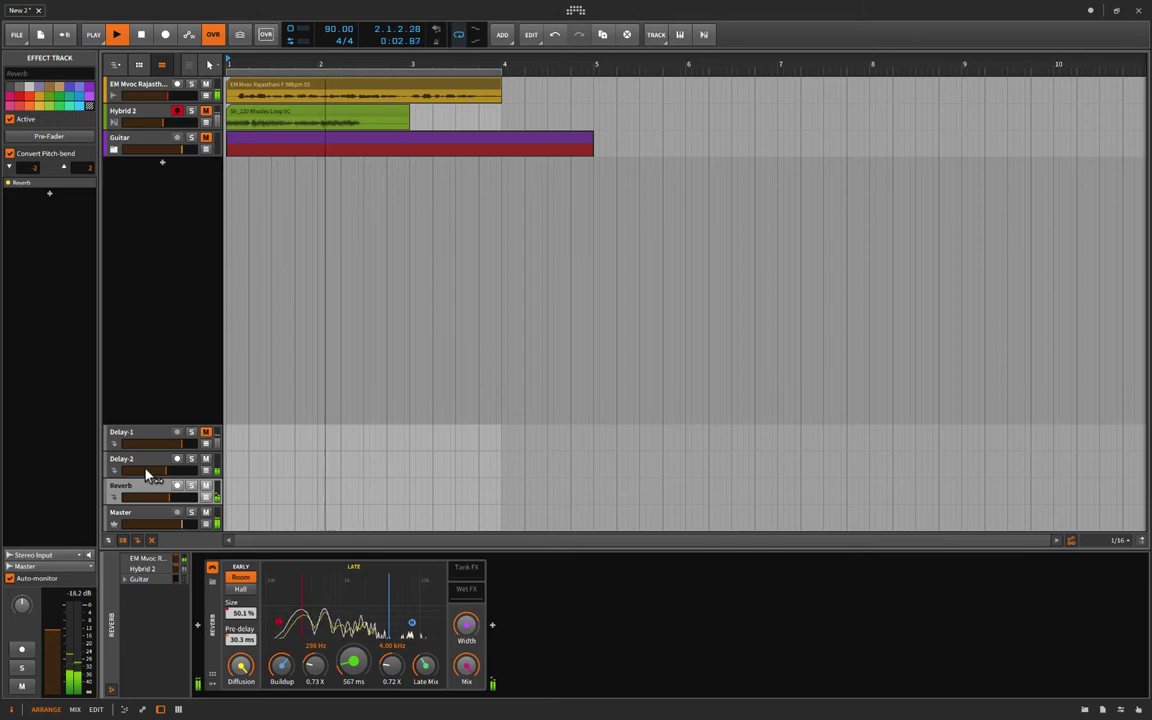
# Stop playback, mute the vocal, Delay-2 and Reverb tracks, and unmute the Hybrid 2 track.
pyautogui.press('space')
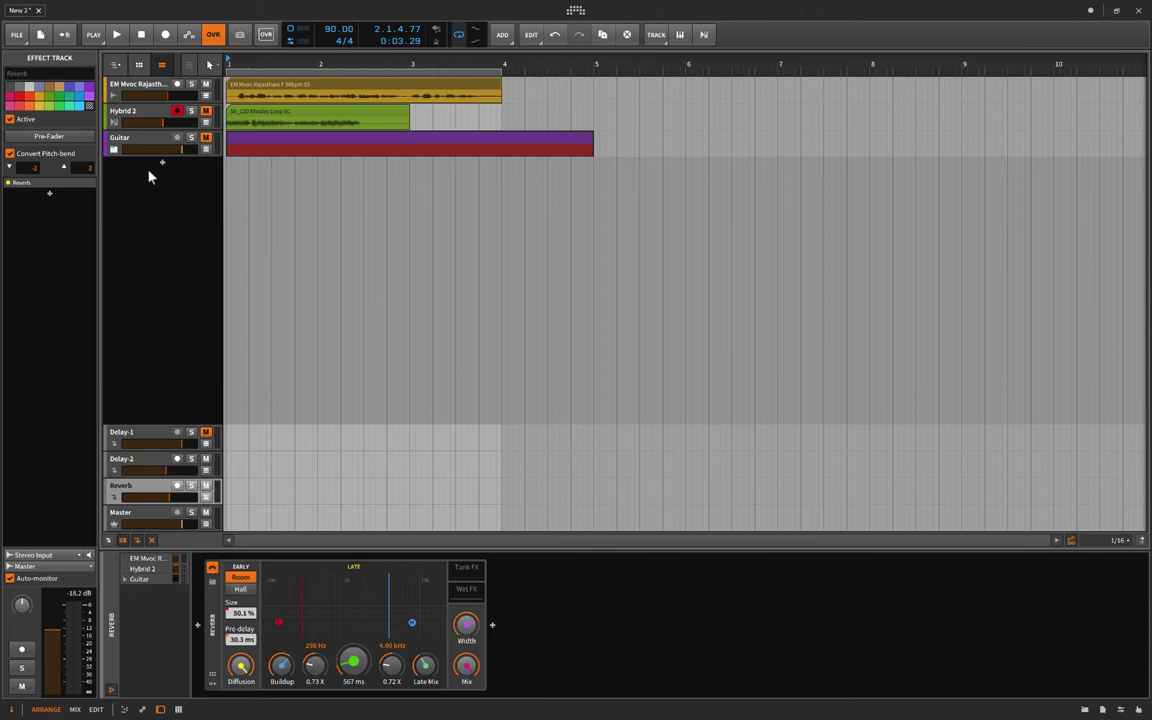
pyautogui.click(205, 486)
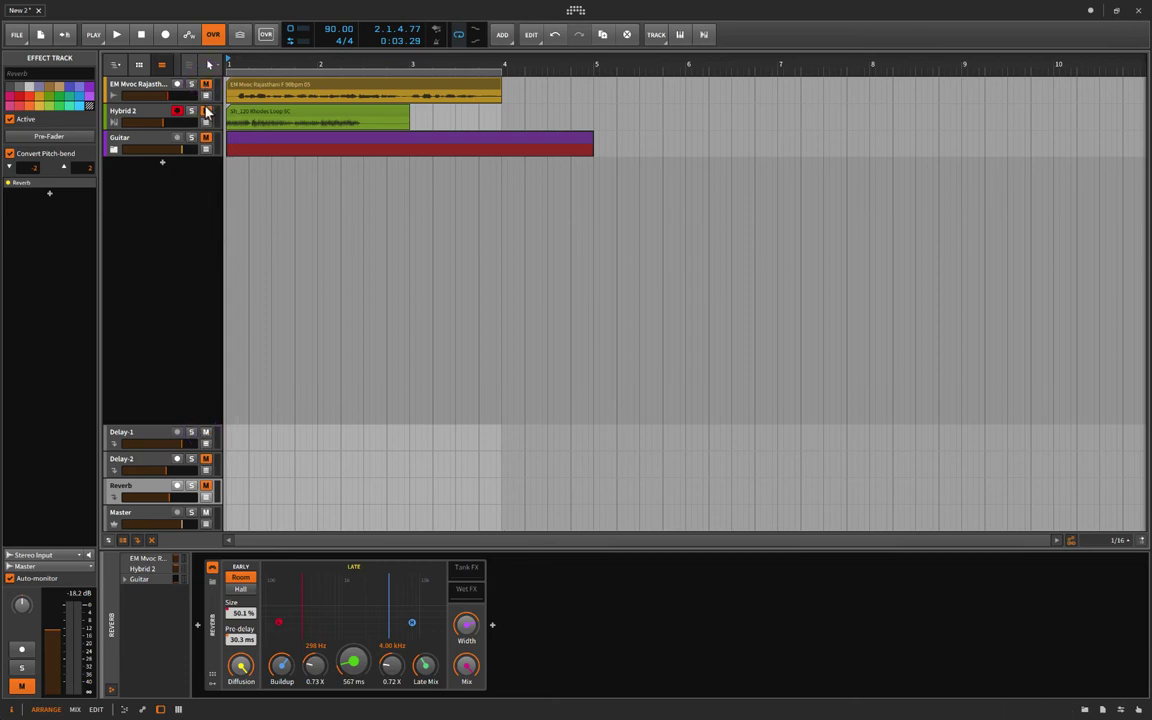
pyautogui.click(130, 108)
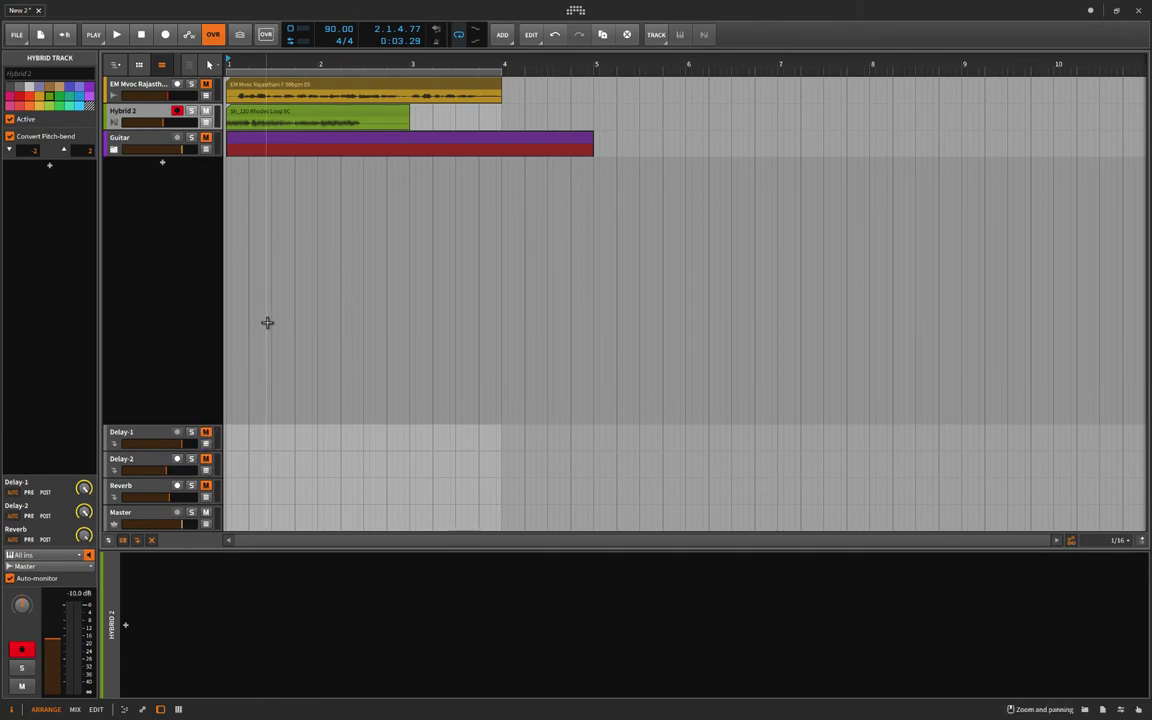
# Shorten the Rhodes loop clip on the Hybrid 2 track to a length of 1.2.0.00.
pyautogui.press('space')
pyautogui.click(280, 113)
pyautogui.press('space')
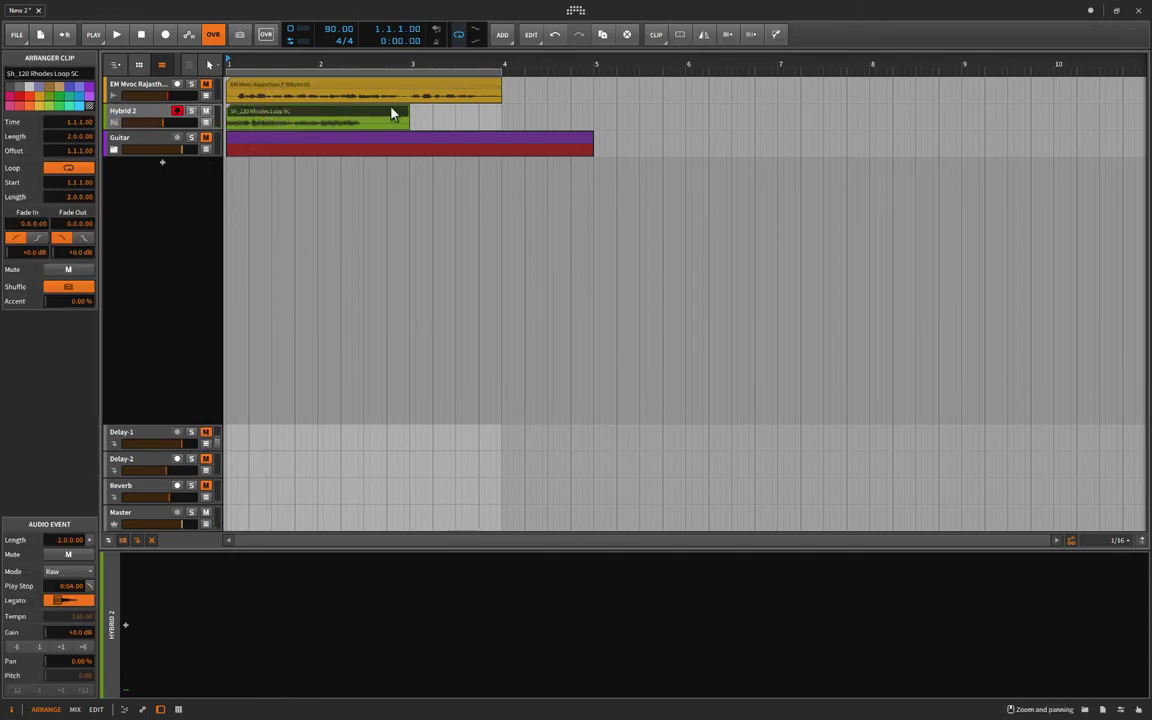
pyautogui.moveTo(409, 113); pyautogui.dragTo(365, 113)
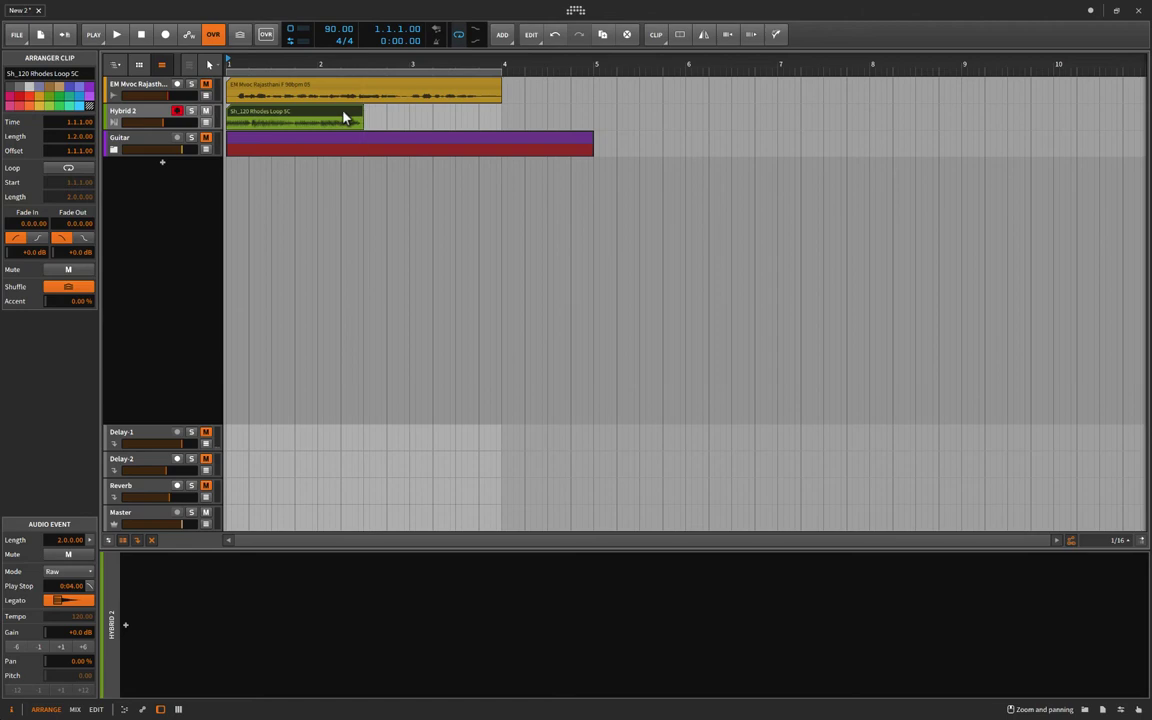
# Fit the arranger loop range to the shortened Rhodes clip and play it dry at a higher system volume.
pyautogui.press('space')
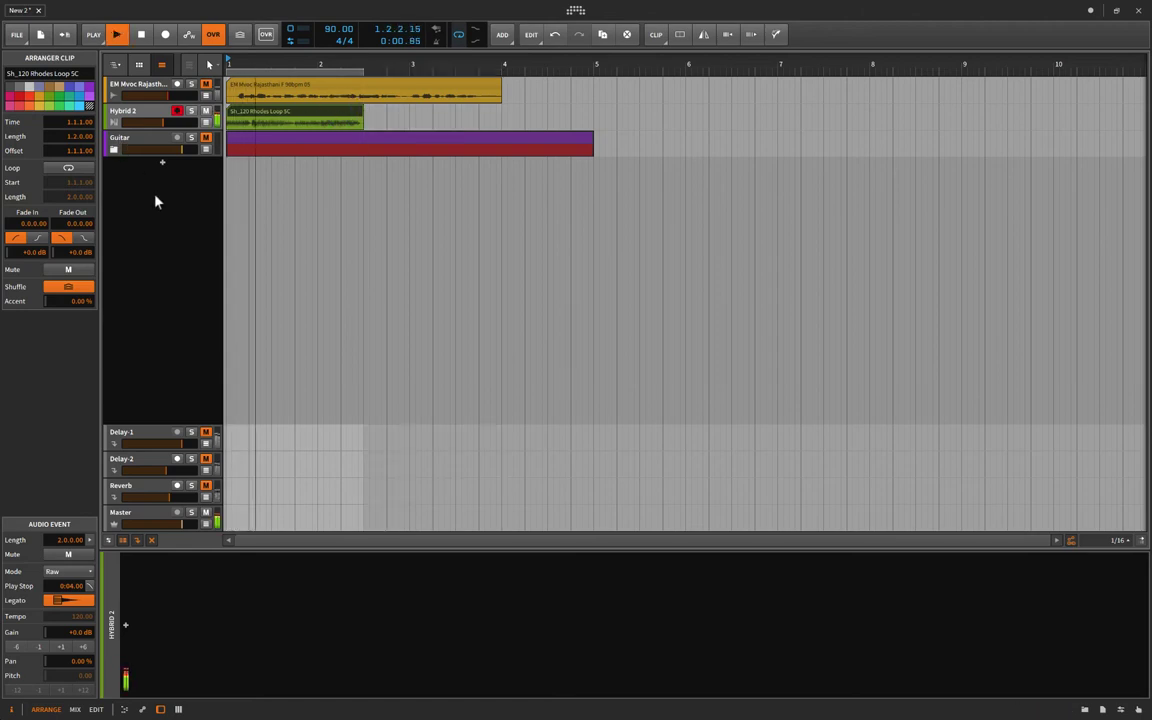
pyautogui.press('XF86AudioRaiseVolume')
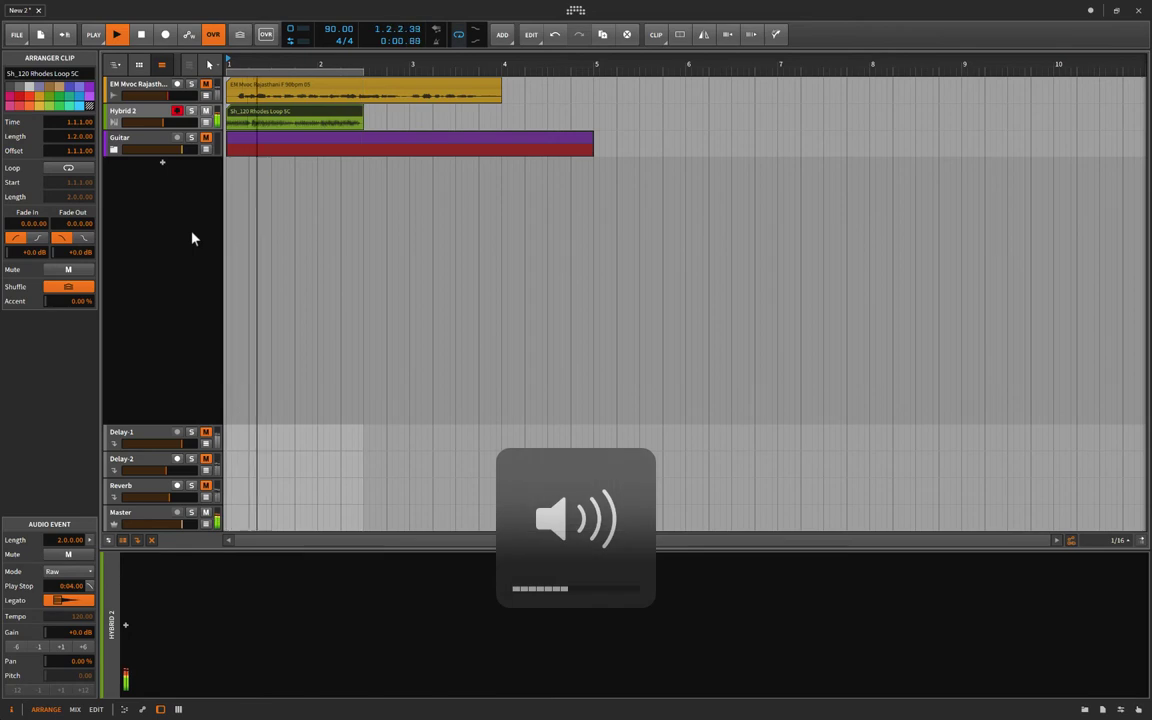
pyautogui.press('space')
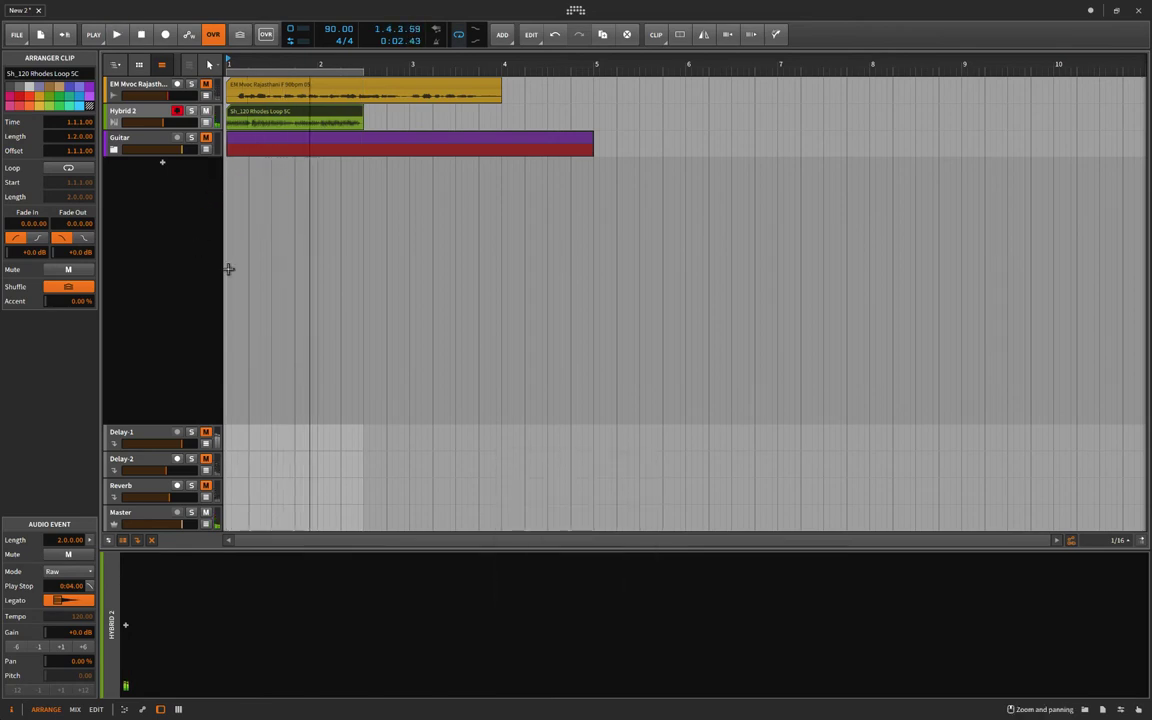
pyautogui.click(157, 114)
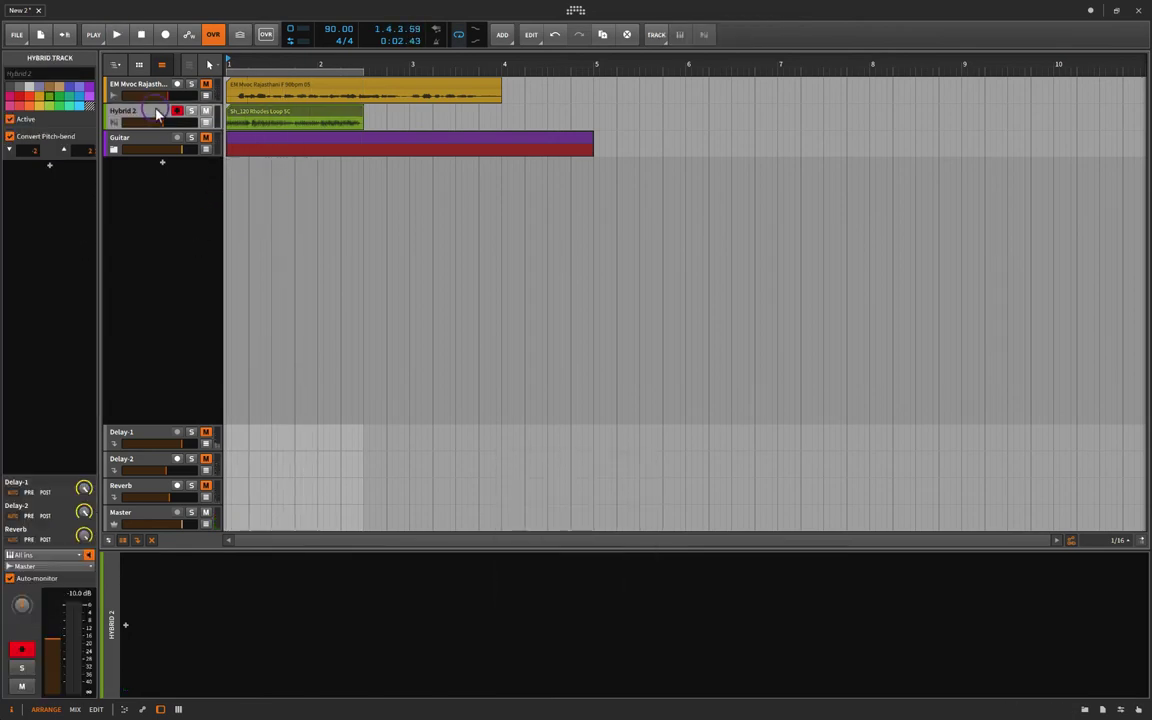
pyautogui.click(234, 112)
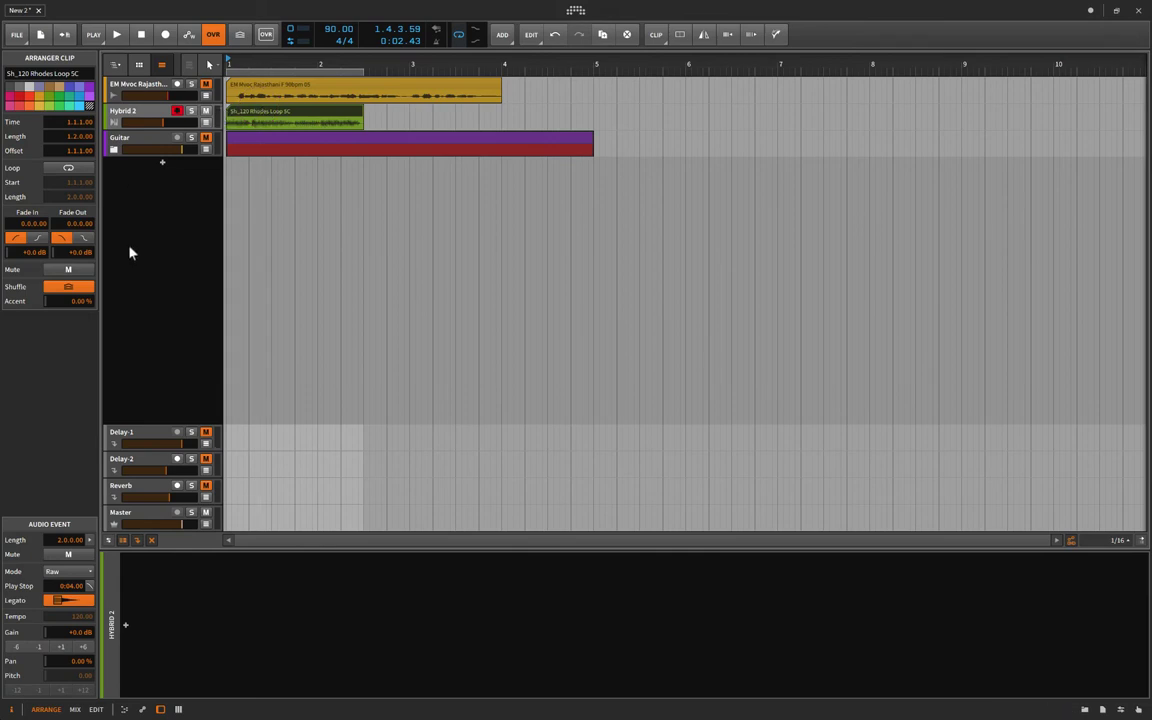
# Unmute Delay-1, set its delay time to an unsynced 150 ms, and adjust its feedback and high cut.
pyautogui.click(155, 434)
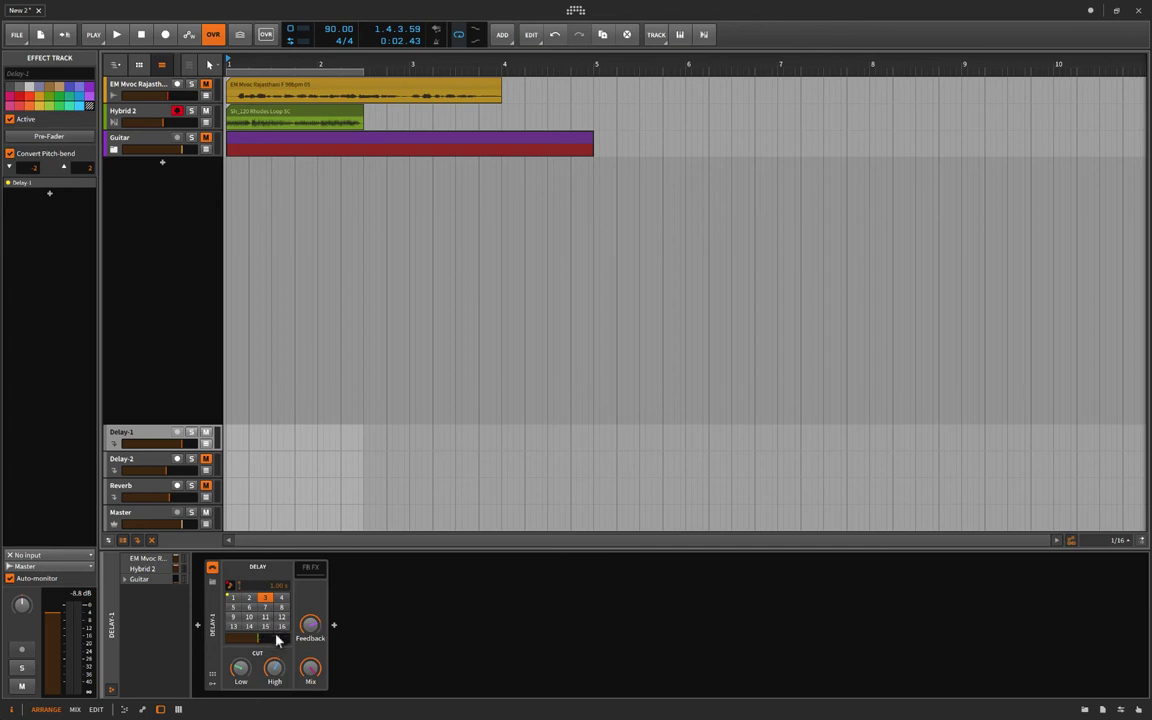
pyautogui.click(229, 585)
pyautogui.doubleClick(277, 587)
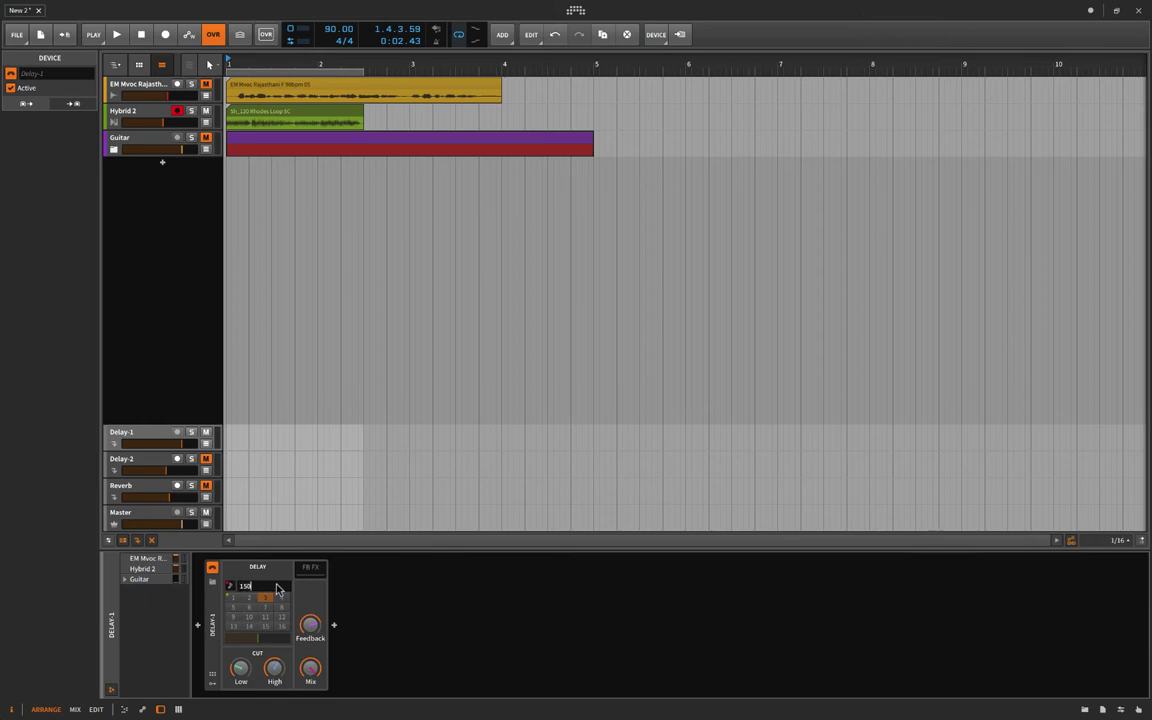
pyautogui.press('Return')
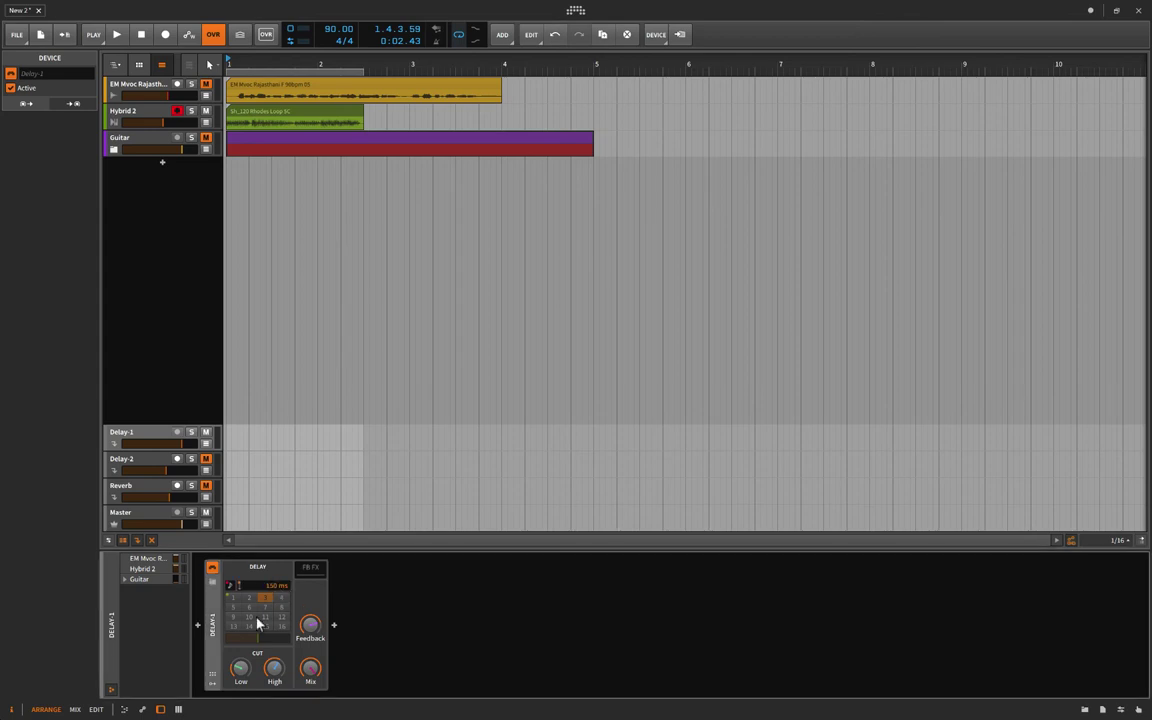
pyautogui.moveTo(310, 625); pyautogui.dragTo(311, 628)
pyautogui.moveTo(272, 675); pyautogui.dragTo(255, 676)
# Set Hybrid 2's effect sends to post-fader and lower Delay-1's volume to about -12 dB while the Rhodes loop plays.
pyautogui.click(142, 111)
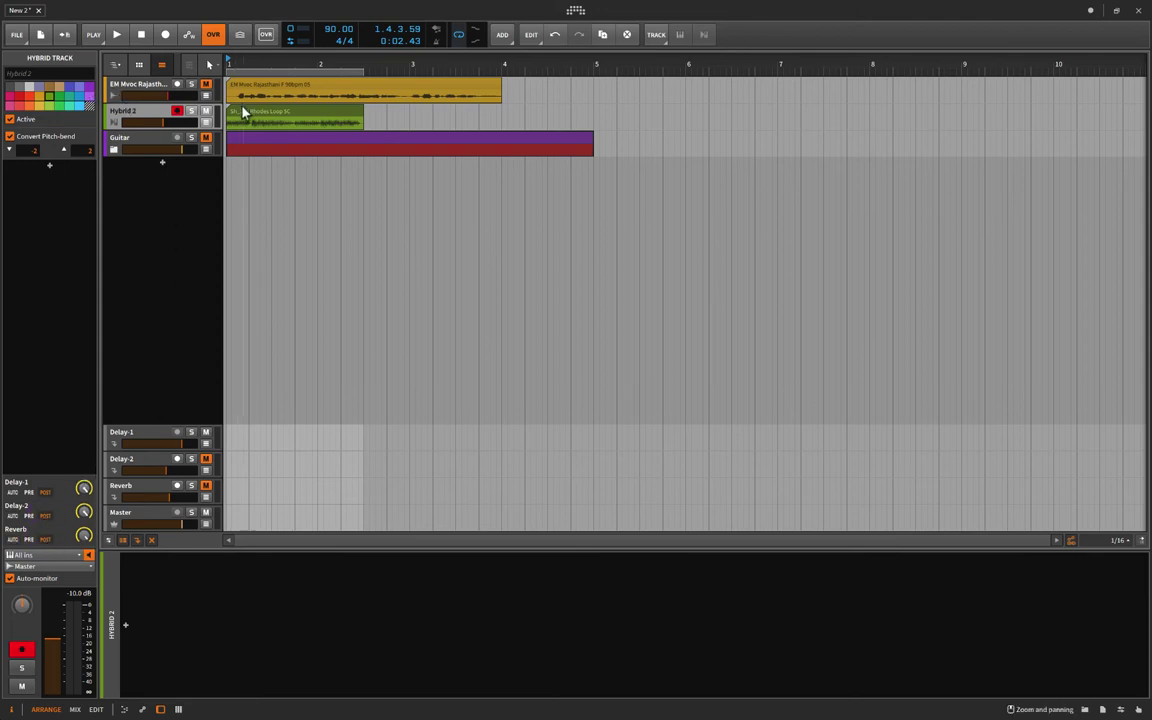
pyautogui.press('space')
pyautogui.click(150, 440)
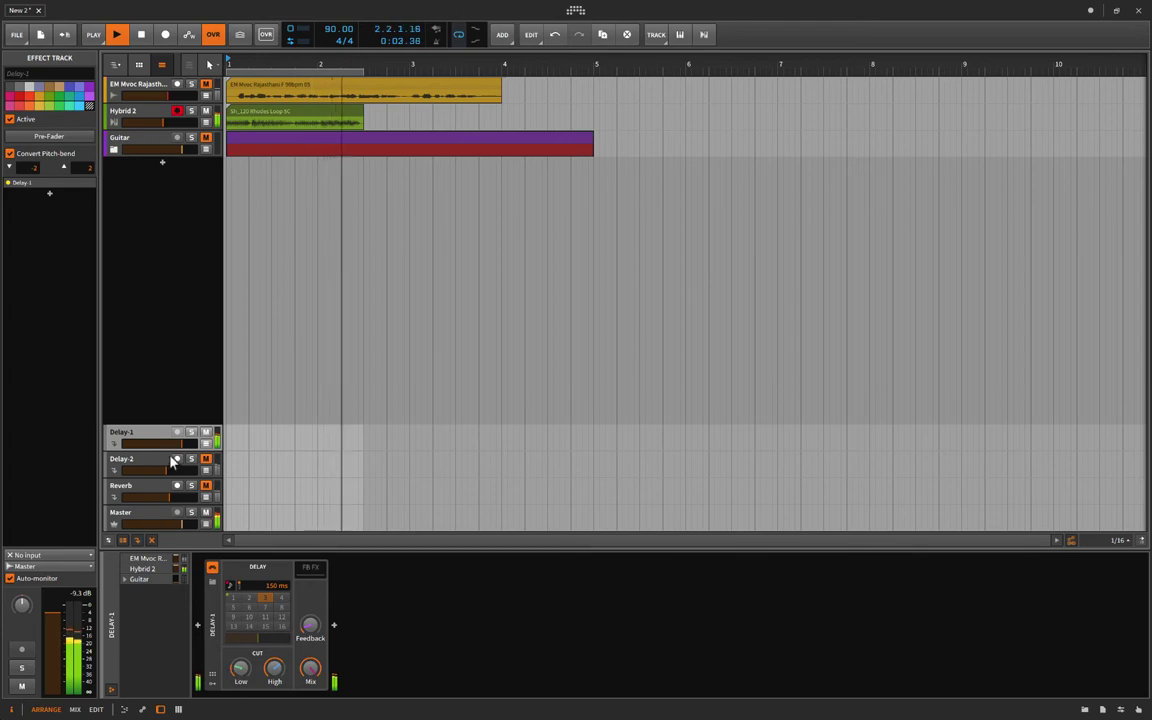
pyautogui.moveTo(182, 443); pyautogui.dragTo(159, 443)
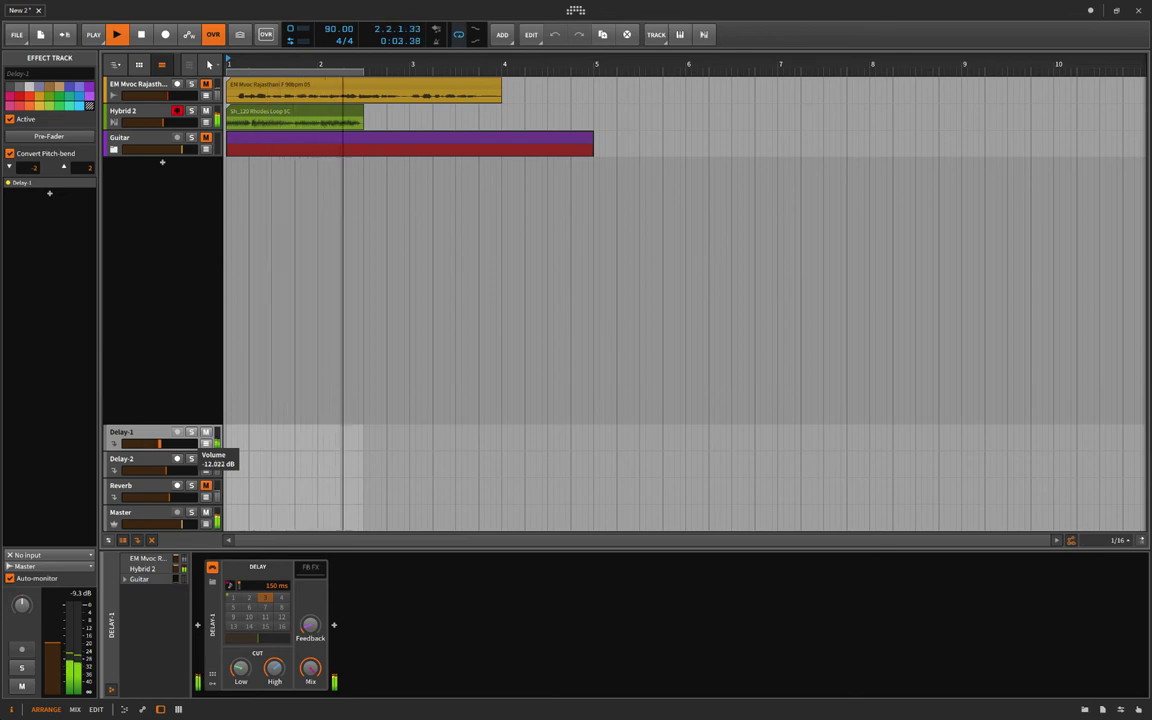
pyautogui.press('space')
# Compare the Rhodes loop with and without Delay-1 by toggling that track's mute during playback from the start.
pyautogui.click(264, 205)
pyautogui.click(227, 197)
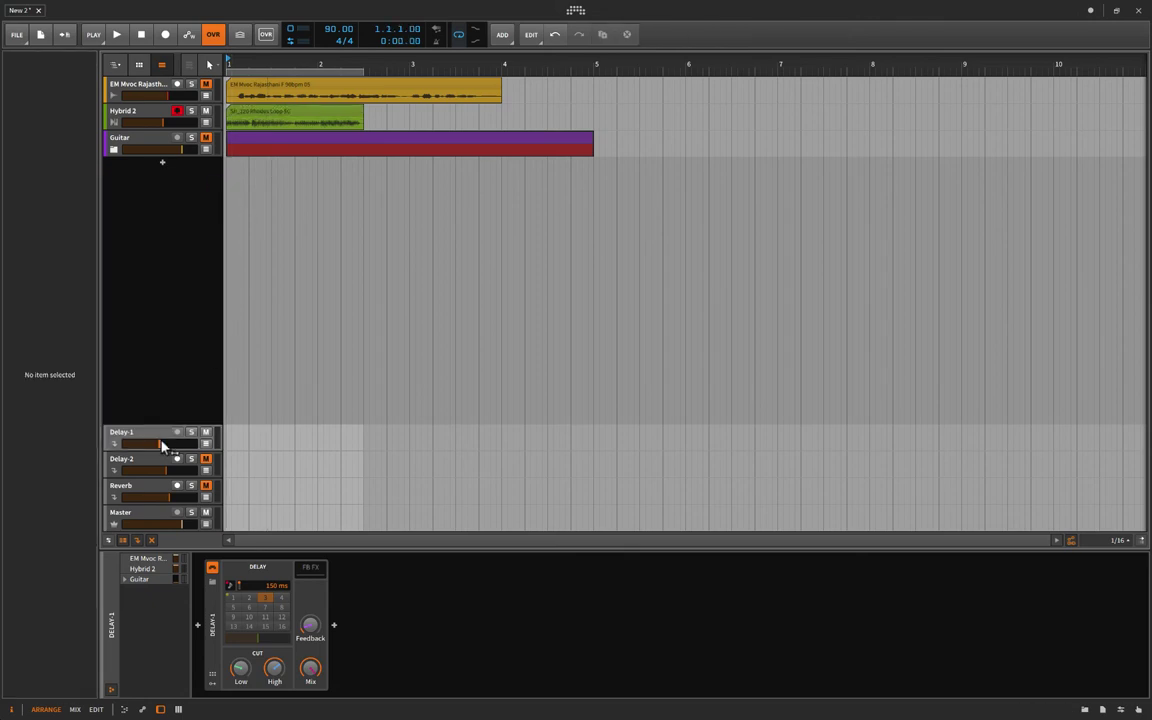
pyautogui.press('space')
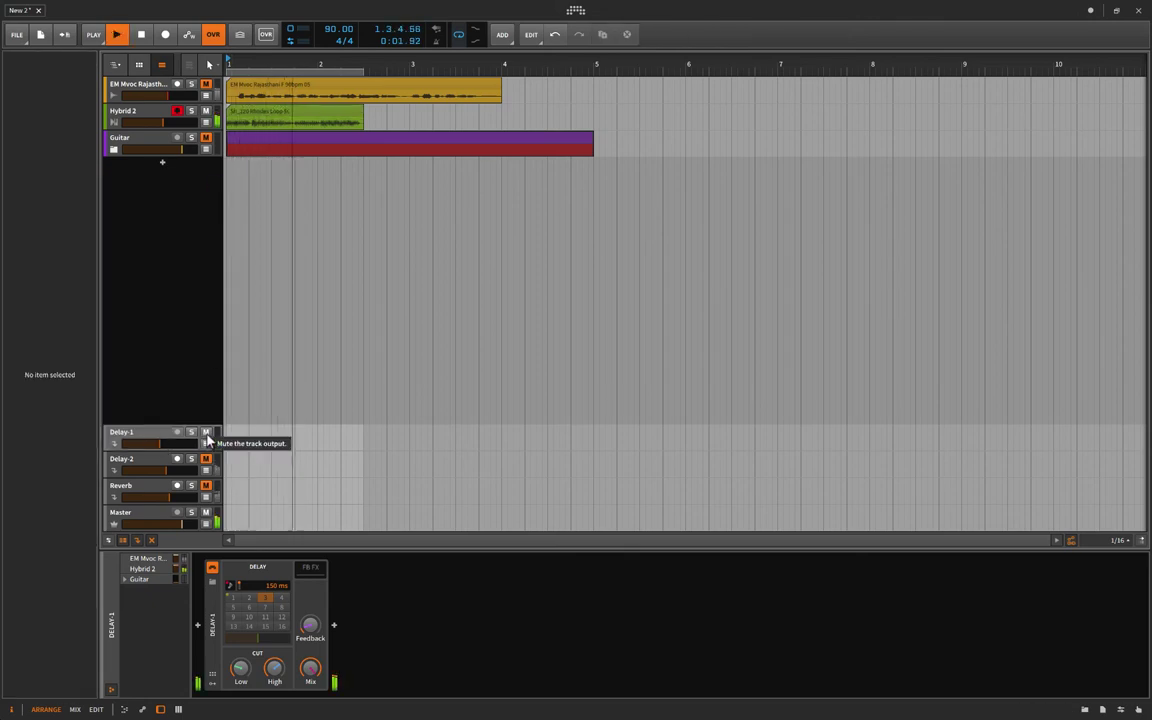
pyautogui.click(207, 432)
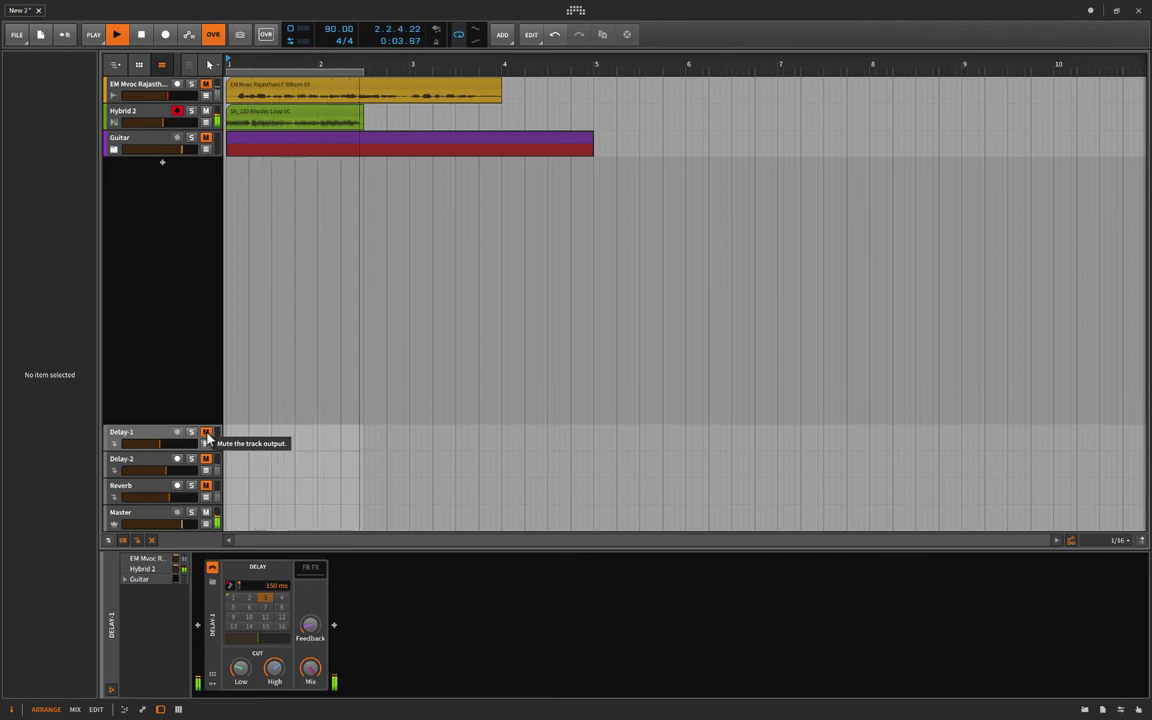
pyautogui.click(207, 432)
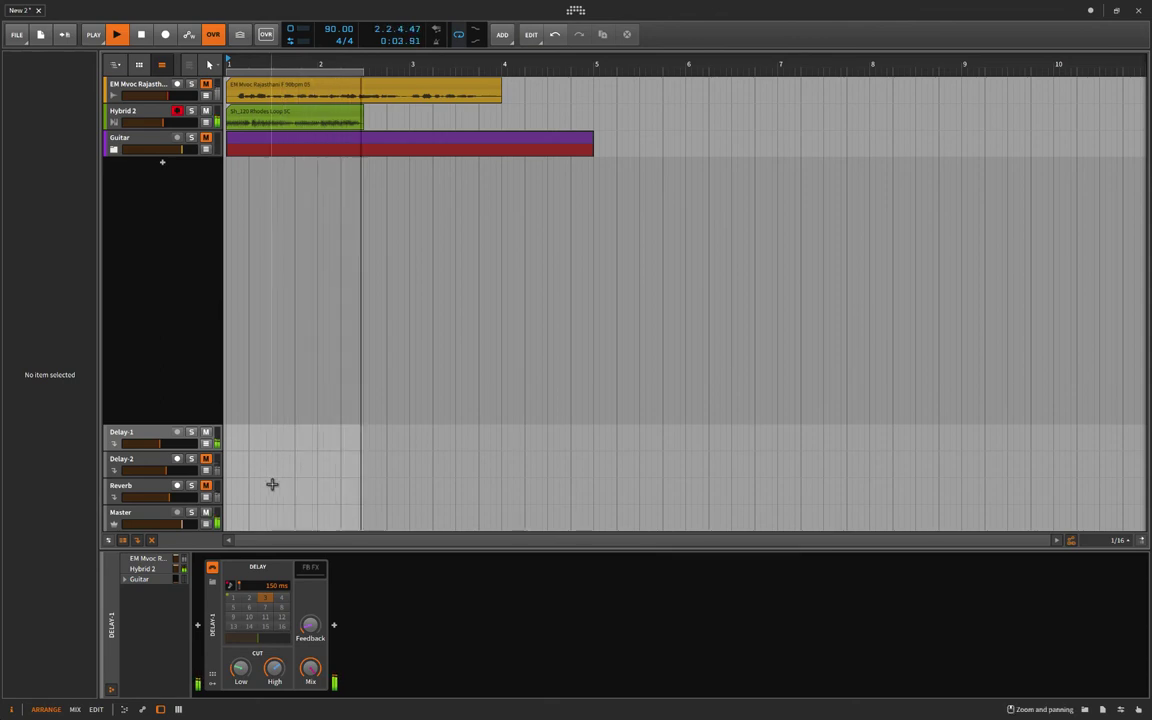
pyautogui.press('space')
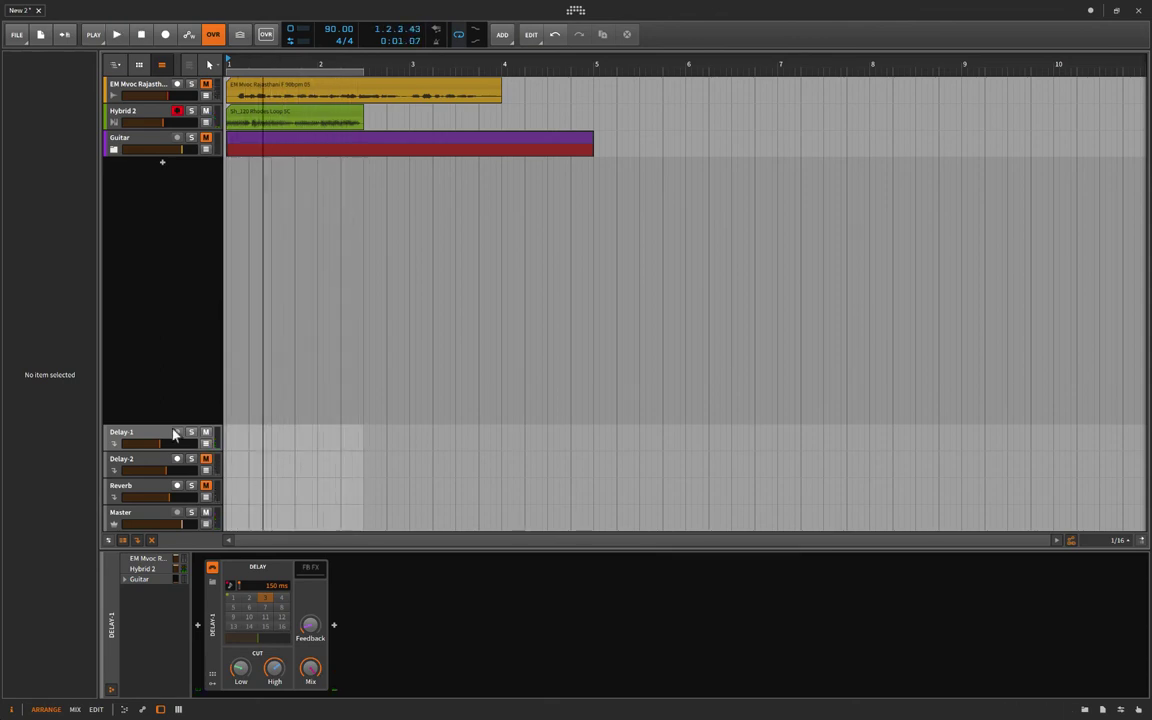
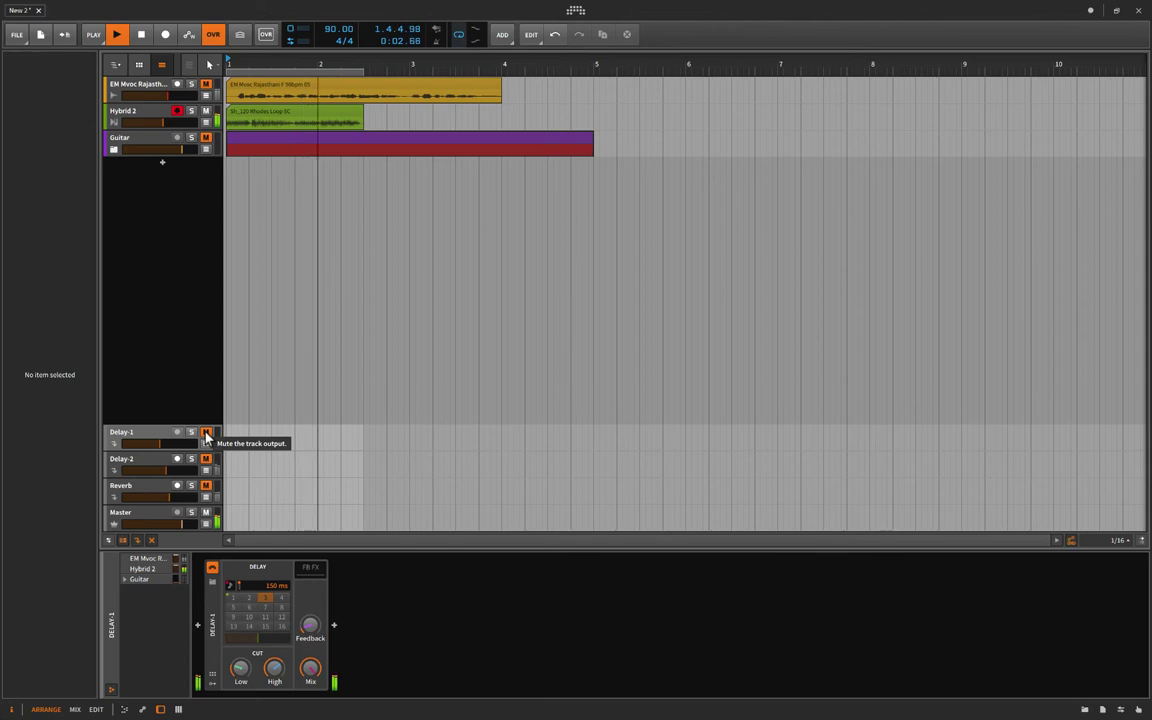
pyautogui.press('space')
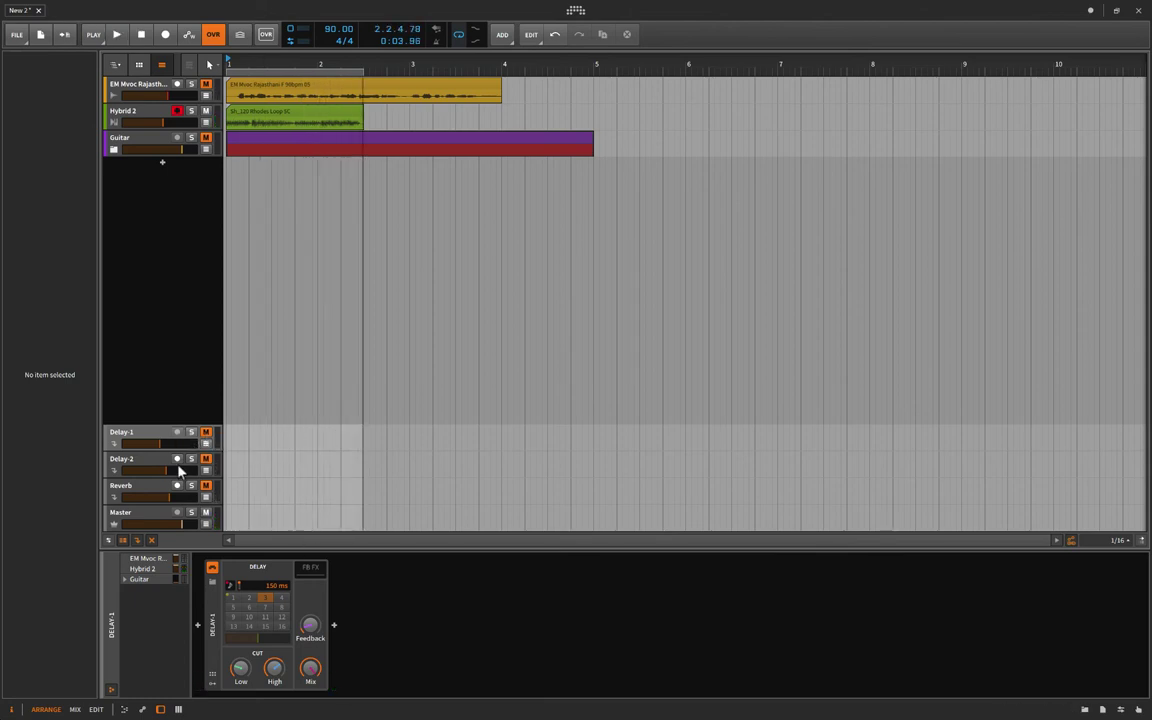
# Set the Reverb's pre-delay to 42.7 ms, then unmute Reverb and Delay-1 and play the Rhodes loop through both.
pyautogui.click(120, 490)
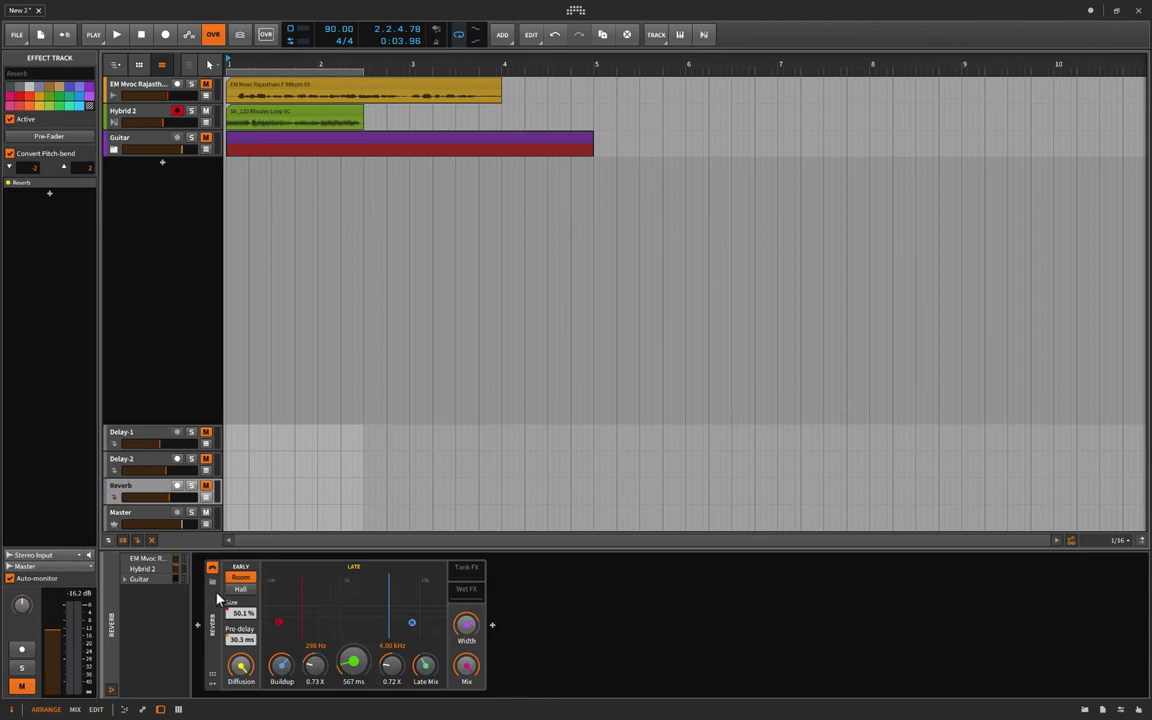
pyautogui.moveTo(240, 646); pyautogui.dragTo(240, 636)
pyautogui.click(207, 487)
pyautogui.click(206, 432)
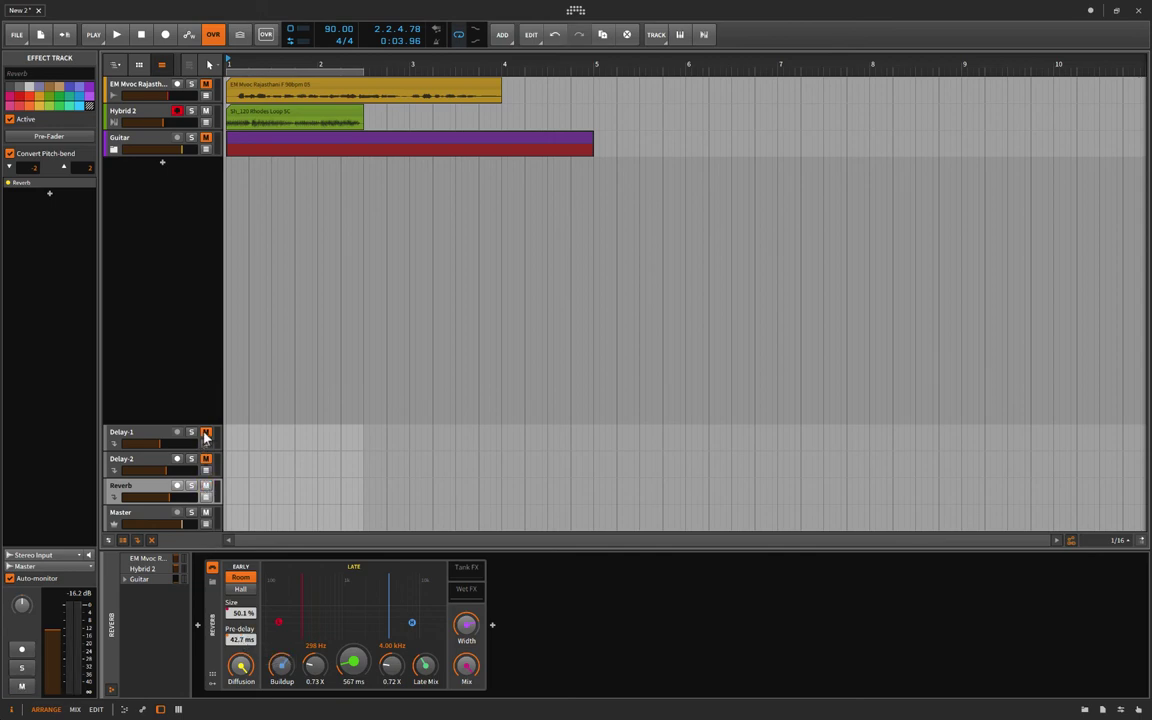
pyautogui.press('space')
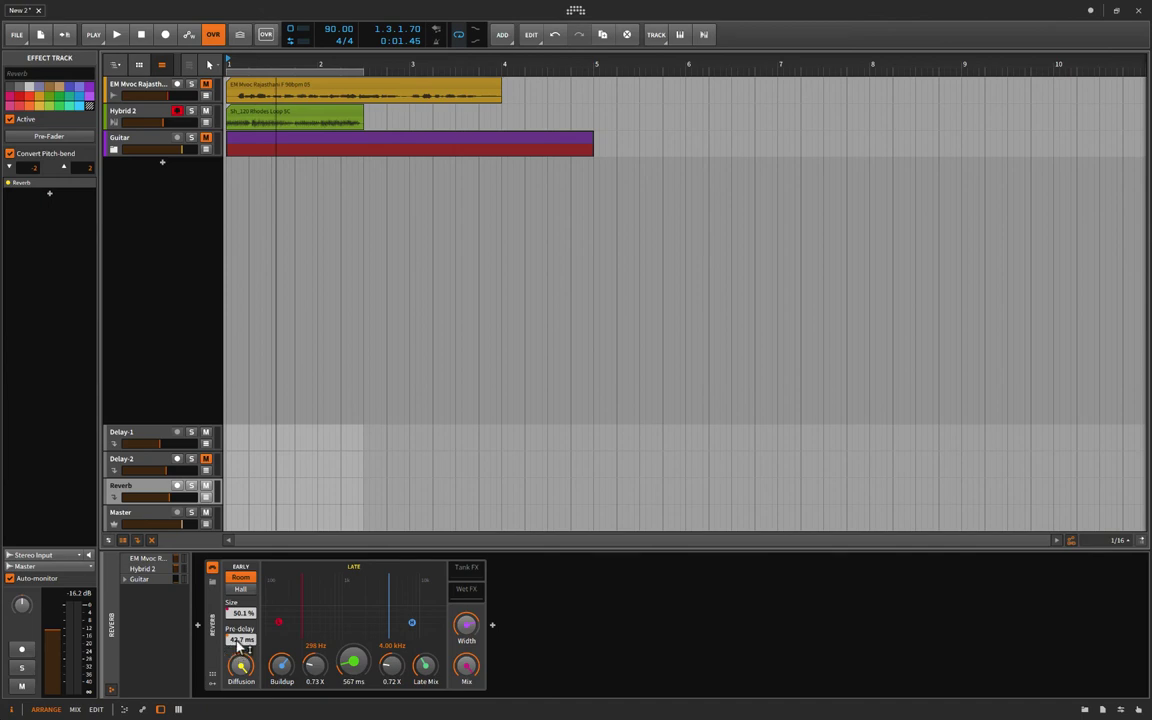
# Review the delay times on Delay-1 and Delay-2 against the Reverb's pre-delay setting.
pyautogui.click(148, 437)
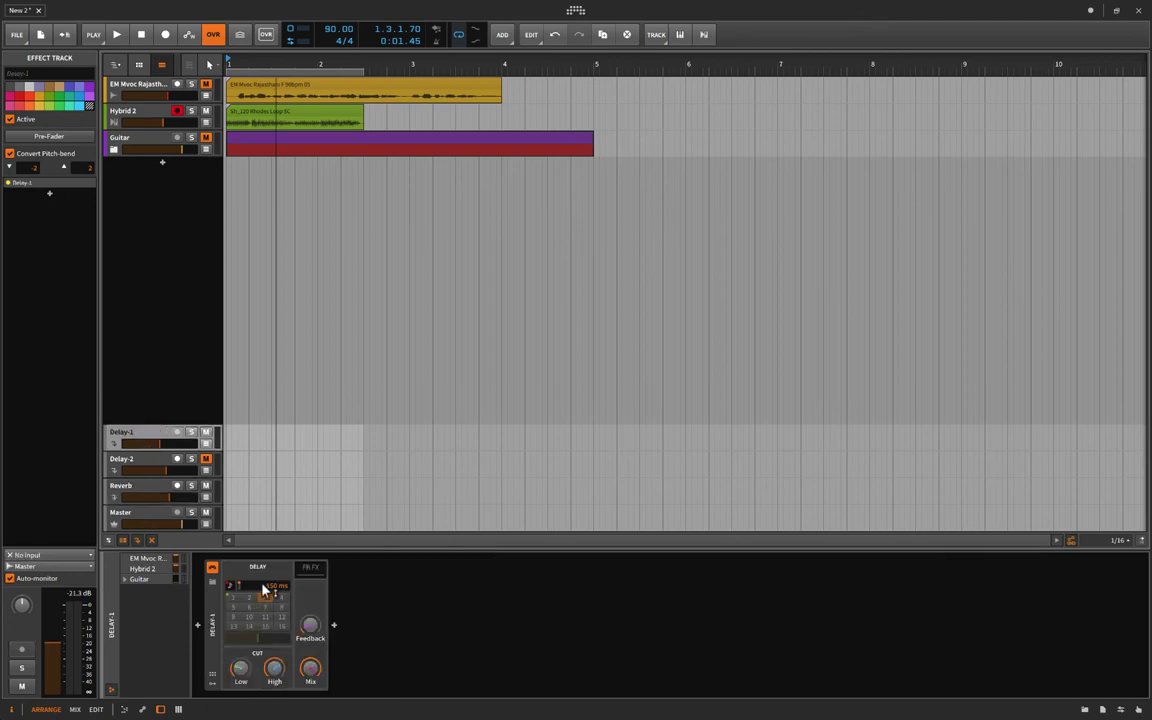
pyautogui.click(135, 489)
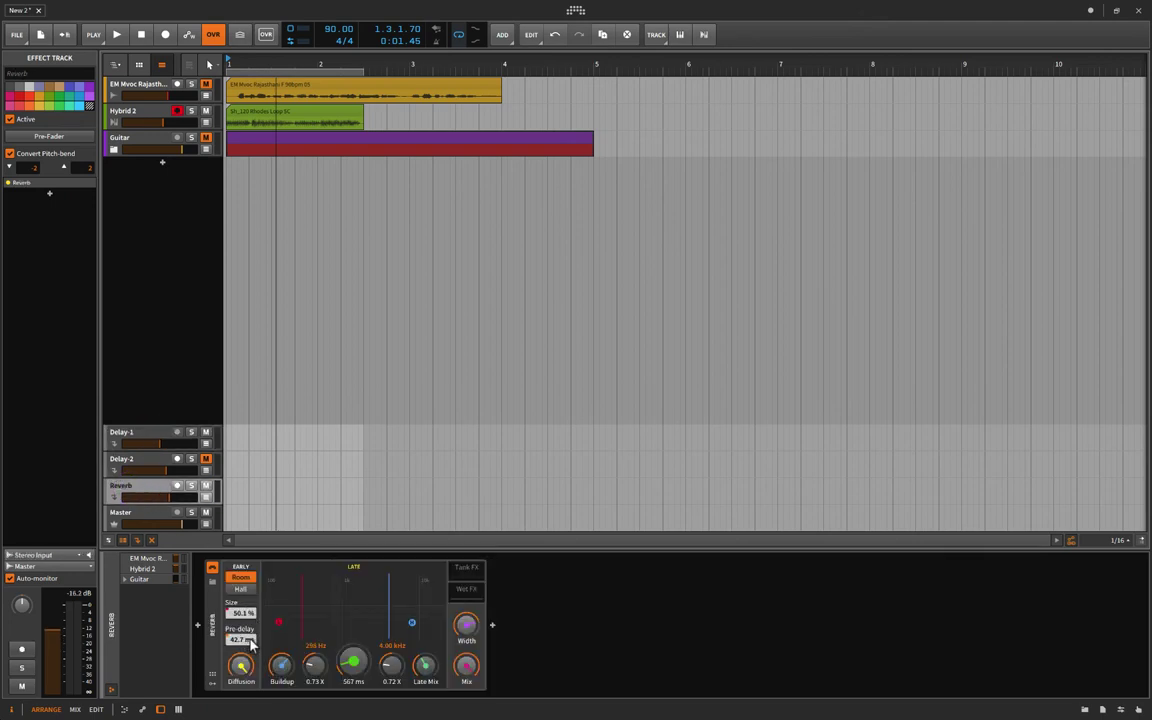
pyautogui.click(153, 433)
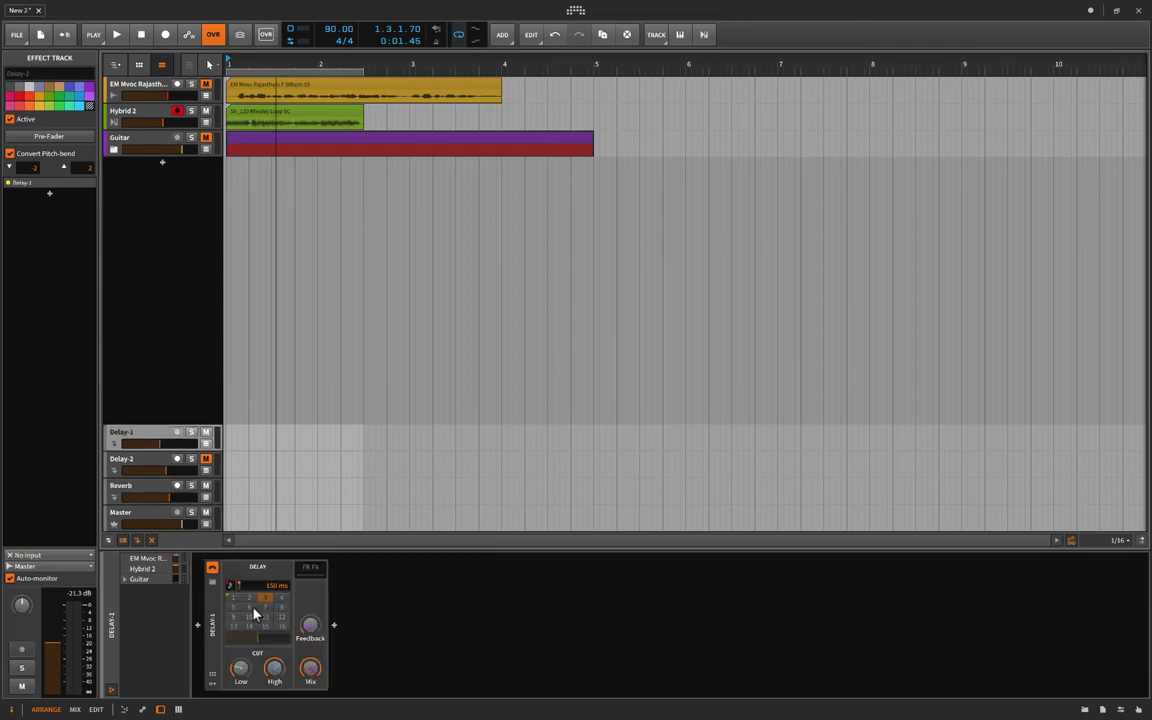
pyautogui.click(140, 489)
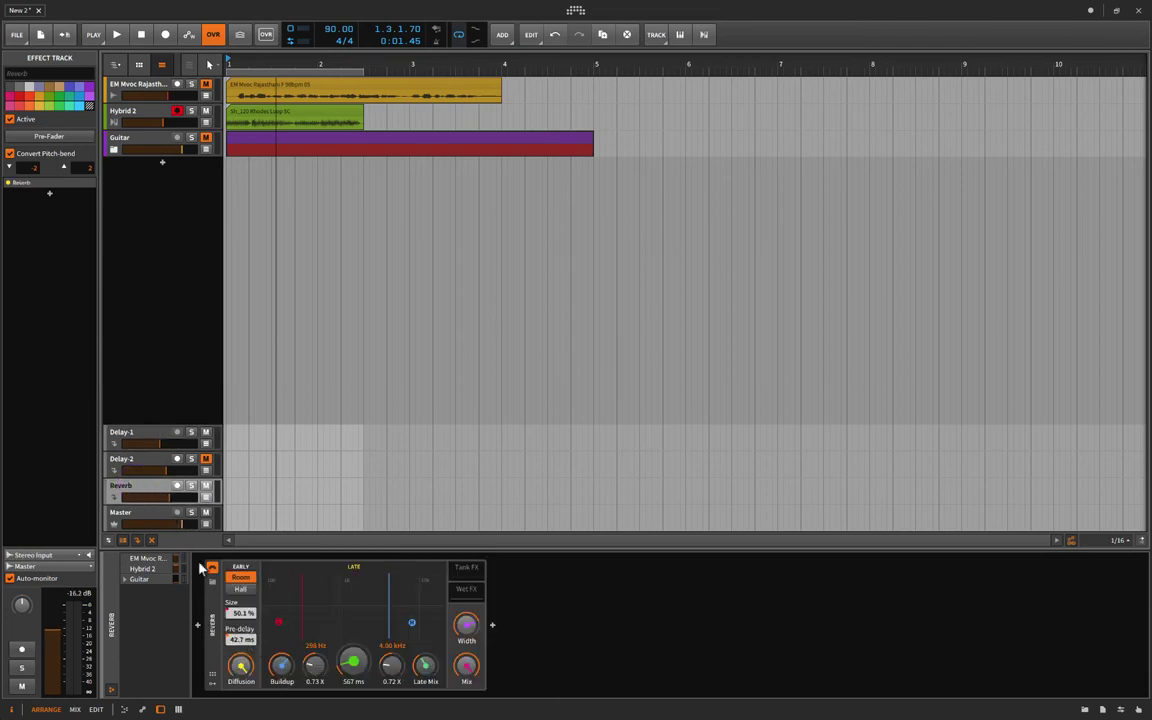
pyautogui.click(150, 466)
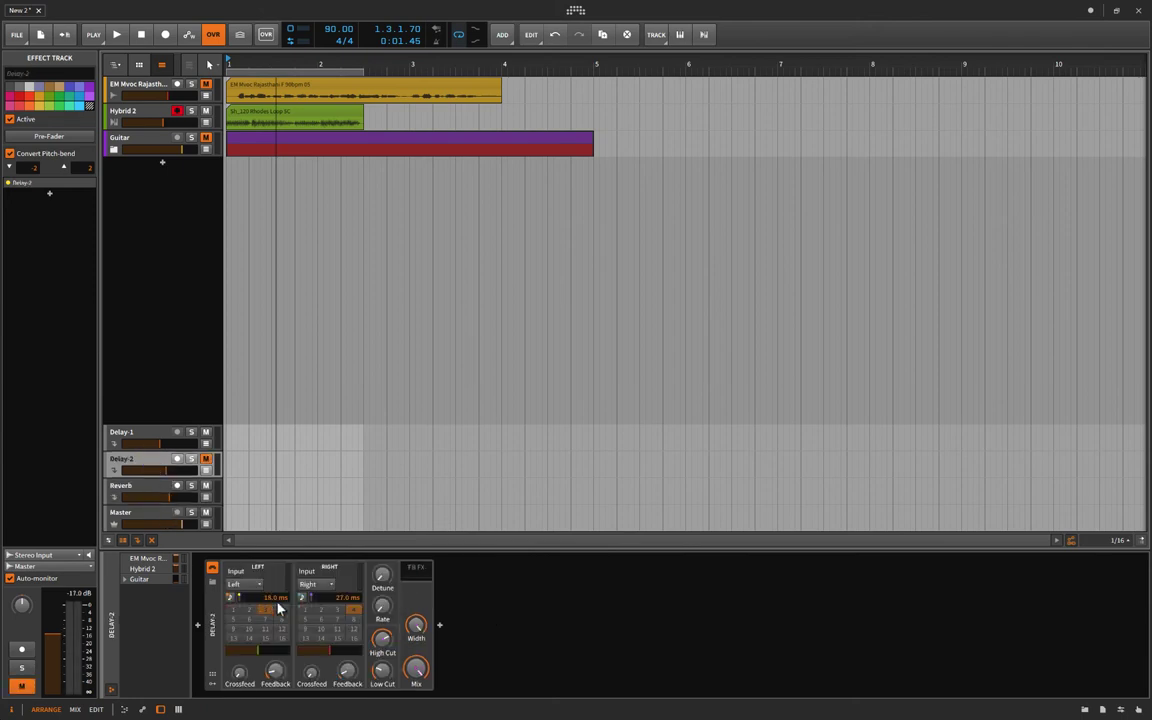
pyautogui.click(163, 491)
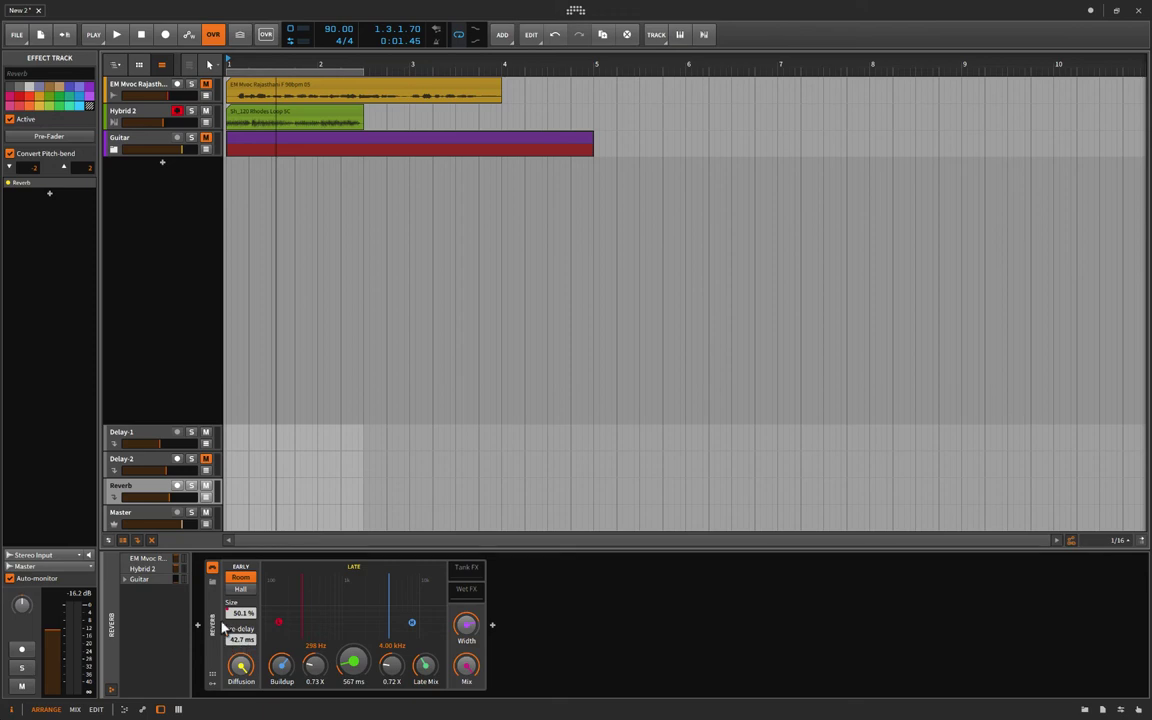
pyautogui.click(150, 438)
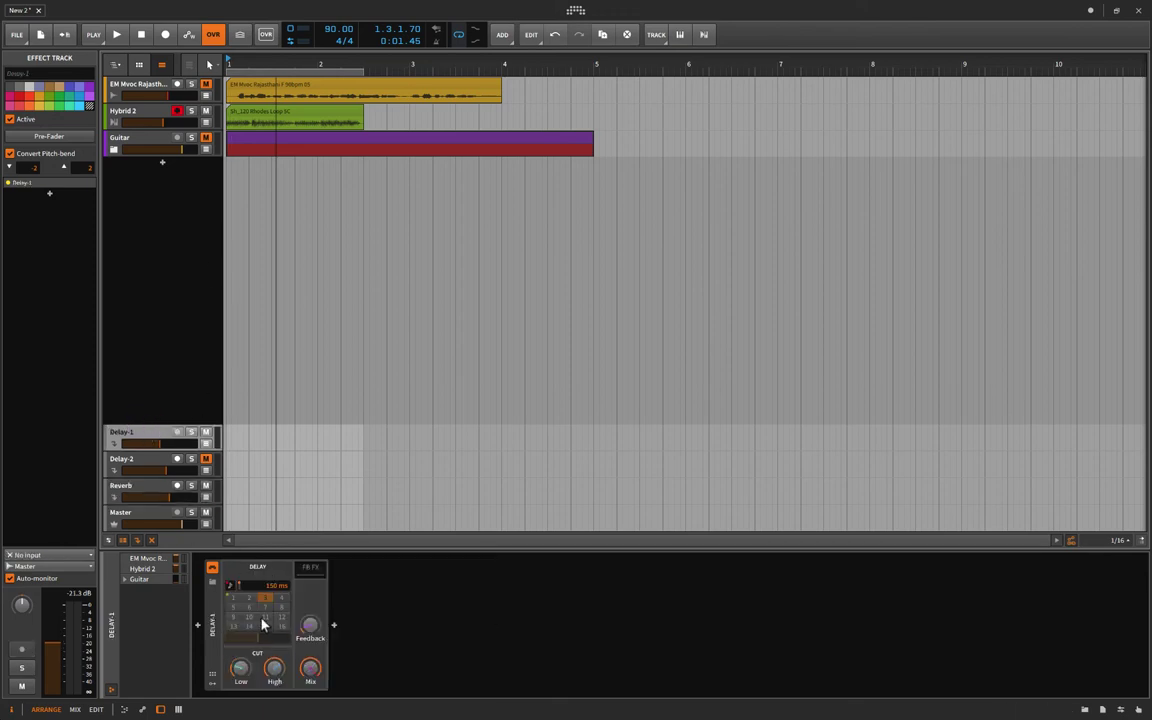
# Switch Delay-1's delay time back to tempo sync and view its feedback effects slot.
pyautogui.click(230, 587)
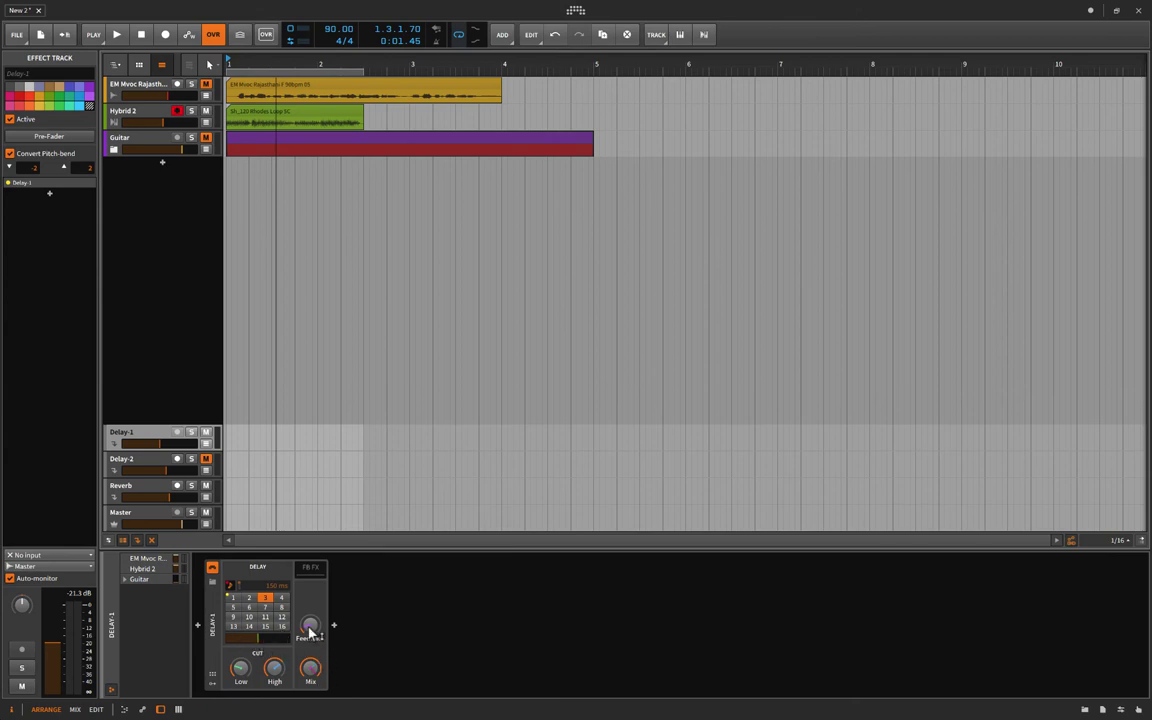
pyautogui.click(311, 568)
# Unfold and unmute the Guitar group, and shorten the Audio 1 and Audio 2 clips to end at bar 4.
pyautogui.click(106, 140)
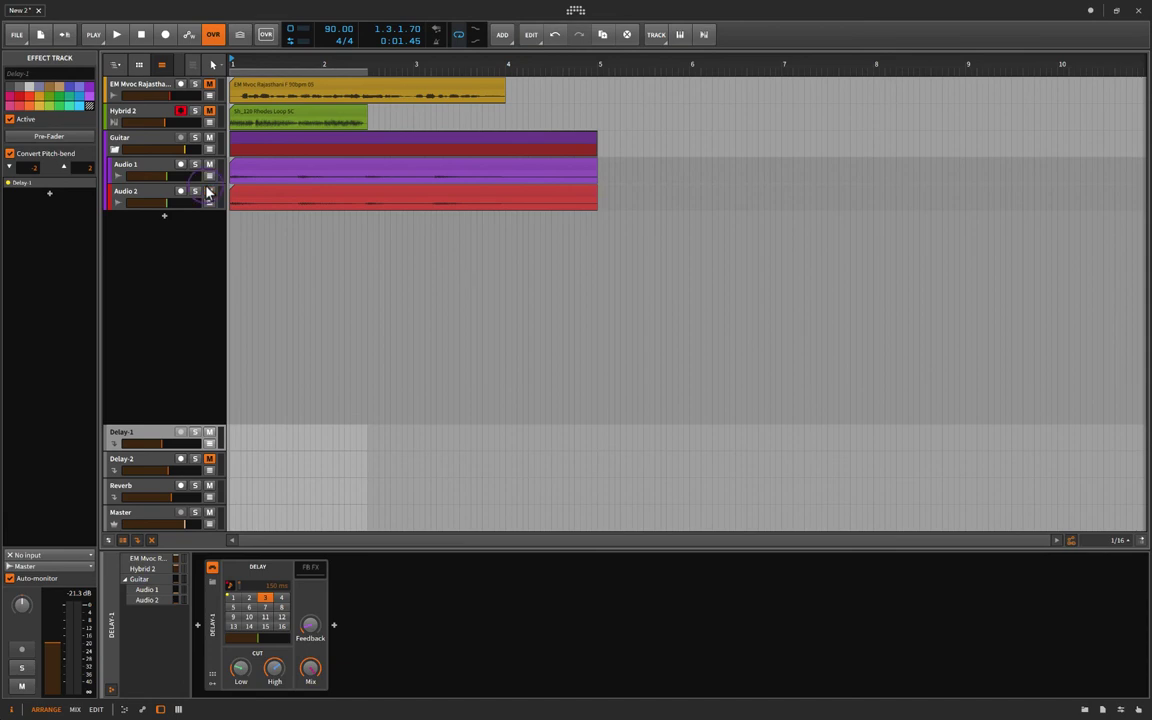
pyautogui.click(576, 167)
pyautogui.keyDown('shift'); pyautogui.click(572, 200); pyautogui.keyUp('shift')
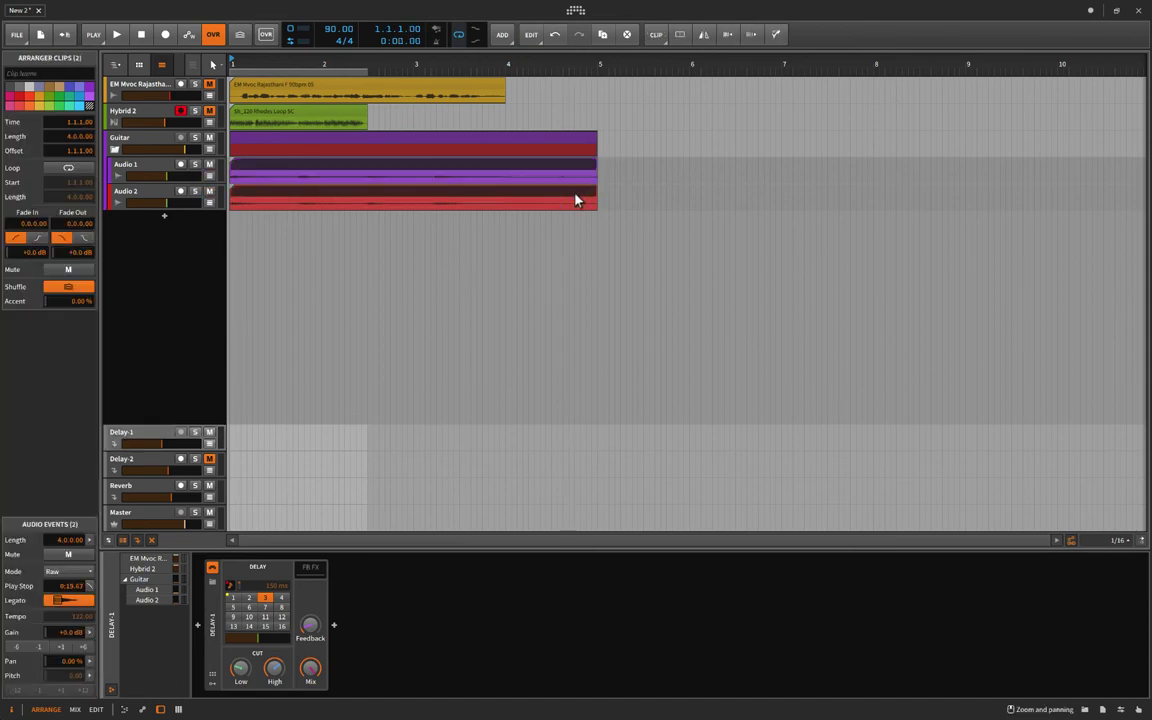
pyautogui.moveTo(595, 199); pyautogui.dragTo(505, 199)
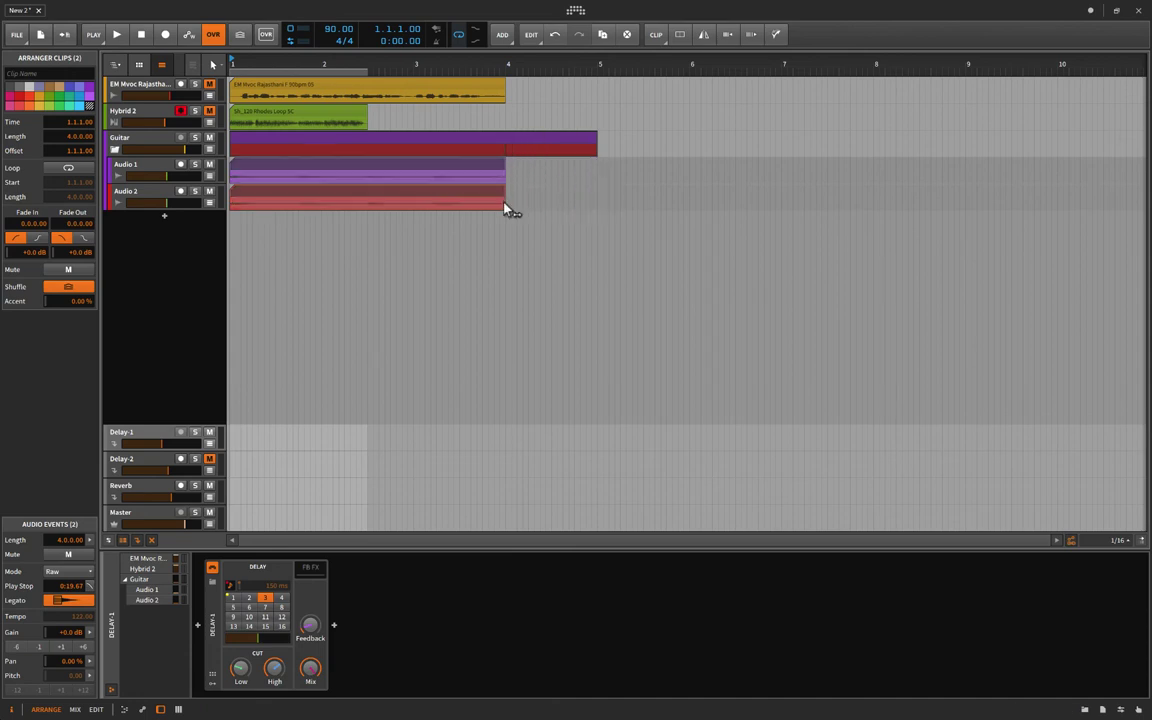
# Mute Delay-1 and Reverb, extend the loop to bar 4, and audition the dry guitar parts.
pyautogui.click(209, 432)
pyautogui.click(209, 485)
pyautogui.click(230, 228)
pyautogui.press('space')
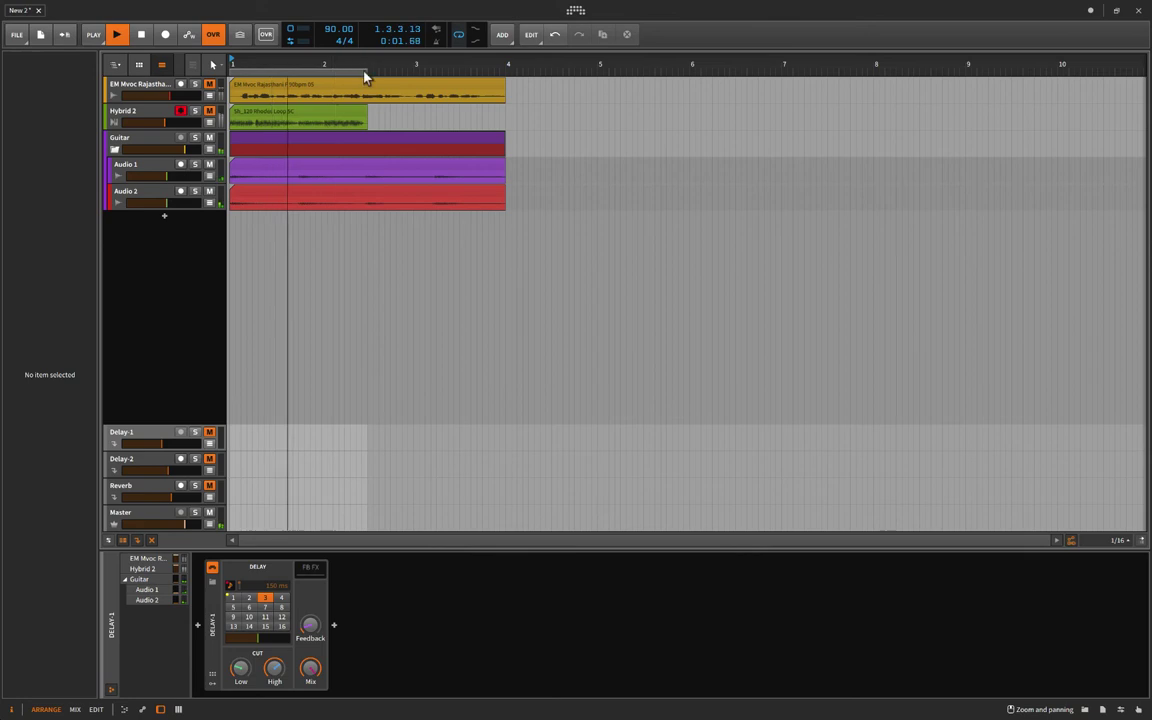
pyautogui.click(373, 174)
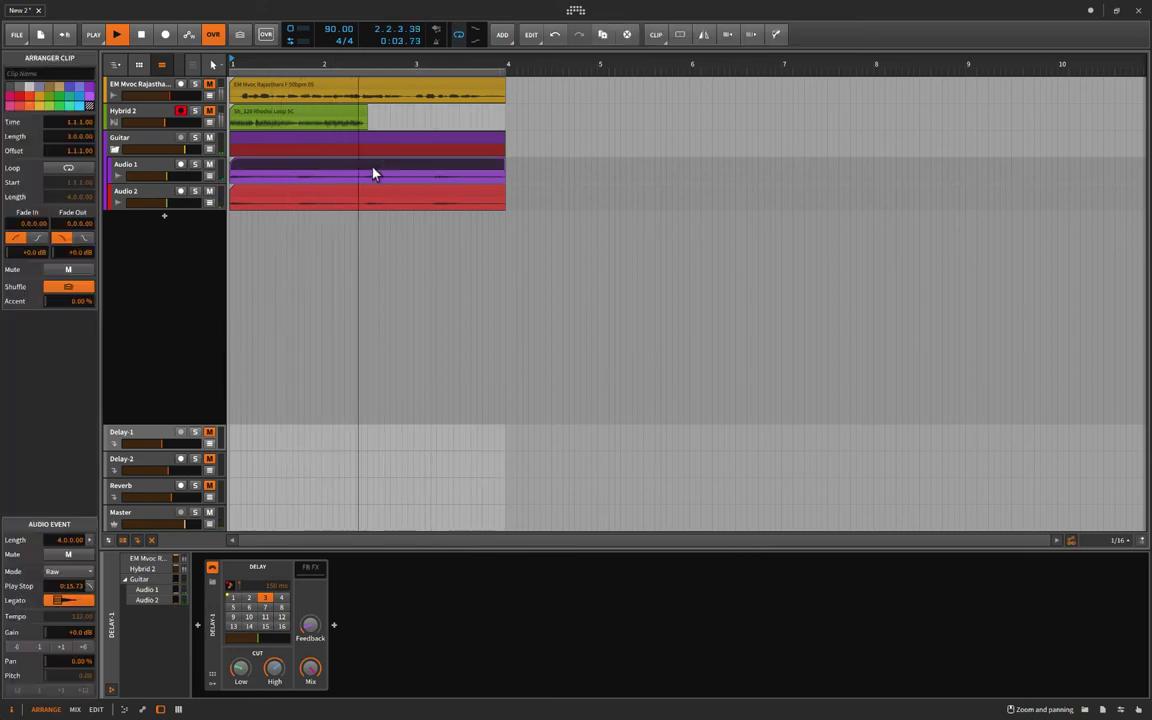
pyautogui.click(229, 234)
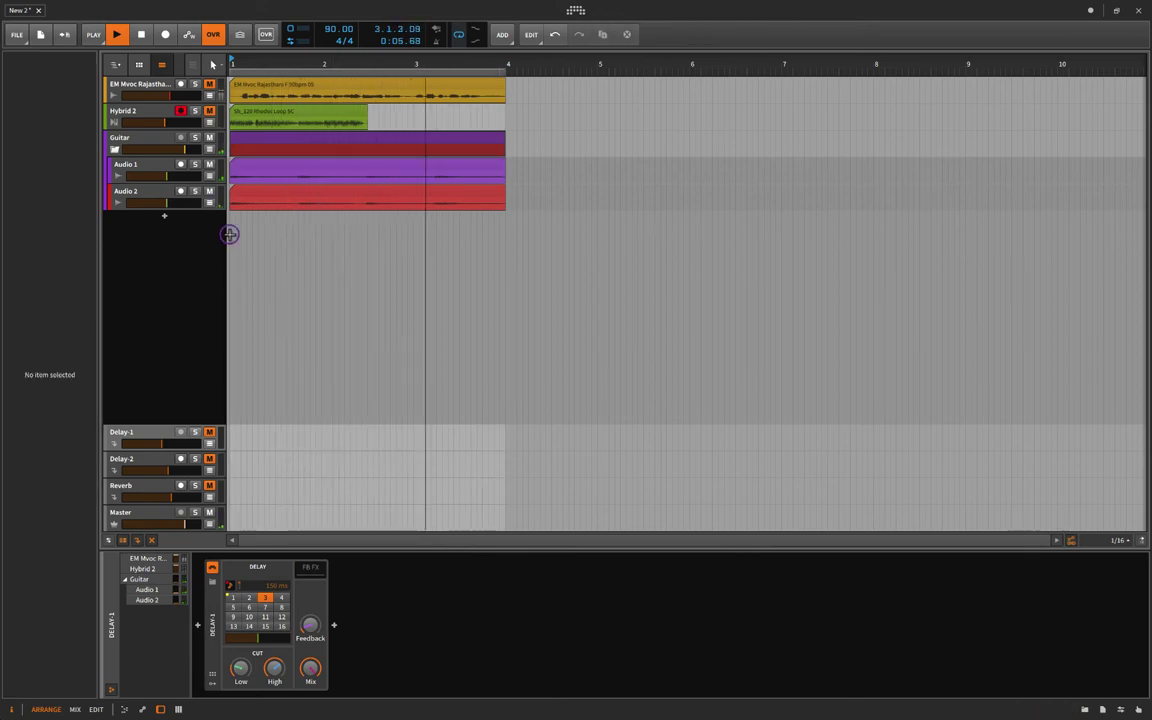
pyautogui.press('space')
pyautogui.click(128, 168)
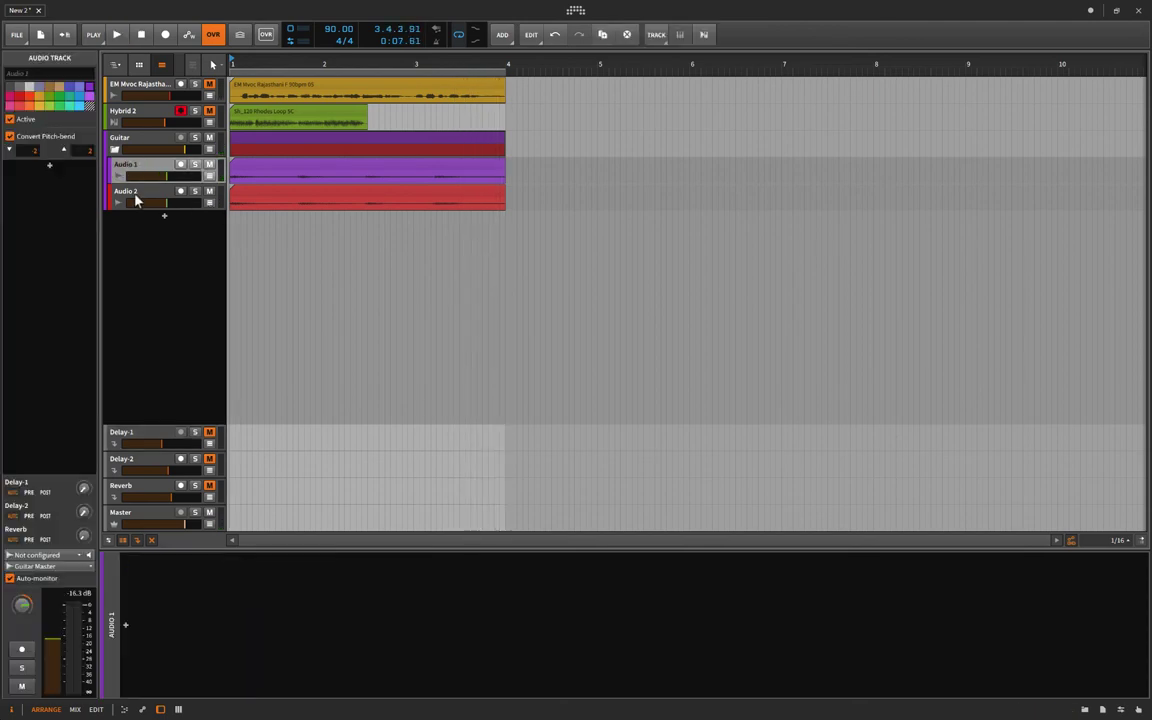
pyautogui.click(132, 193)
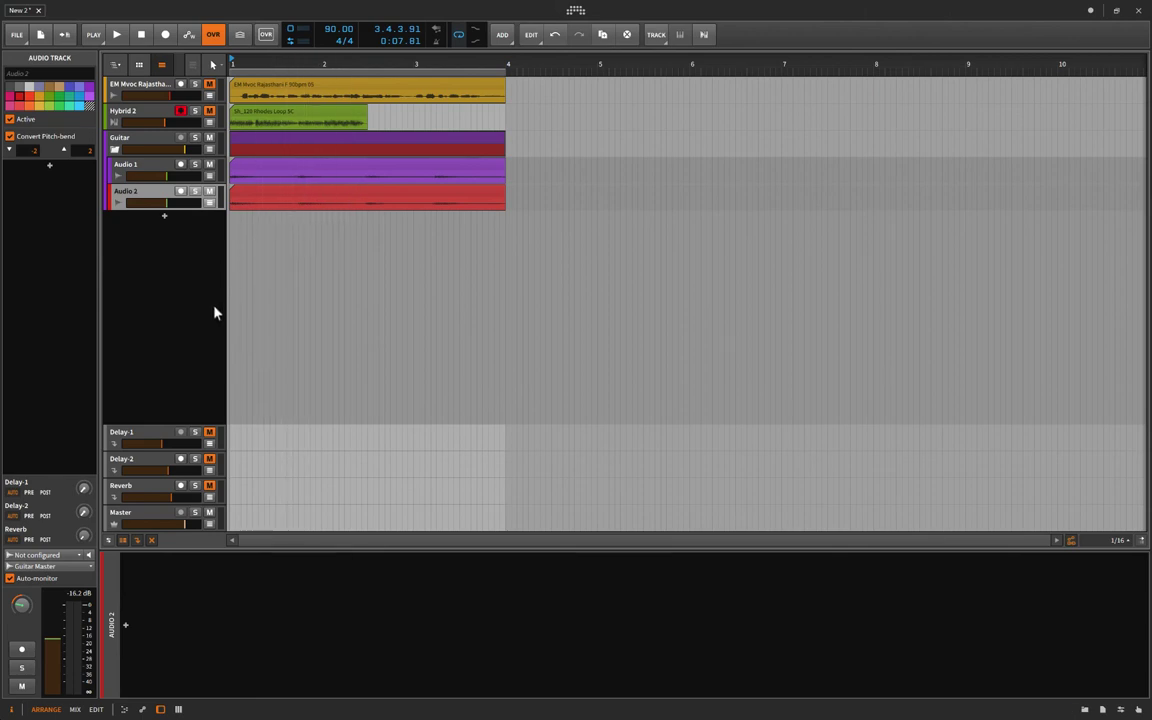
pyautogui.click(142, 170)
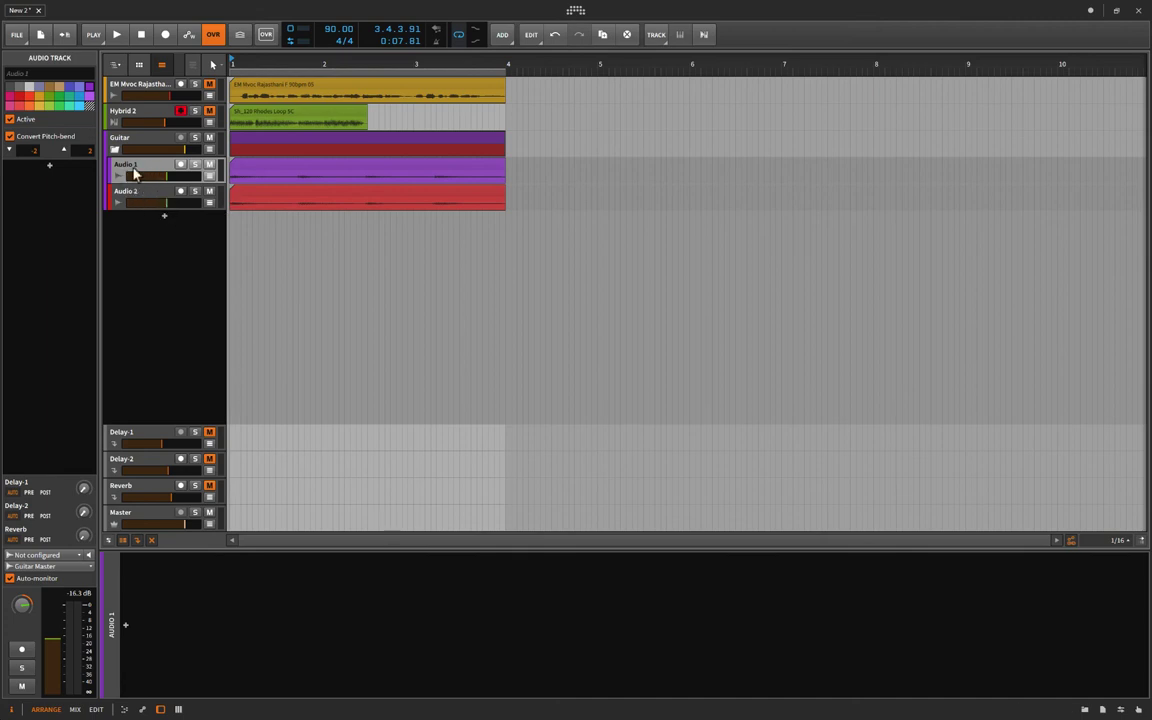
# Add an effect track with Bitwig's Chorus device and mute it.
pyautogui.rightClick(167, 375)
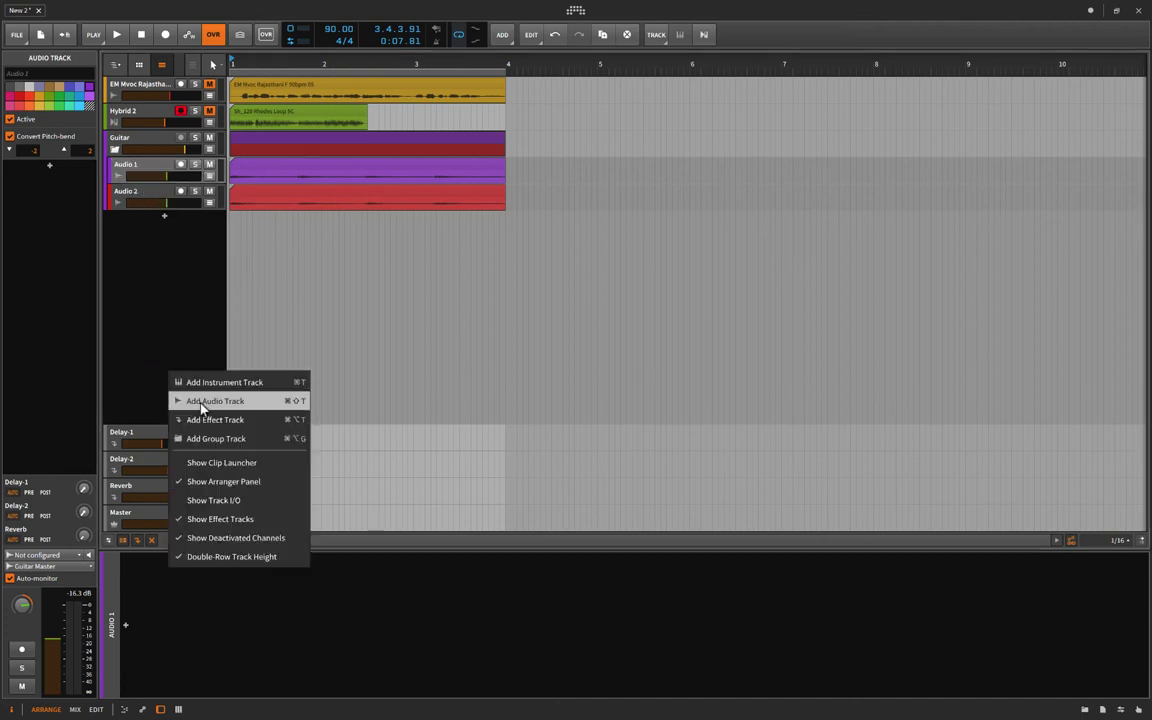
pyautogui.click(192, 417)
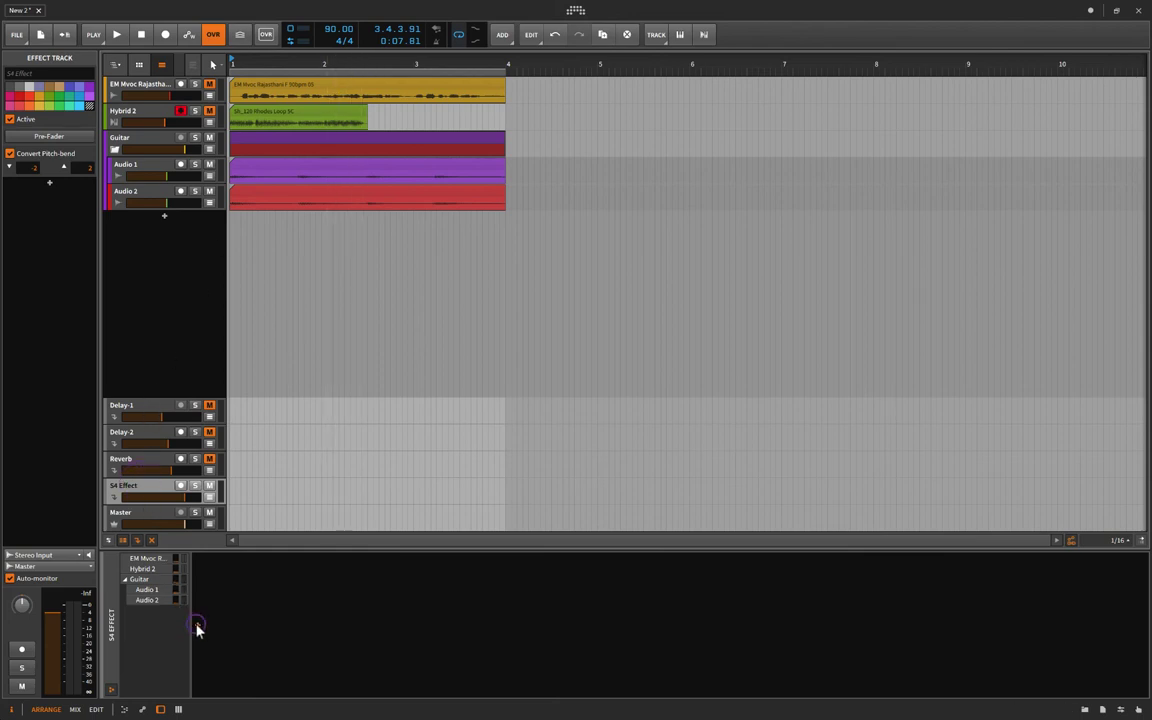
pyautogui.click(197, 625)
pyautogui.click(381, 195)
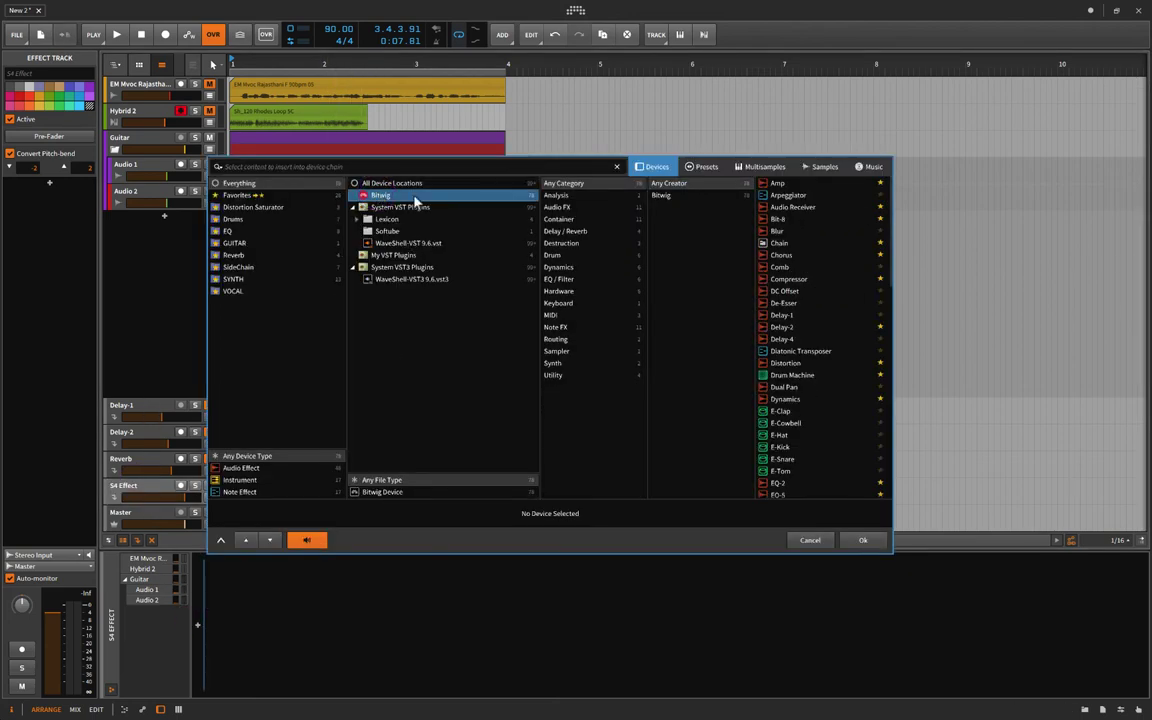
pyautogui.click(781, 255)
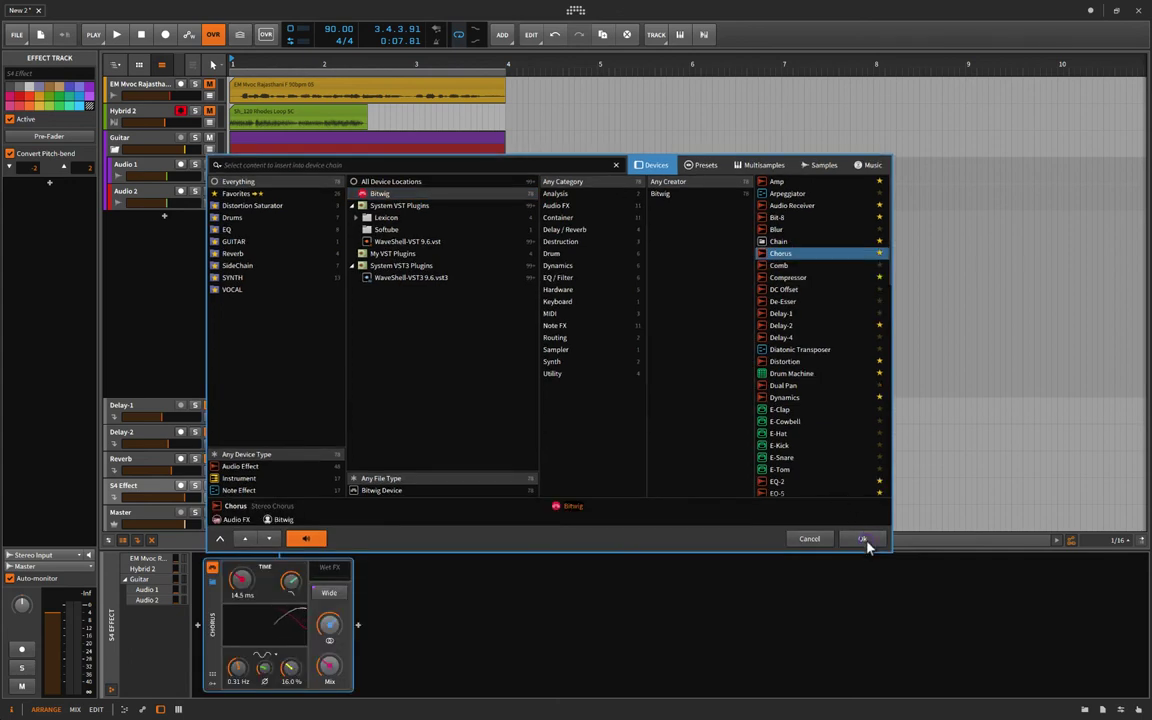
pyautogui.click(864, 541)
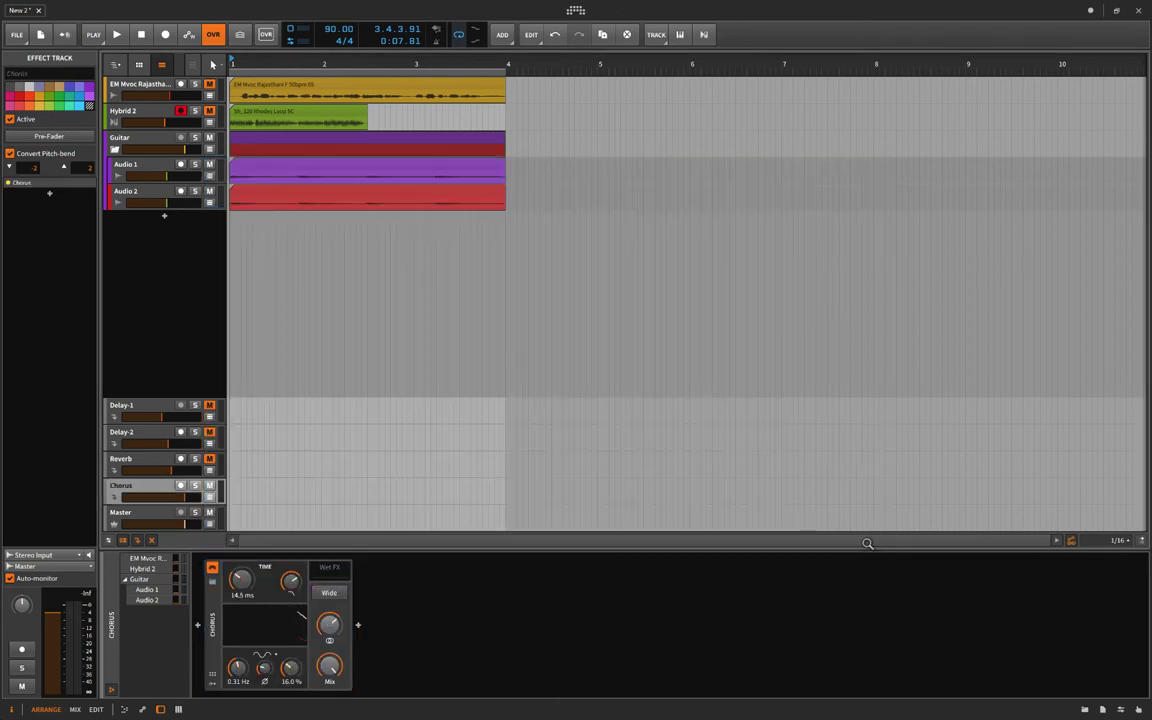
pyautogui.click(209, 486)
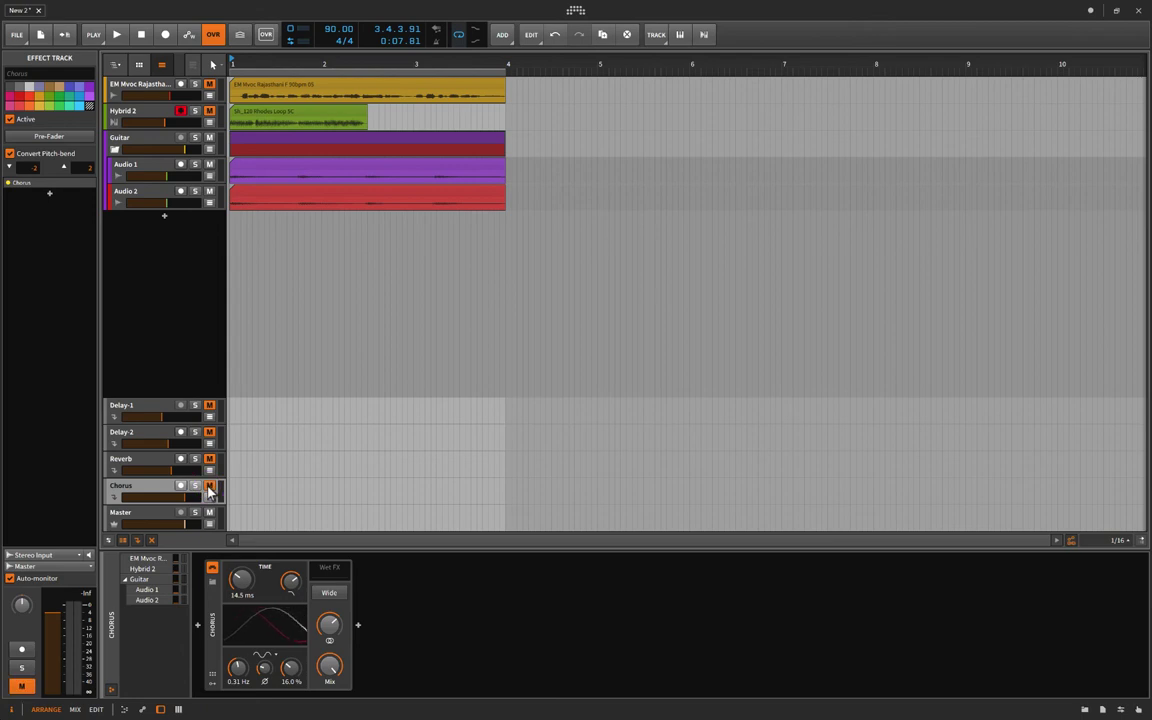
# Play the guitars without chorus, and examine the sends on the Guitar group, Audio 1 and Audio 2.
pyautogui.click(253, 272)
pyautogui.press('space')
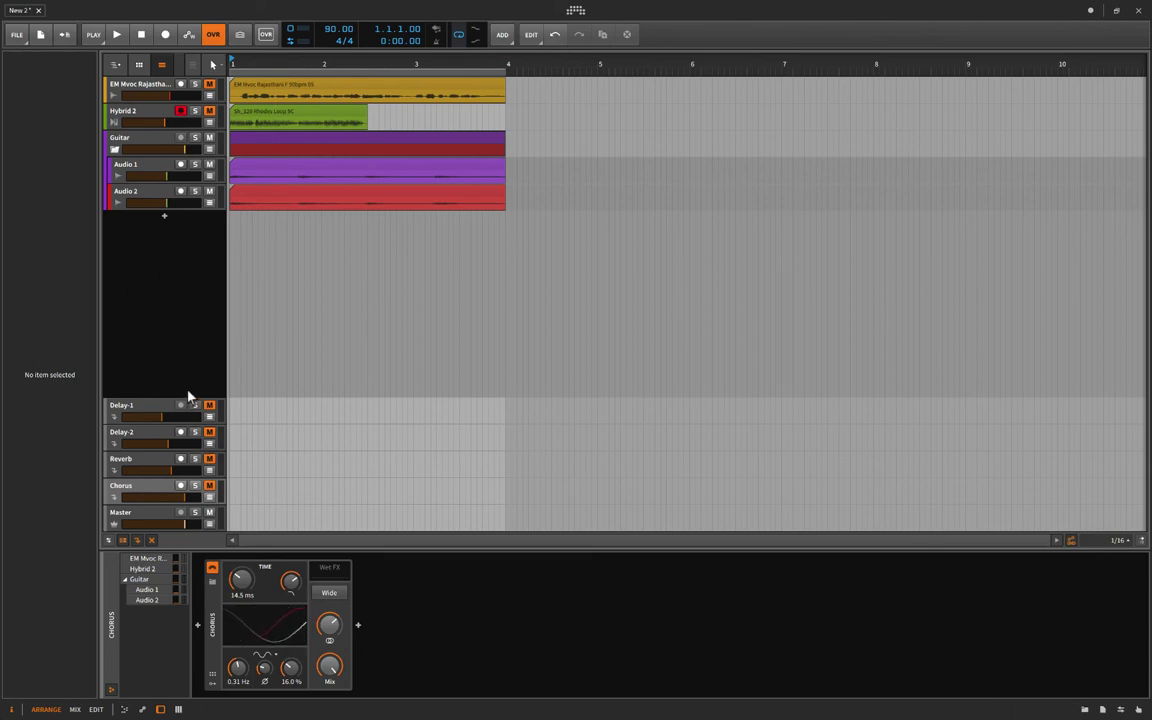
pyautogui.click(124, 151)
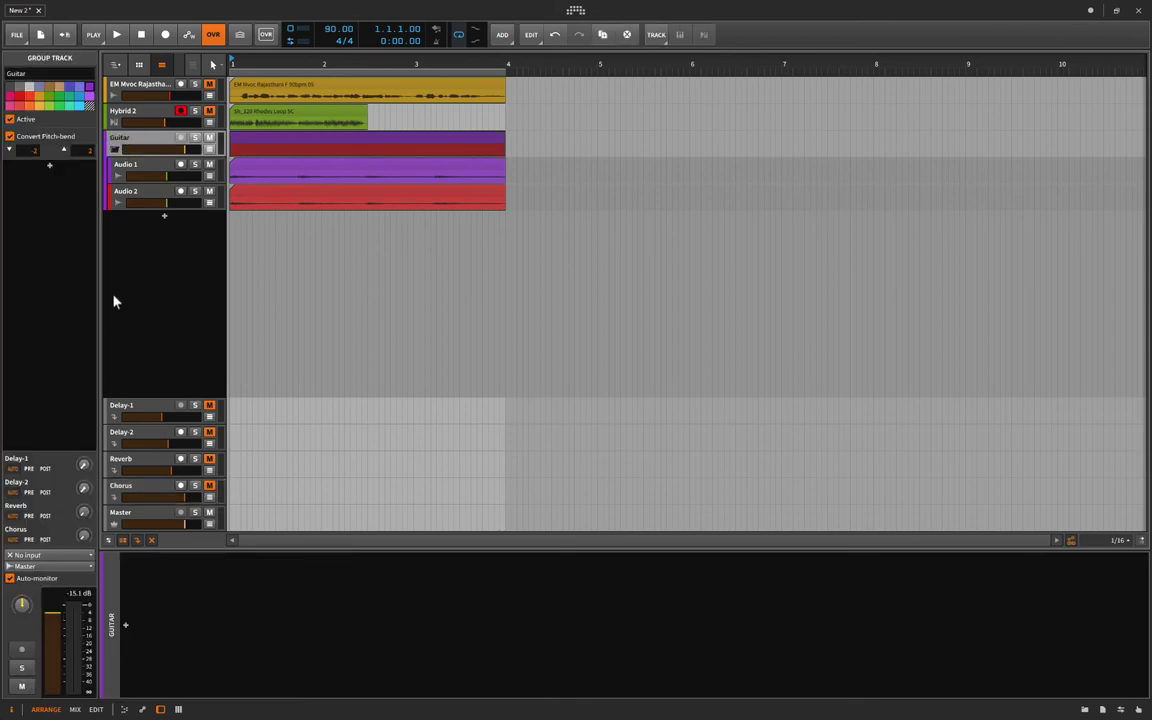
pyautogui.click(142, 172)
pyautogui.click(144, 190)
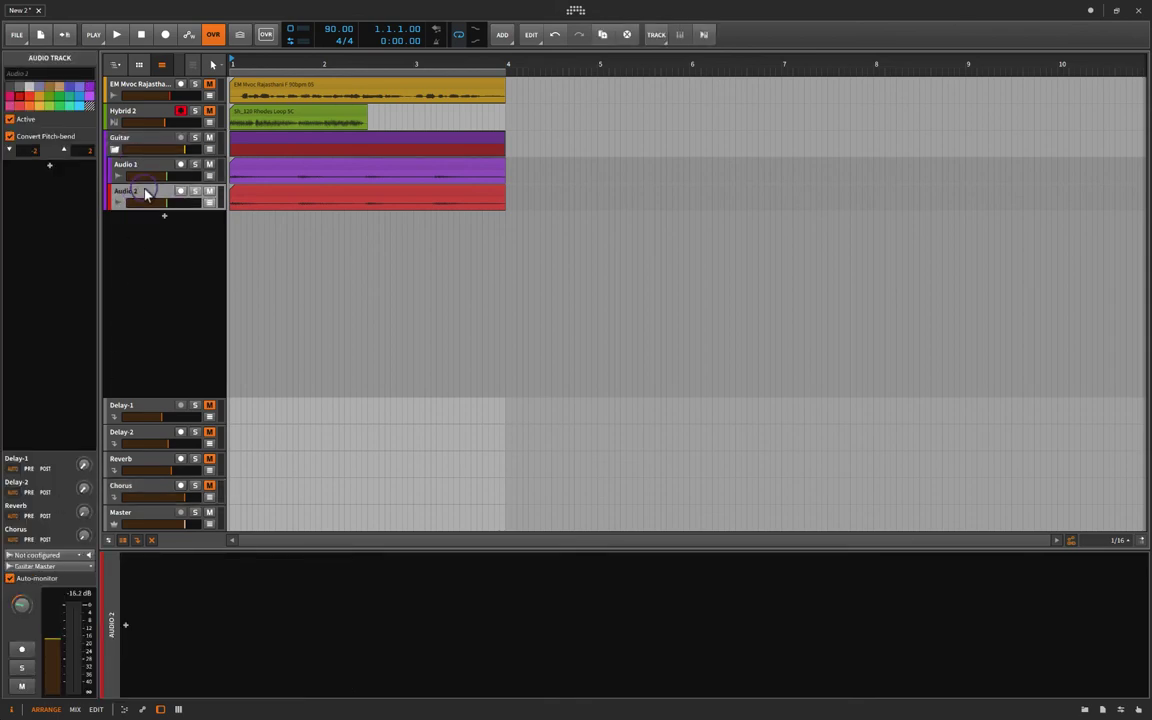
pyautogui.click(145, 166)
pyautogui.click(145, 148)
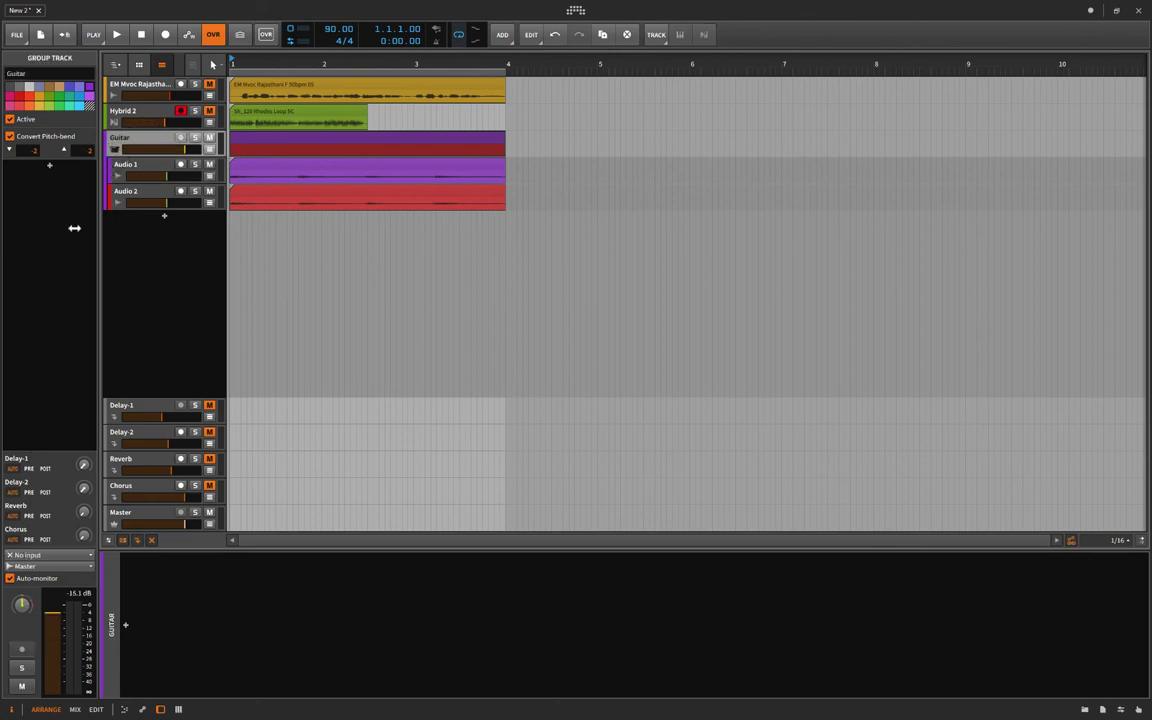
pyautogui.click(135, 168)
pyautogui.click(152, 193)
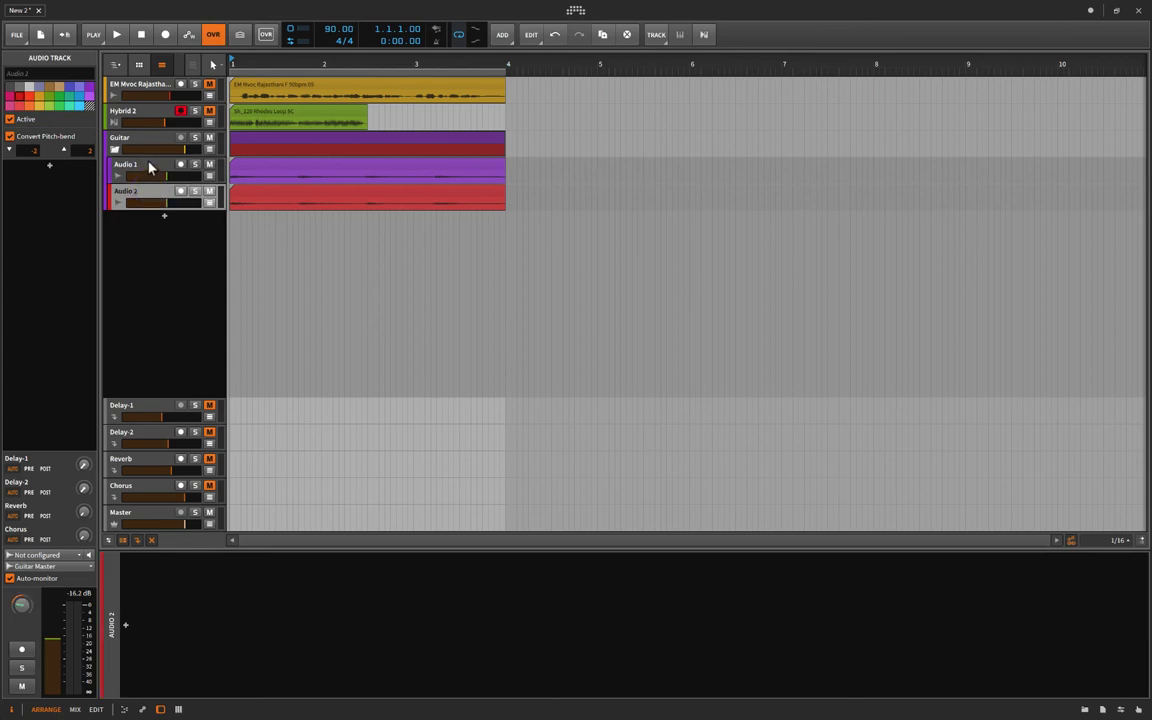
# Turn the Delay-1, Delay-2, Reverb and Chorus sends fully up on both Audio 1 and Audio 2.
pyautogui.click(149, 167)
pyautogui.moveTo(85, 463)
pyautogui.mouseDown()
pyautogui.moveTo(85, 445)
pyautogui.moveTo(84, 470)
pyautogui.mouseUp()
pyautogui.moveTo(84, 518); pyautogui.dragTo(84, 470)
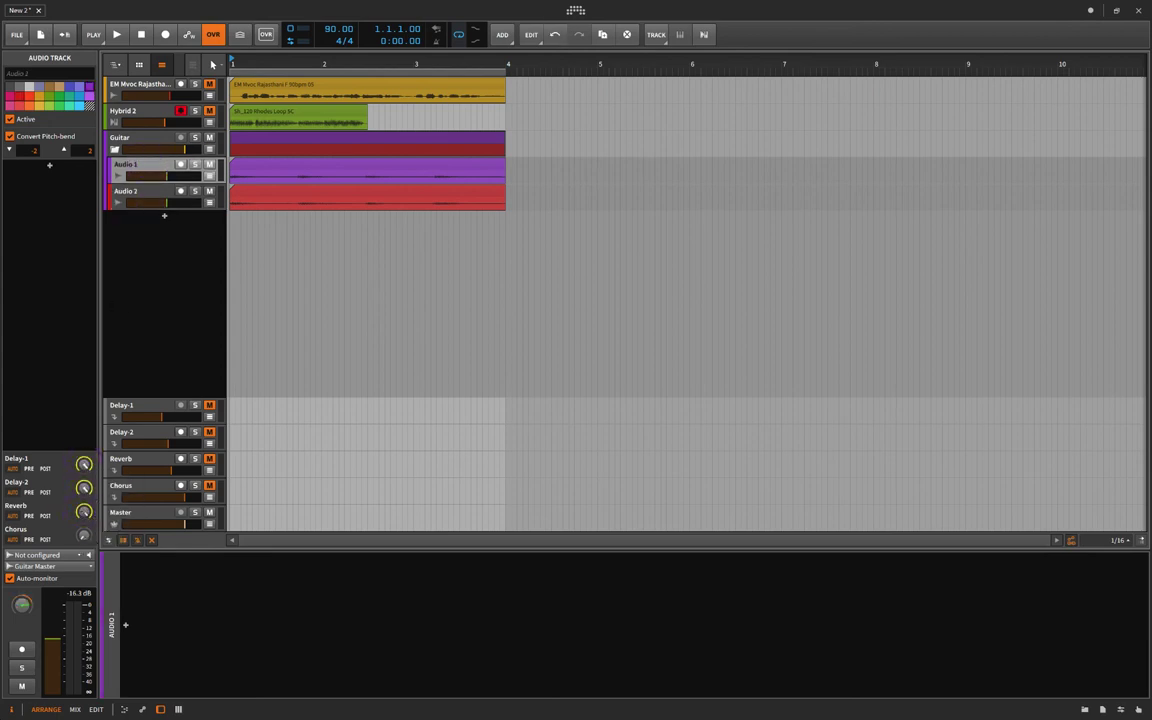
pyautogui.click(122, 196)
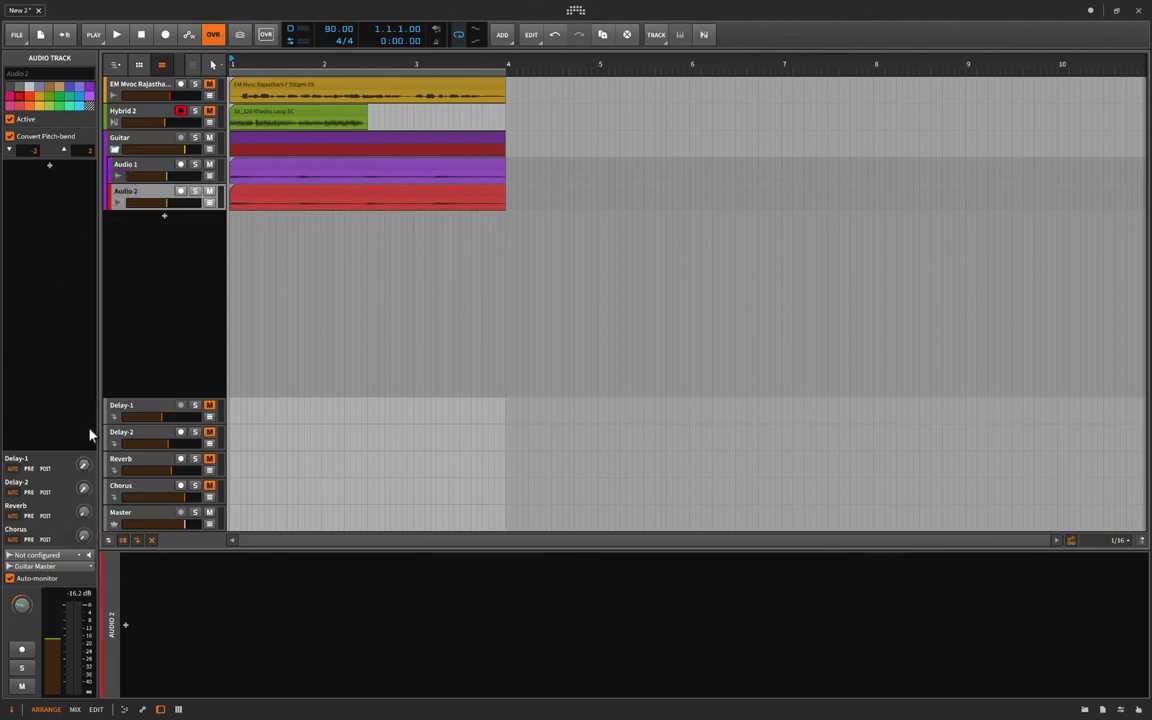
pyautogui.moveTo(84, 465); pyautogui.dragTo(84, 445)
pyautogui.moveTo(84, 490); pyautogui.dragTo(84, 543)
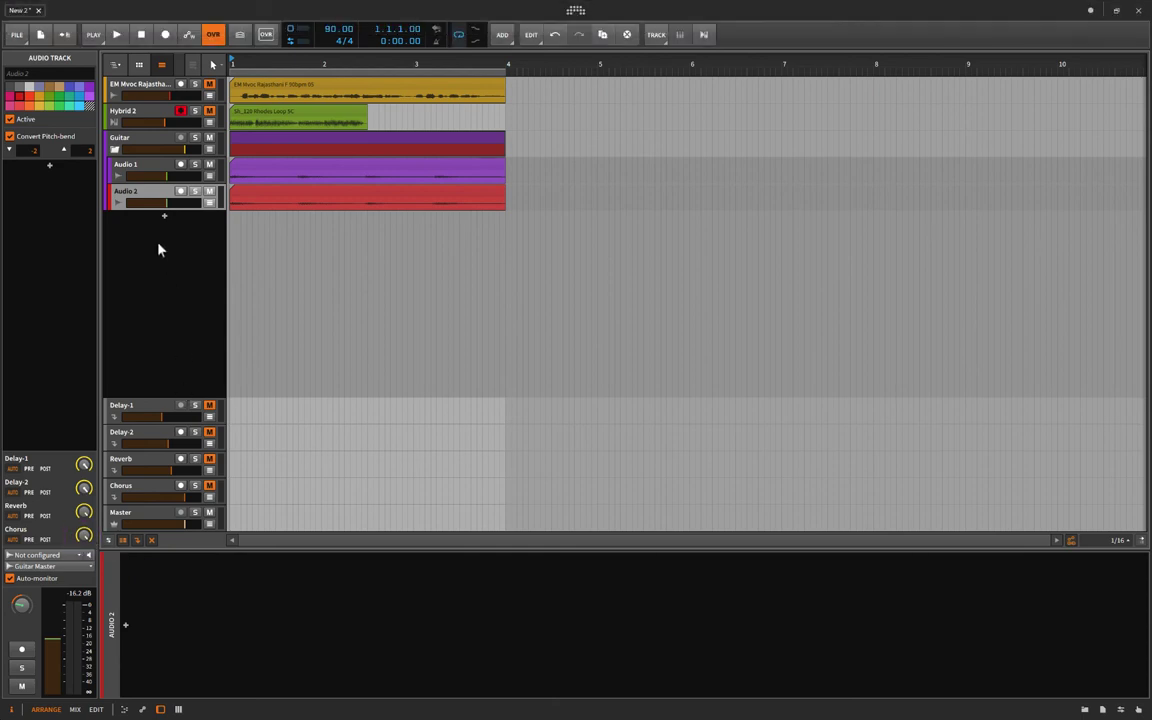
pyautogui.click(130, 168)
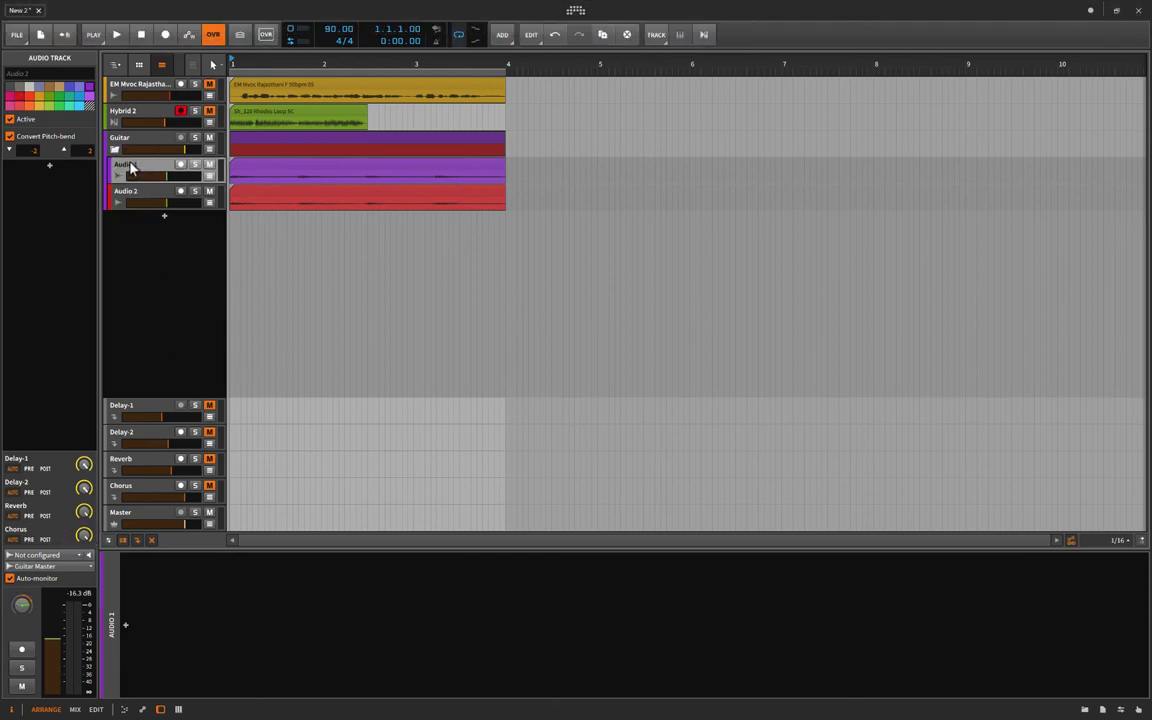
pyautogui.click(150, 204)
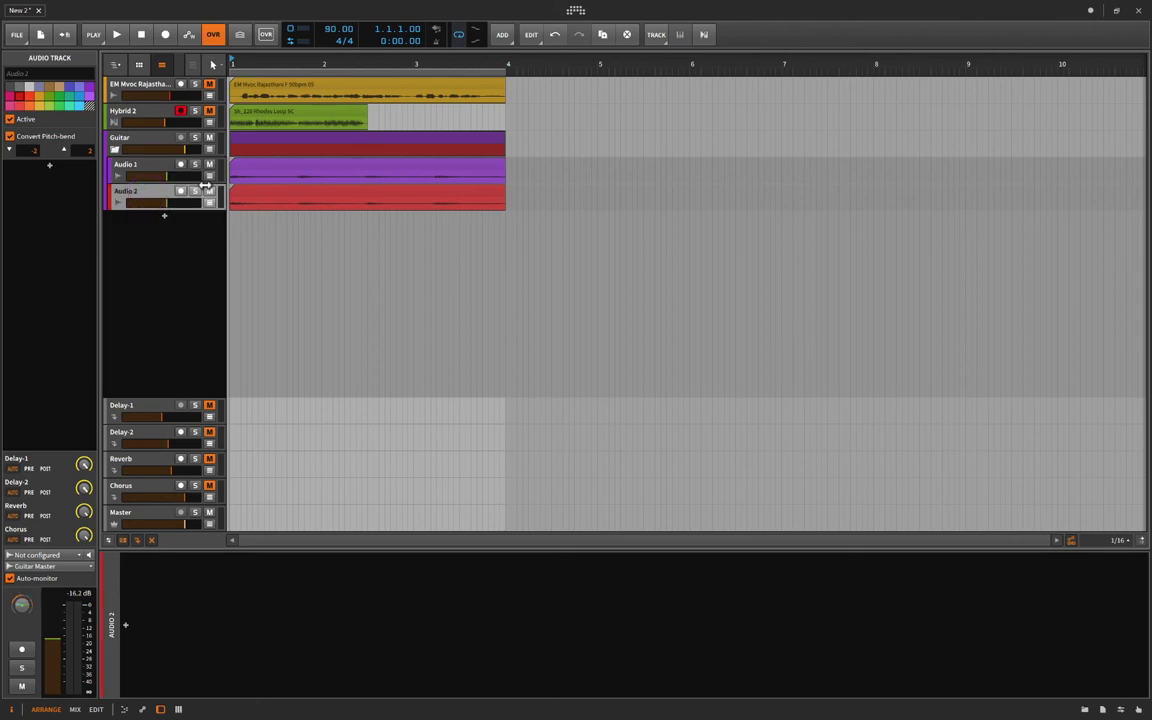
# Unmute the Chorus track and enable the device's Wide mode while playing the guitars.
pyautogui.click(157, 487)
pyautogui.press('space')
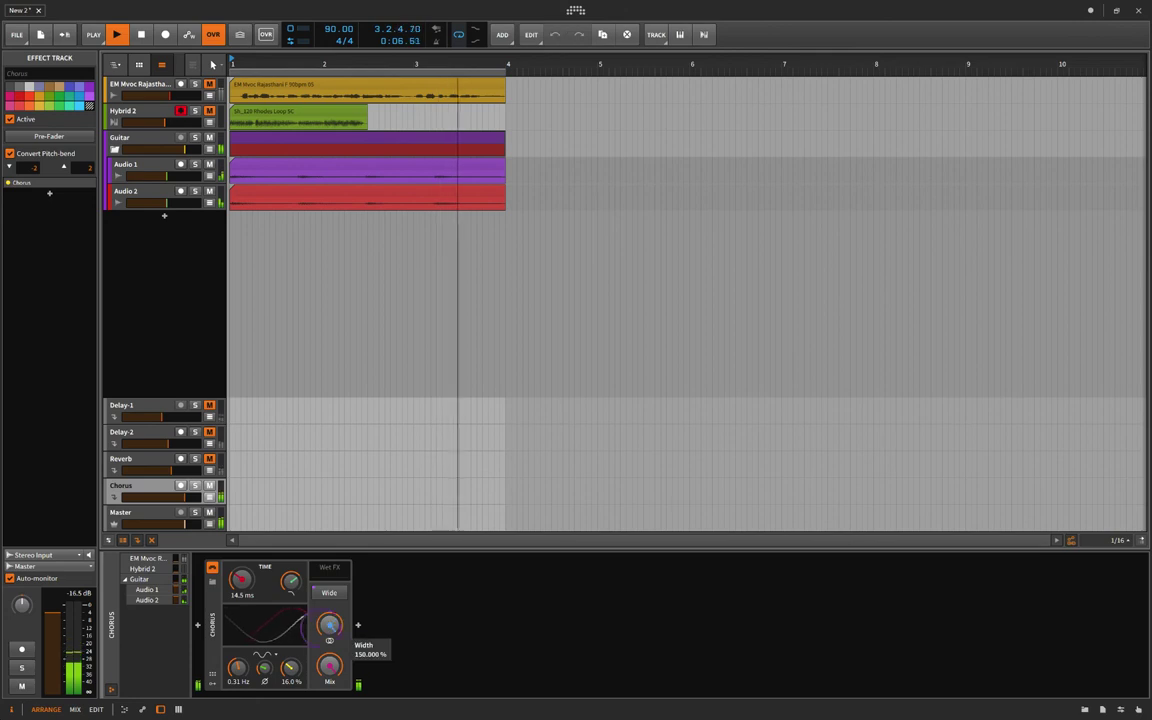
pyautogui.click(329, 593)
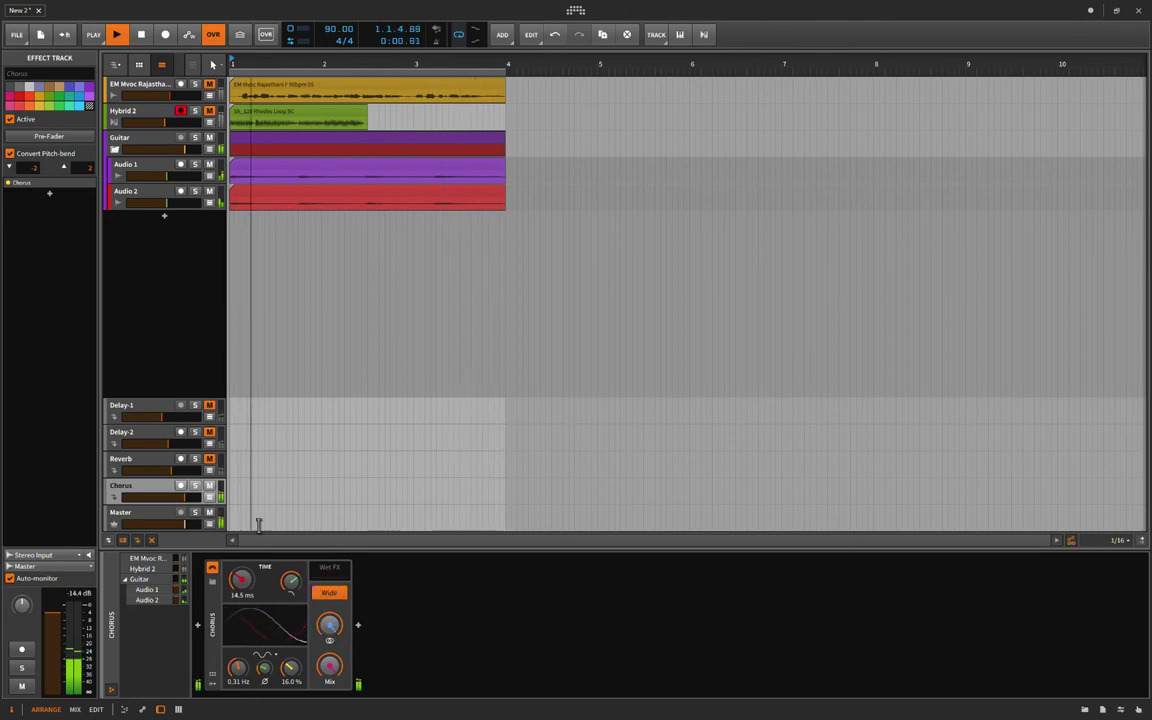
pyautogui.press('space')
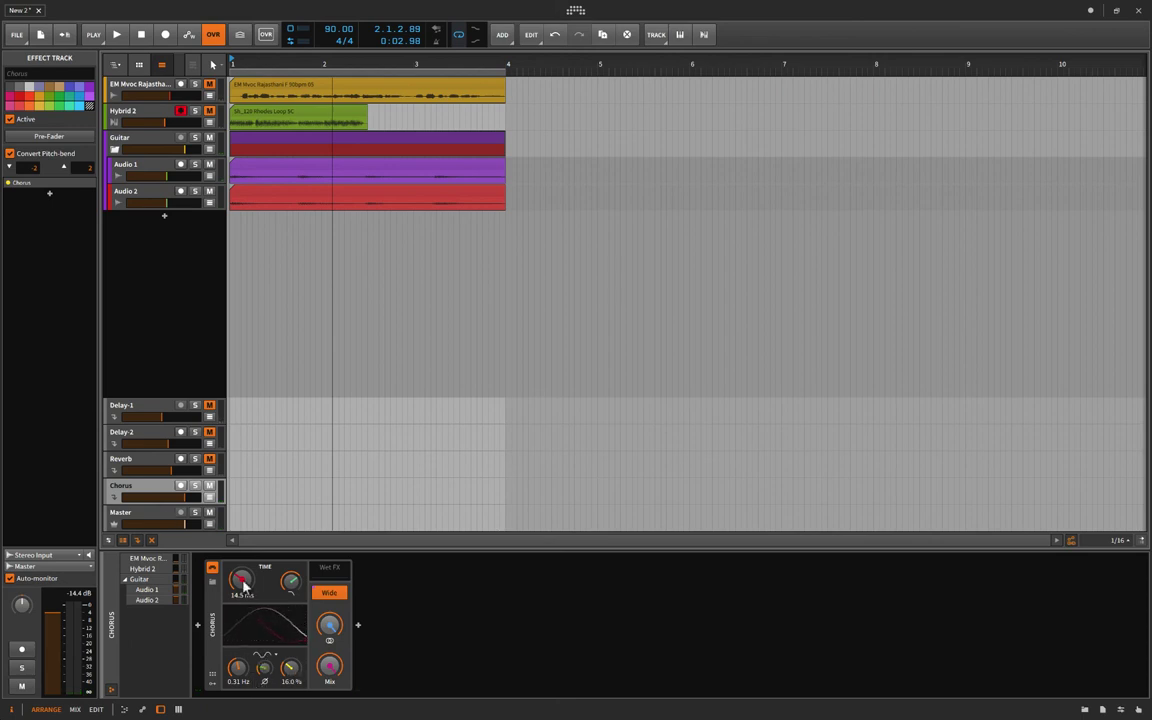
# Compare the guitars with and without Chorus by toggling that track's mute during playback.
pyautogui.press('space')
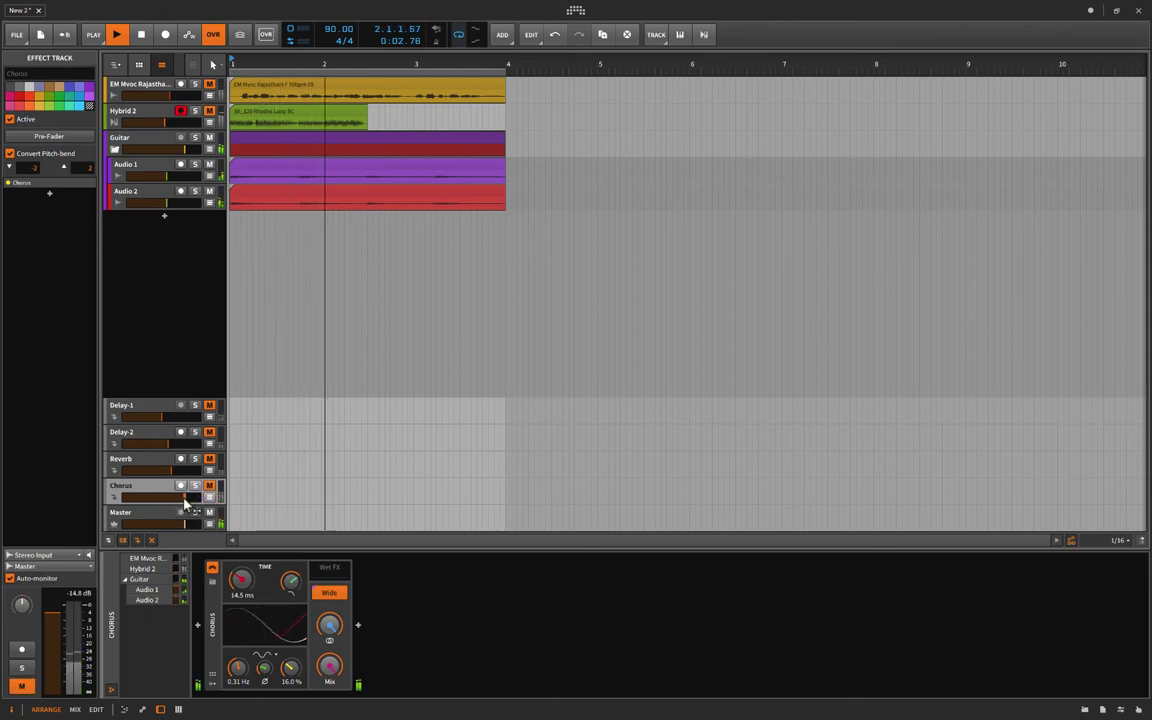
pyautogui.click(209, 486)
pyautogui.click(209, 486)
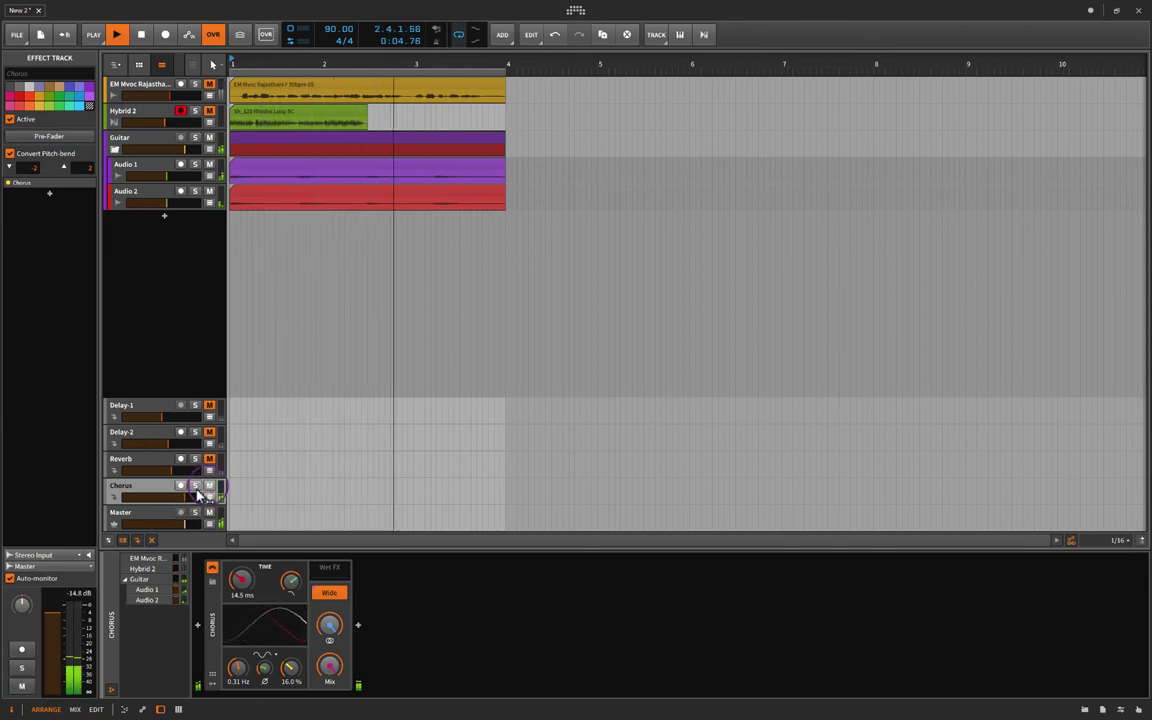
pyautogui.press('space')
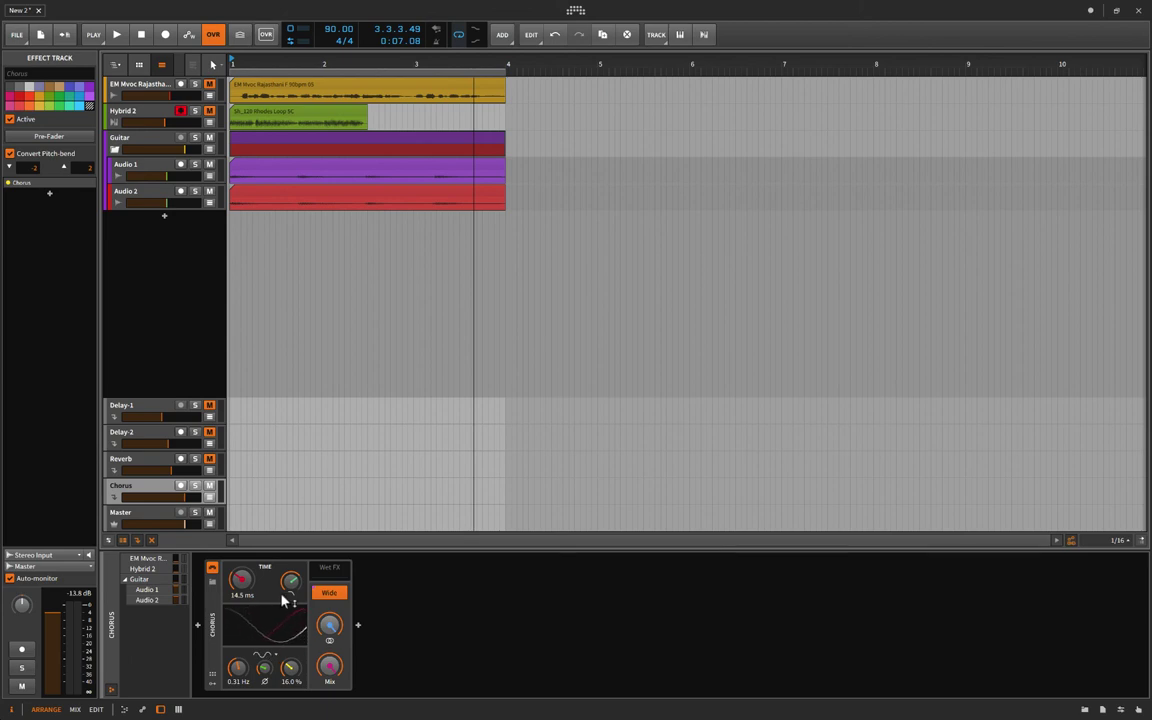
pyautogui.press('space')
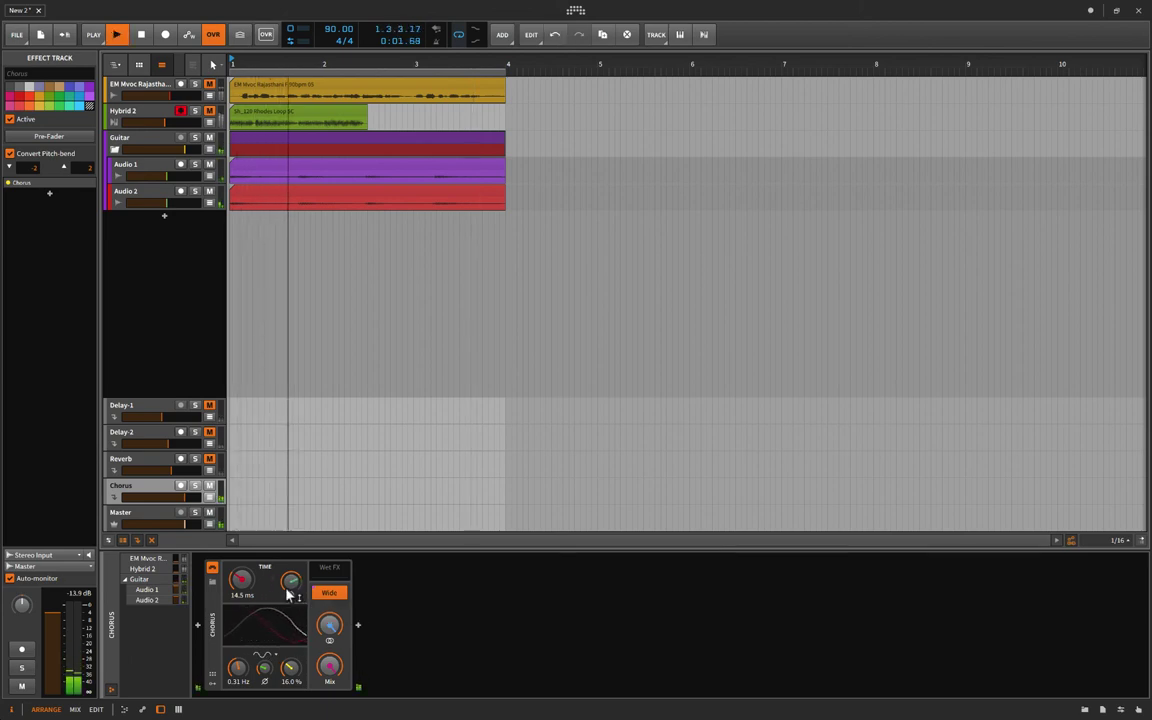
pyautogui.press('space')
# Unmute Delay-1 and switch its delay time from tempo sync to milliseconds.
pyautogui.click(158, 406)
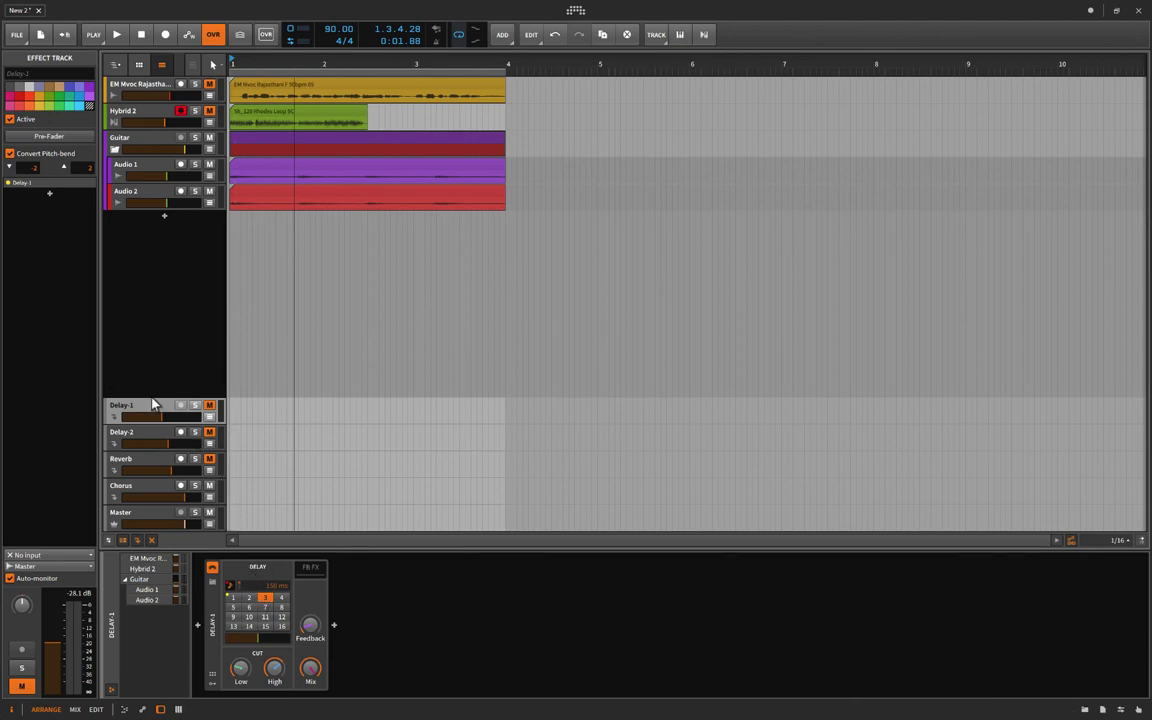
pyautogui.click(210, 407)
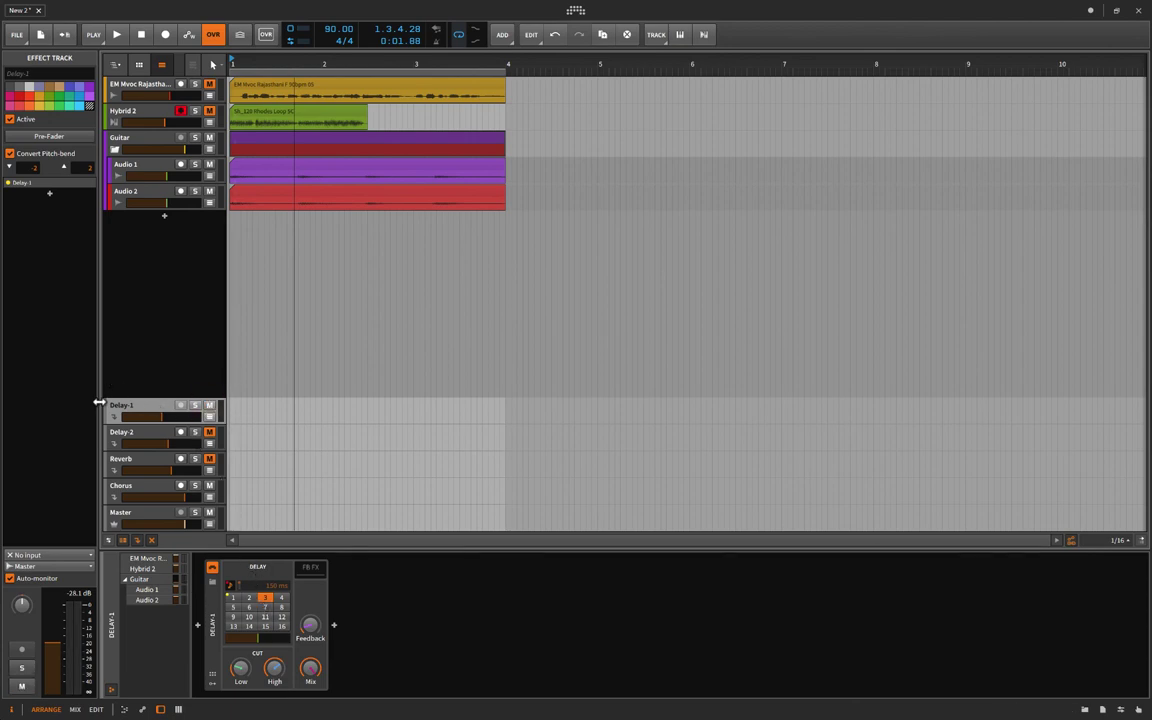
pyautogui.click(230, 586)
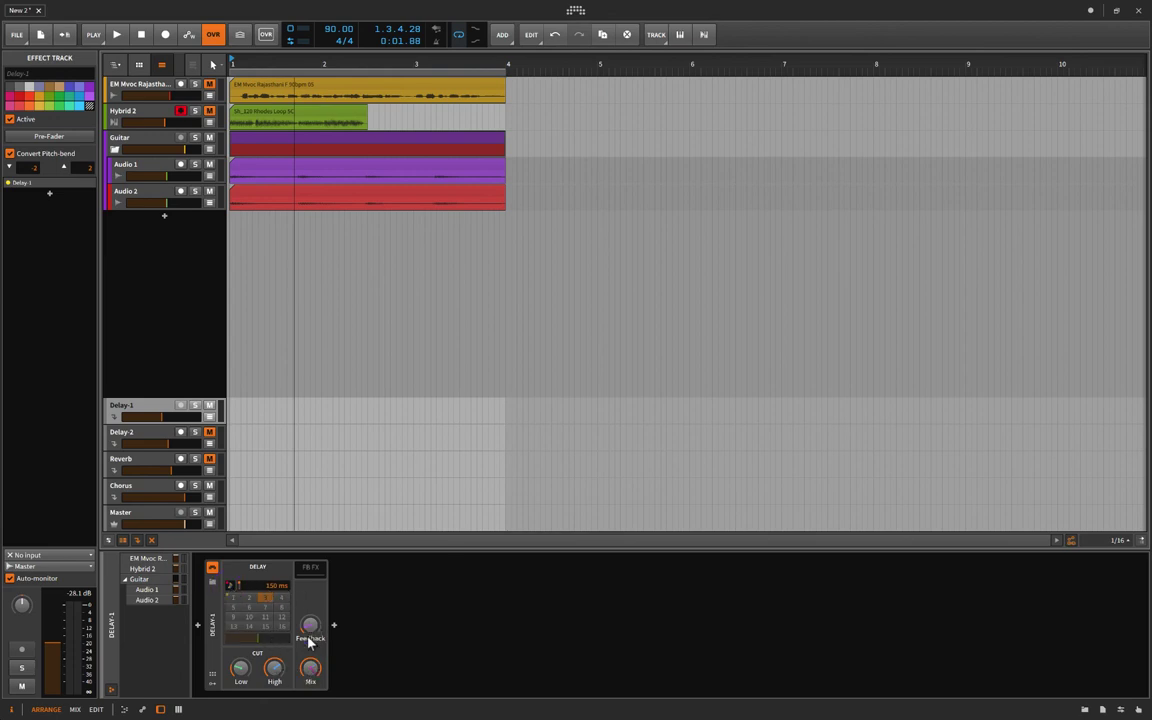
# Balance Delay-1's volume slightly higher against the playing guitars, toggling its mute to compare them with and without the delay.
pyautogui.press('space')
pyautogui.moveTo(162, 416)
pyautogui.mouseDown()
pyautogui.moveTo(190, 416)
pyautogui.moveTo(172, 416)
pyautogui.mouseUp()
pyautogui.click(209, 405)
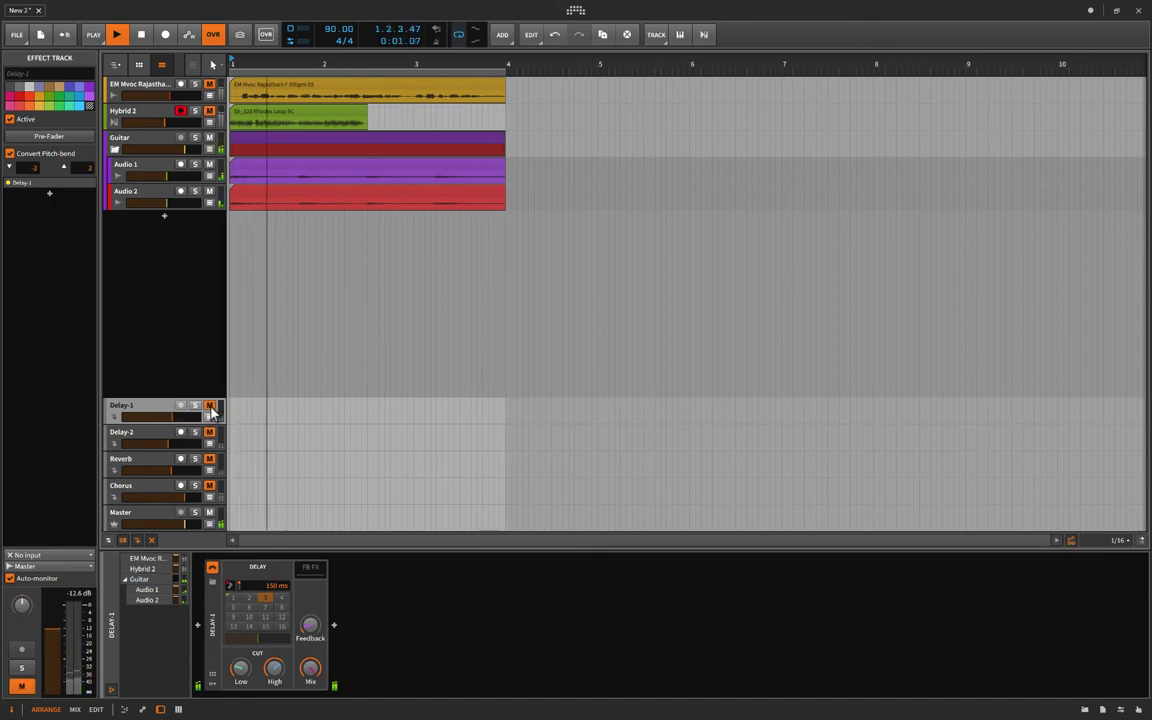
pyautogui.click(210, 405)
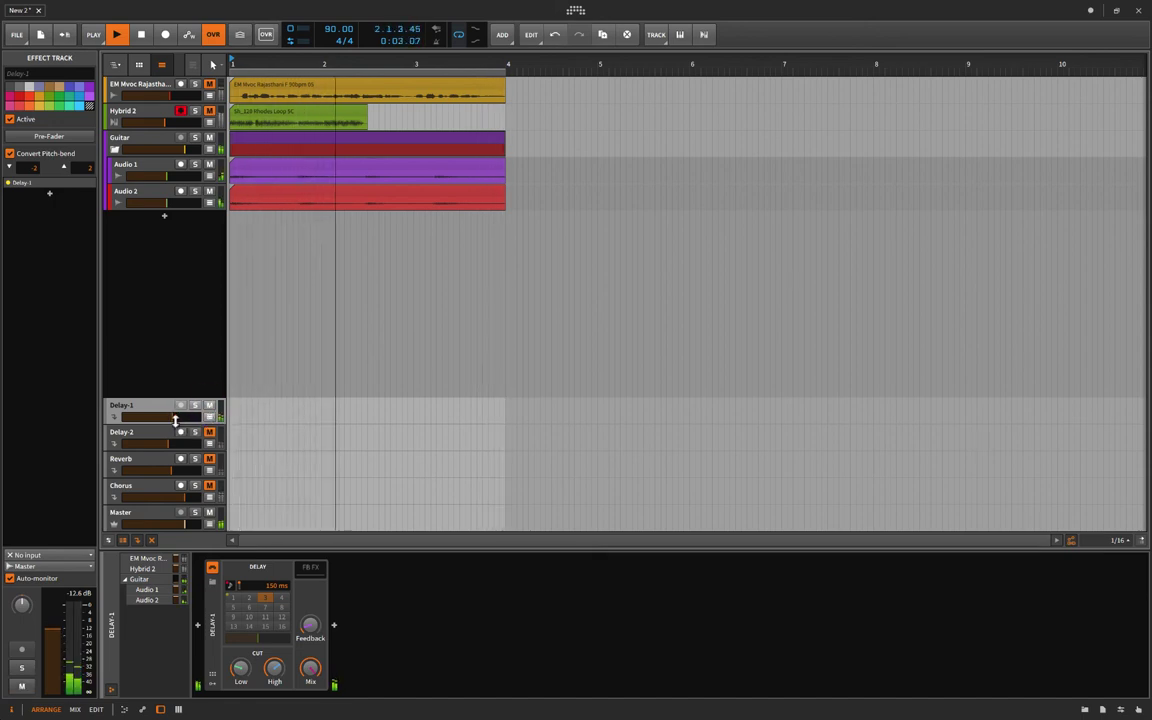
pyautogui.moveTo(180, 416); pyautogui.dragTo(172, 416)
pyautogui.click(209, 406)
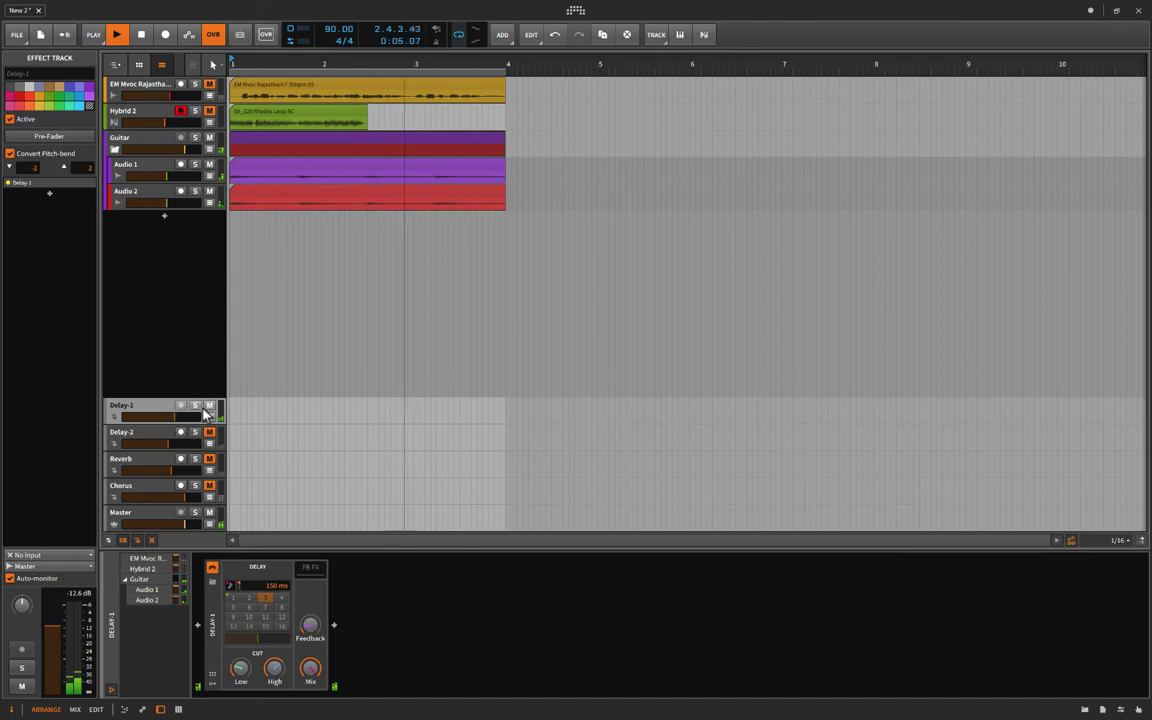
pyautogui.click(209, 406)
pyautogui.moveTo(173, 417); pyautogui.dragTo(167, 417)
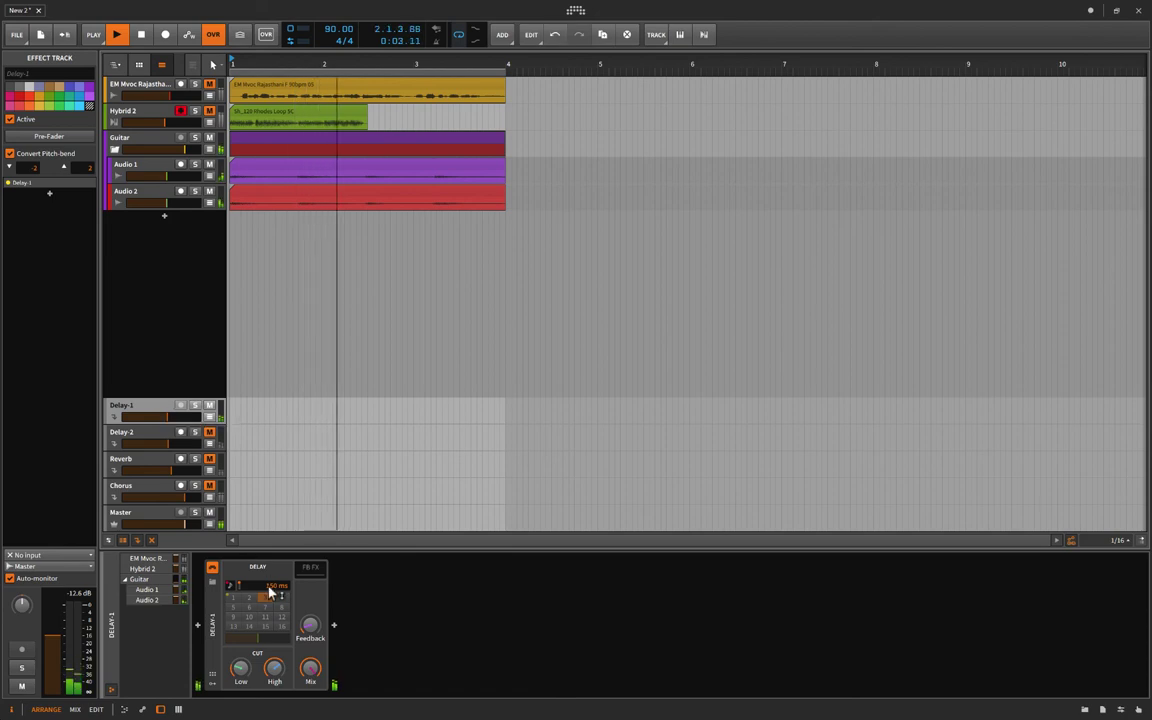
# Set Delay-1's delay time to 163 ms and raise the track's volume slightly while checking it in playback.
pyautogui.moveTo(270, 592); pyautogui.dragTo(270, 587)
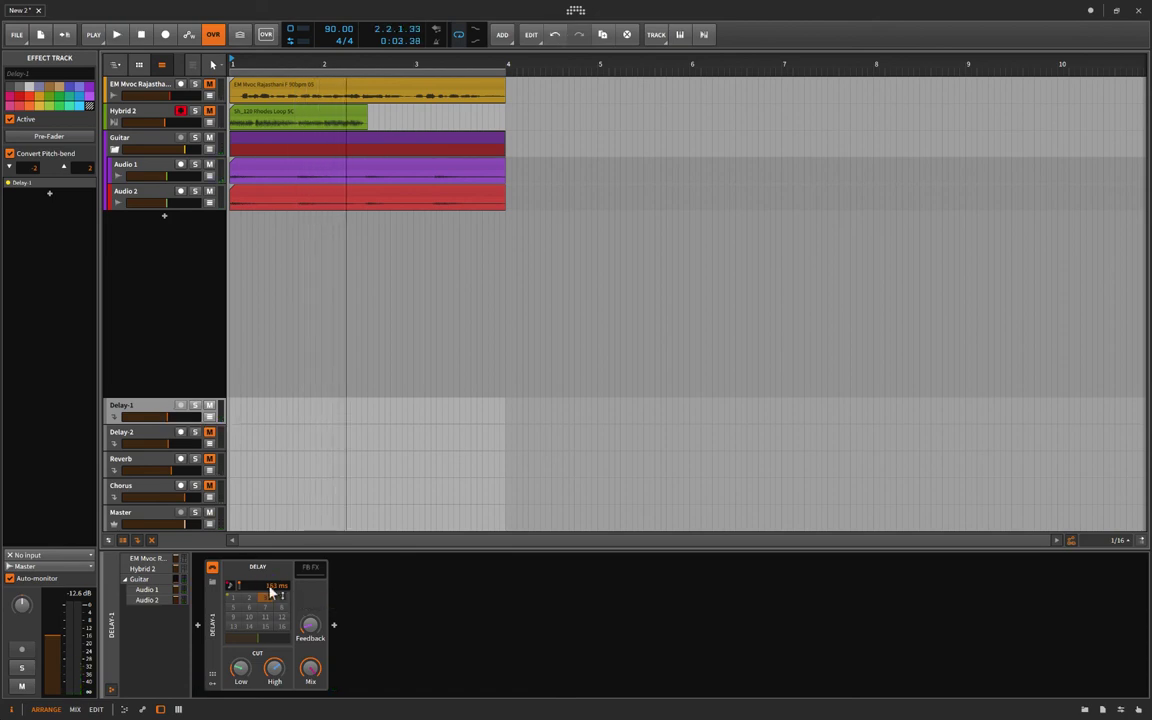
pyautogui.press('space')
pyautogui.moveTo(167, 417)
pyautogui.mouseDown()
pyautogui.moveTo(185, 419)
pyautogui.moveTo(170, 419)
pyautogui.mouseUp()
# Mute Delay-1, unmute Reverb, and raise the reverb's upper crossover frequency to 11.2 kHz.
pyautogui.click(209, 431)
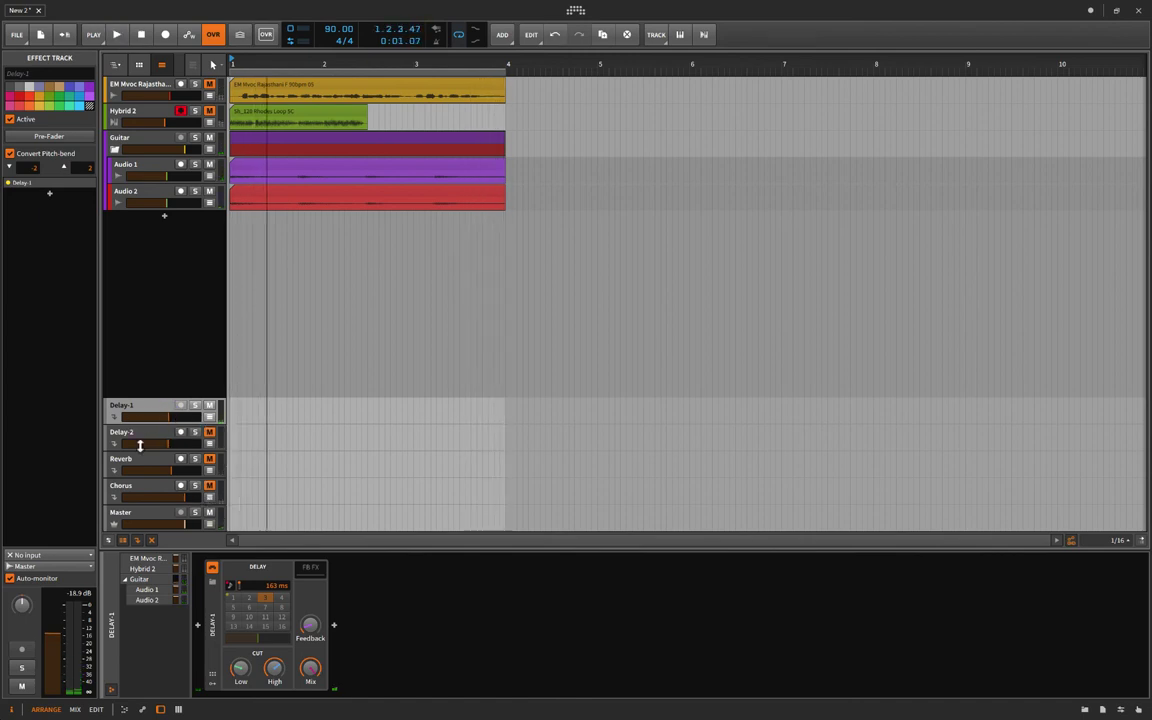
pyautogui.click(141, 462)
pyautogui.click(209, 460)
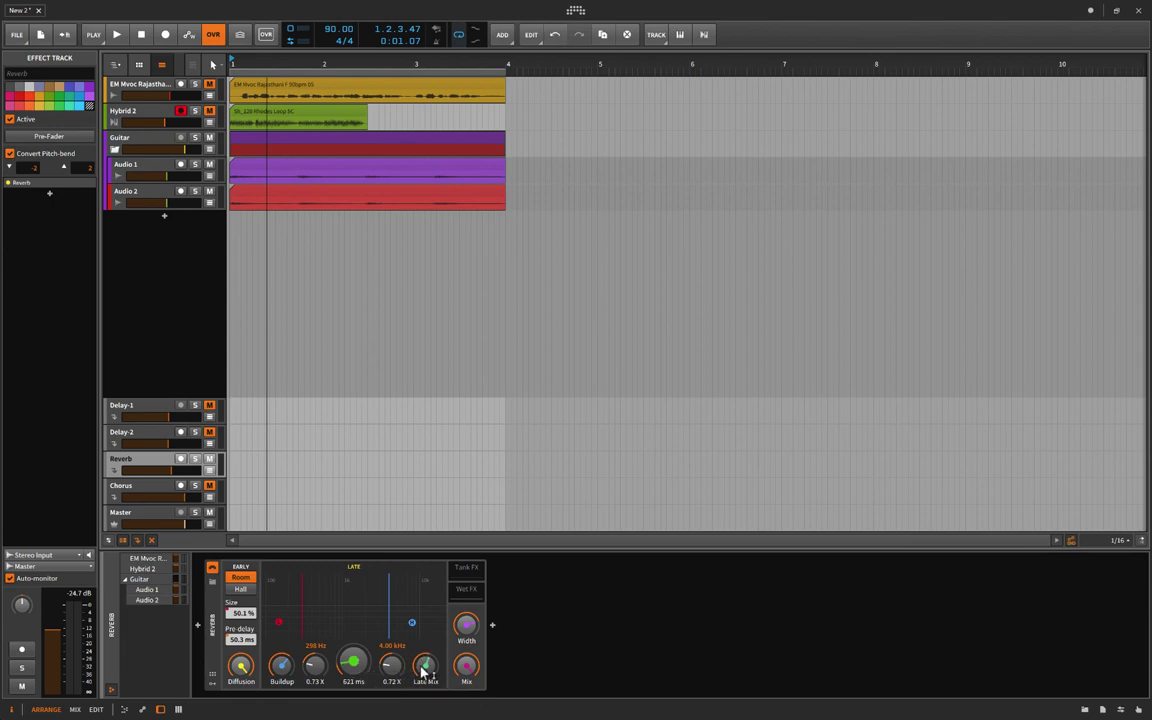
pyautogui.moveTo(405, 628)
pyautogui.moveTo(404, 628); pyautogui.dragTo(489, 635)
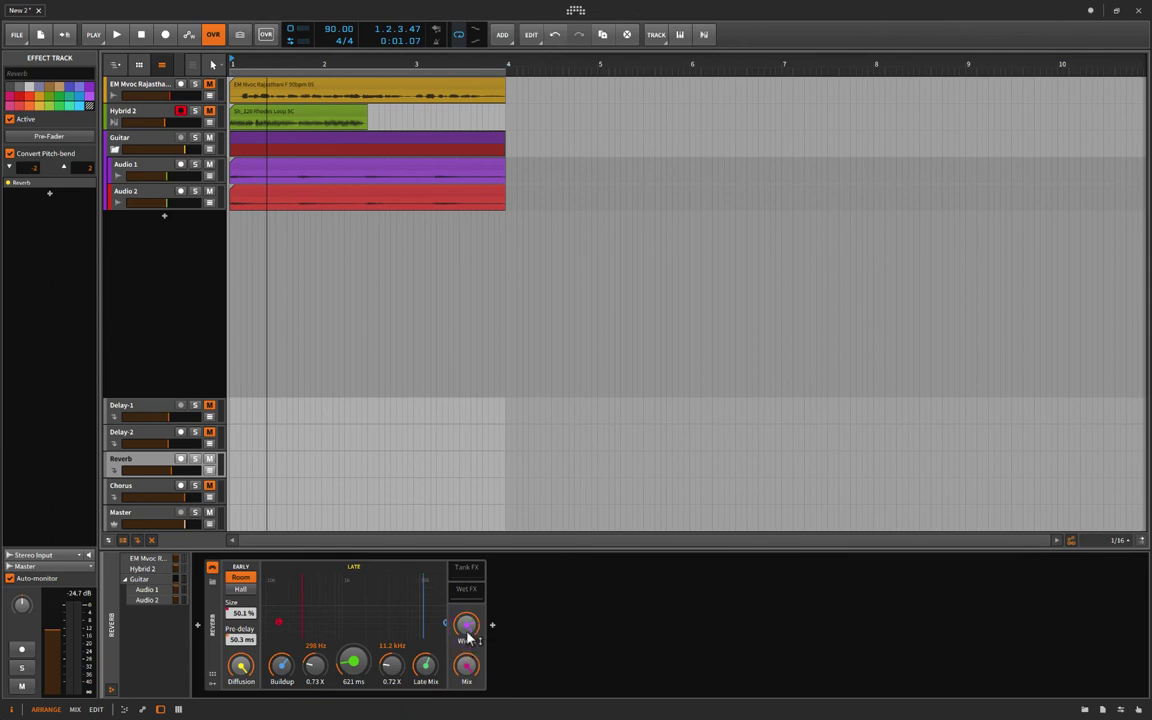
# Raise the Reverb track's volume while playing the guitars, and mute it to compare before stopping playback.
pyautogui.press('space')
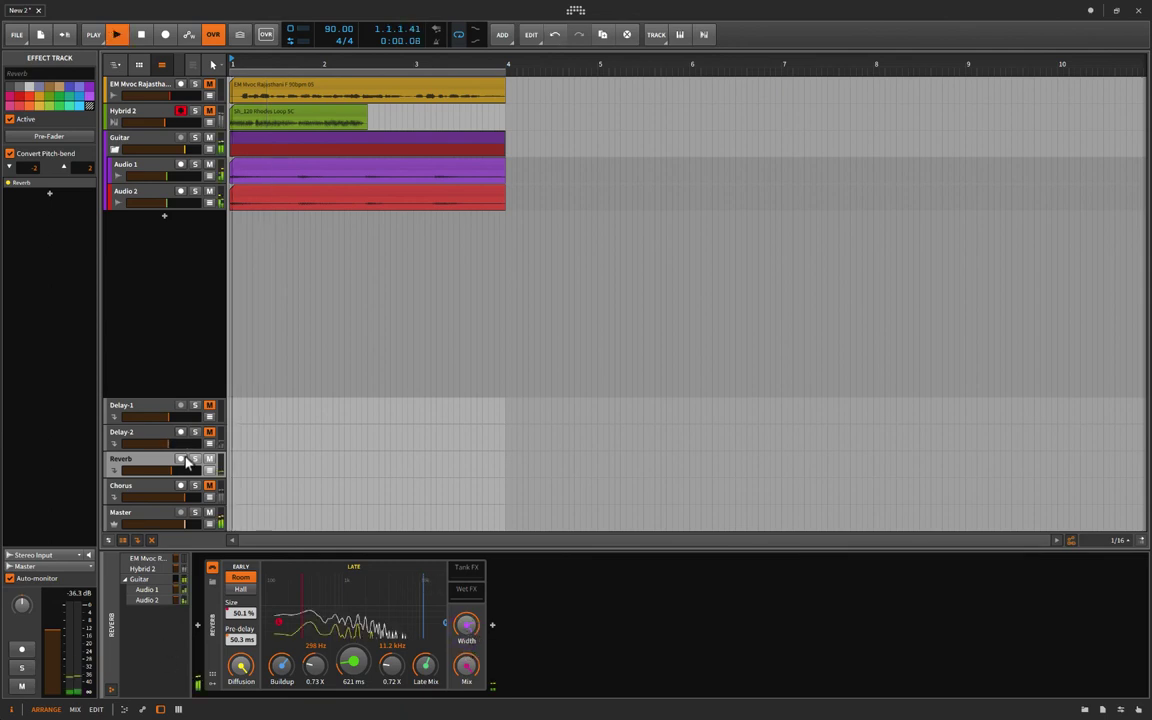
pyautogui.click(170, 470)
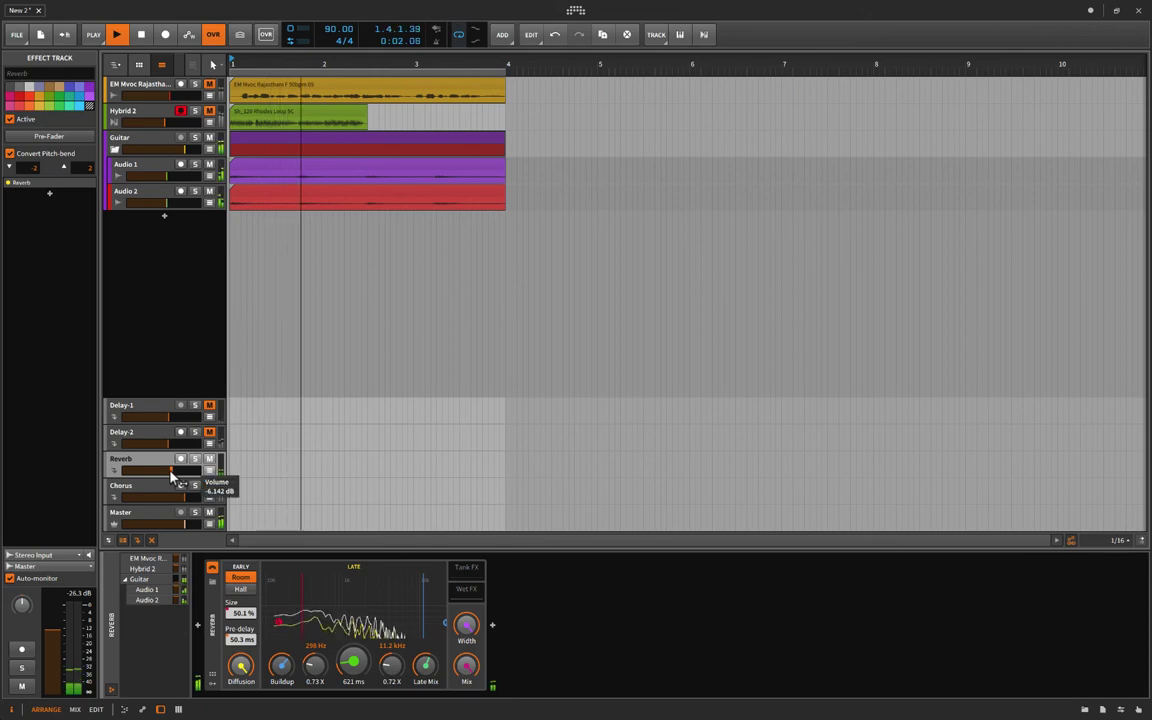
pyautogui.moveTo(170, 470); pyautogui.dragTo(178, 470)
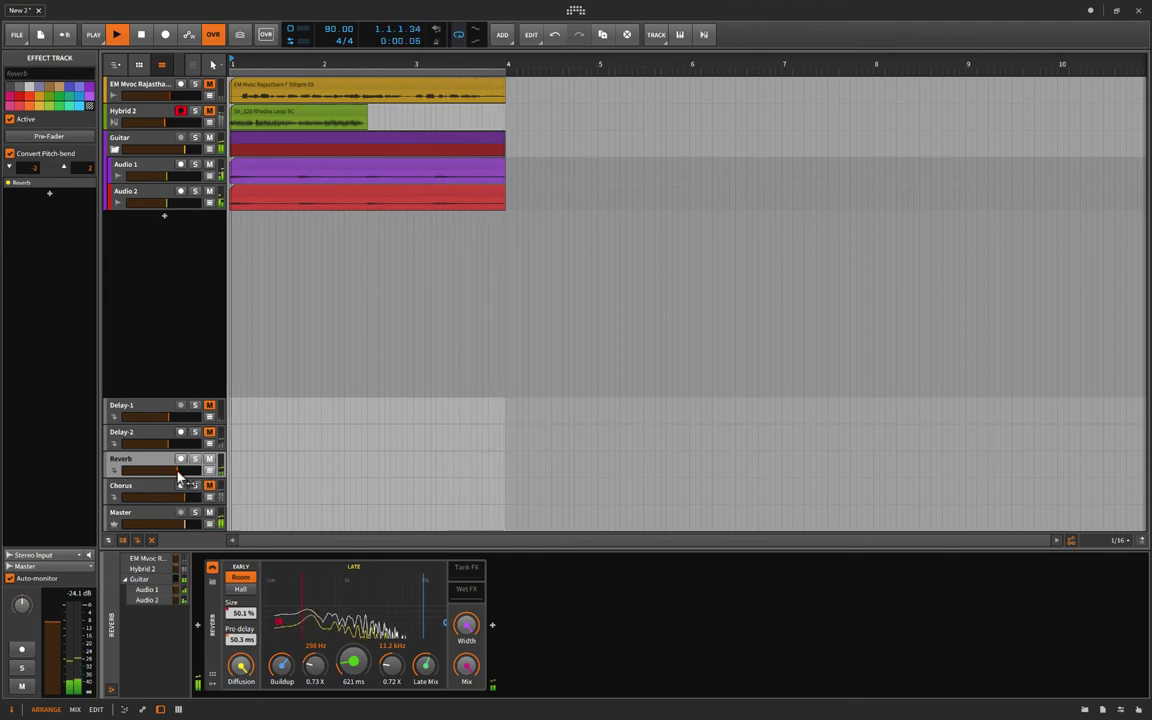
pyautogui.click(209, 485)
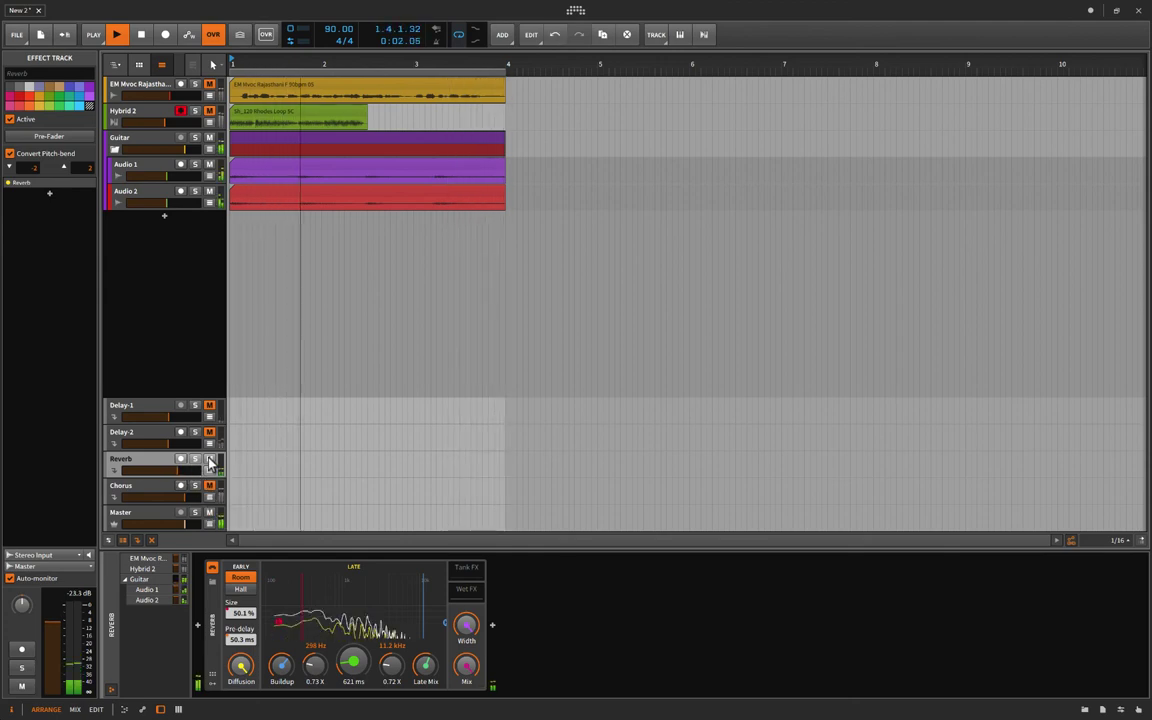
pyautogui.click(209, 459)
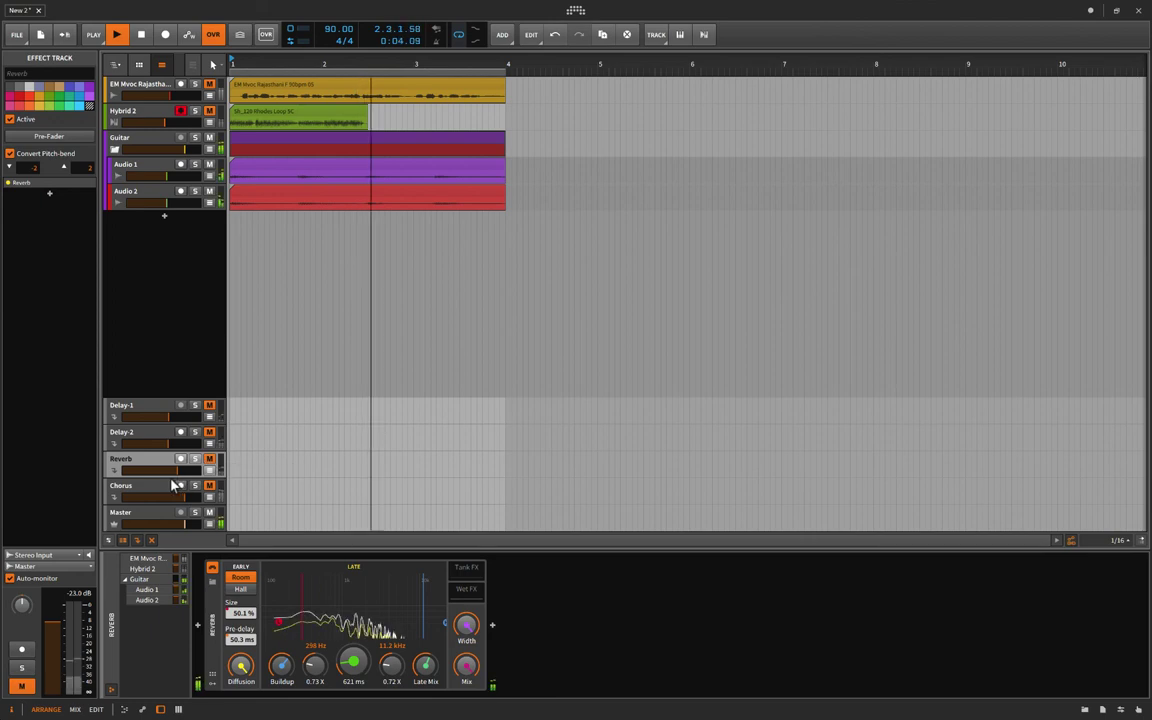
pyautogui.press('space')
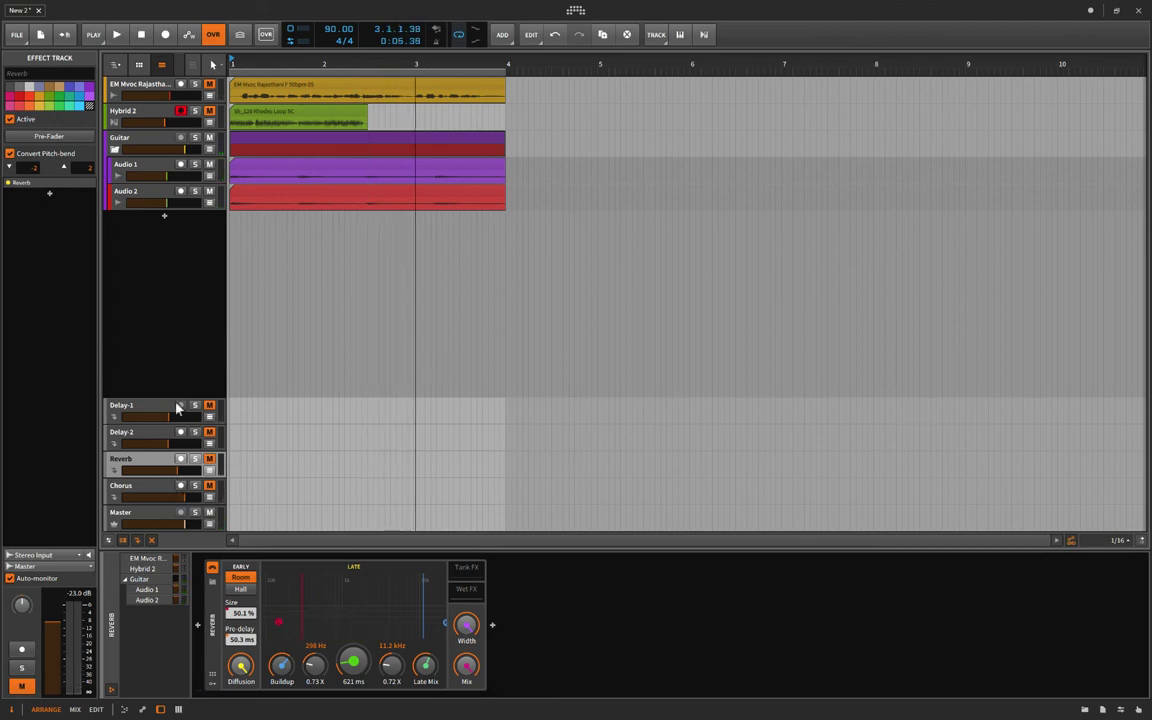
pyautogui.click(126, 494)
pyautogui.click(144, 406)
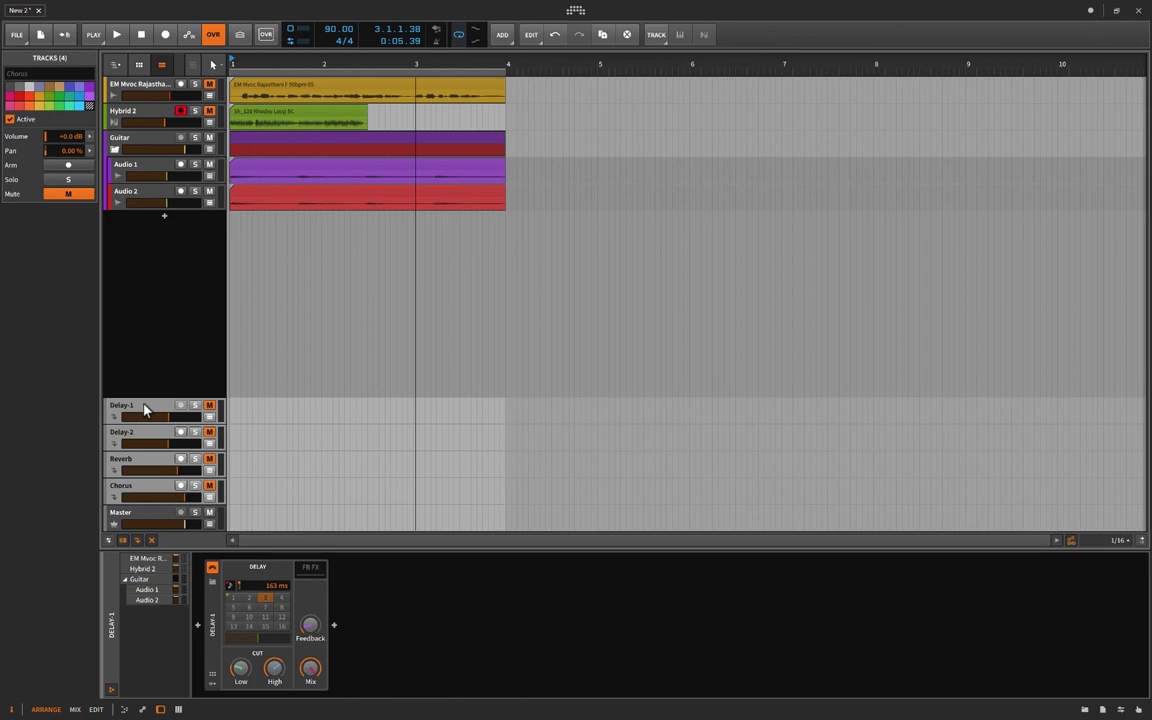
pyautogui.rightClick(132, 363)
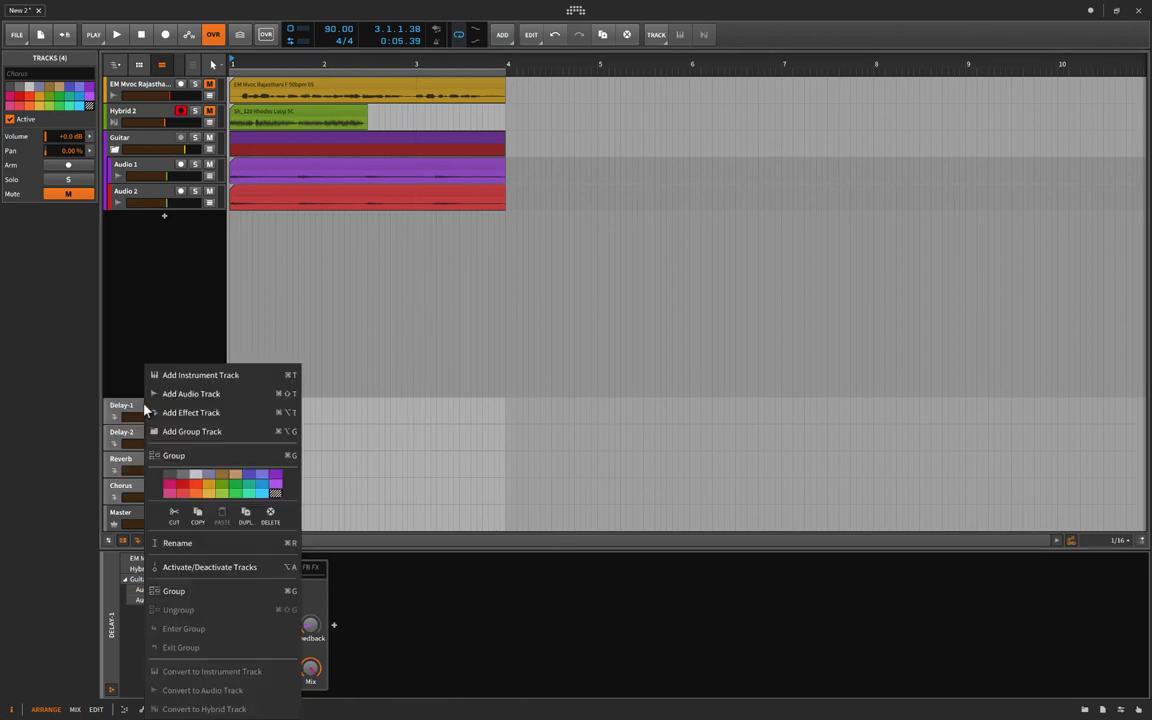
pyautogui.click(153, 460)
pyautogui.click(123, 492)
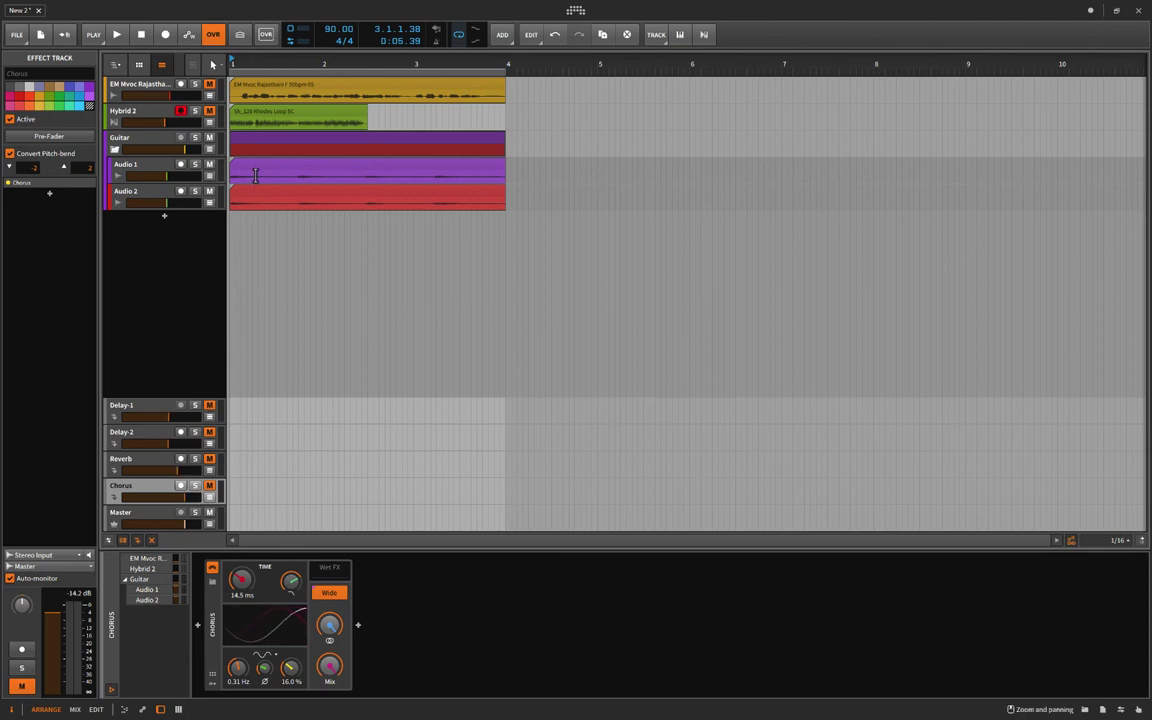
# Play the guitars dry, and unmute Chorus, Reverb and Delay-1 to hear them with the combined effects.
pyautogui.press('space')
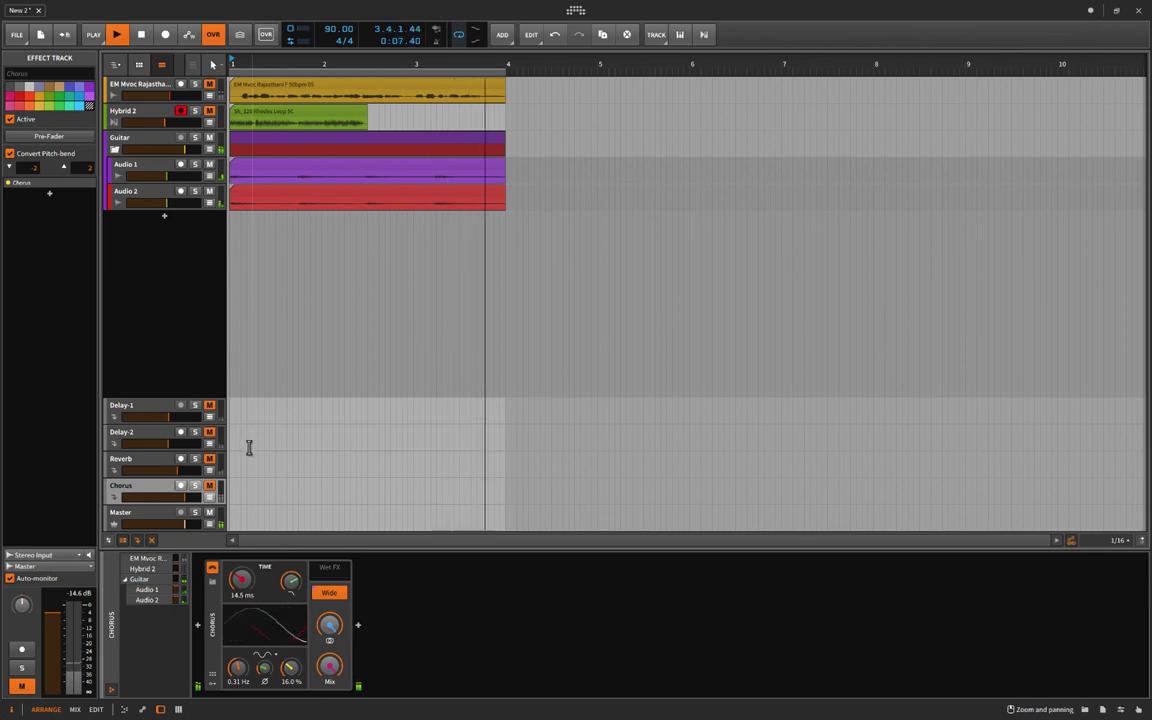
pyautogui.press('space')
pyautogui.click(209, 488)
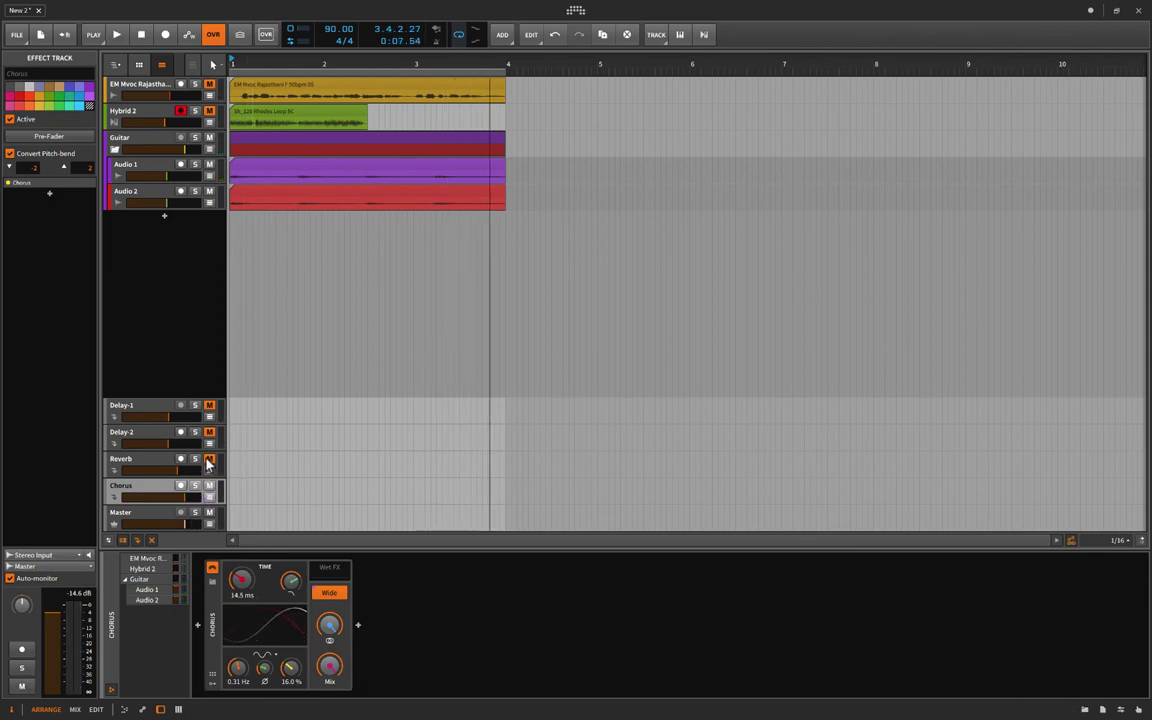
pyautogui.press('space')
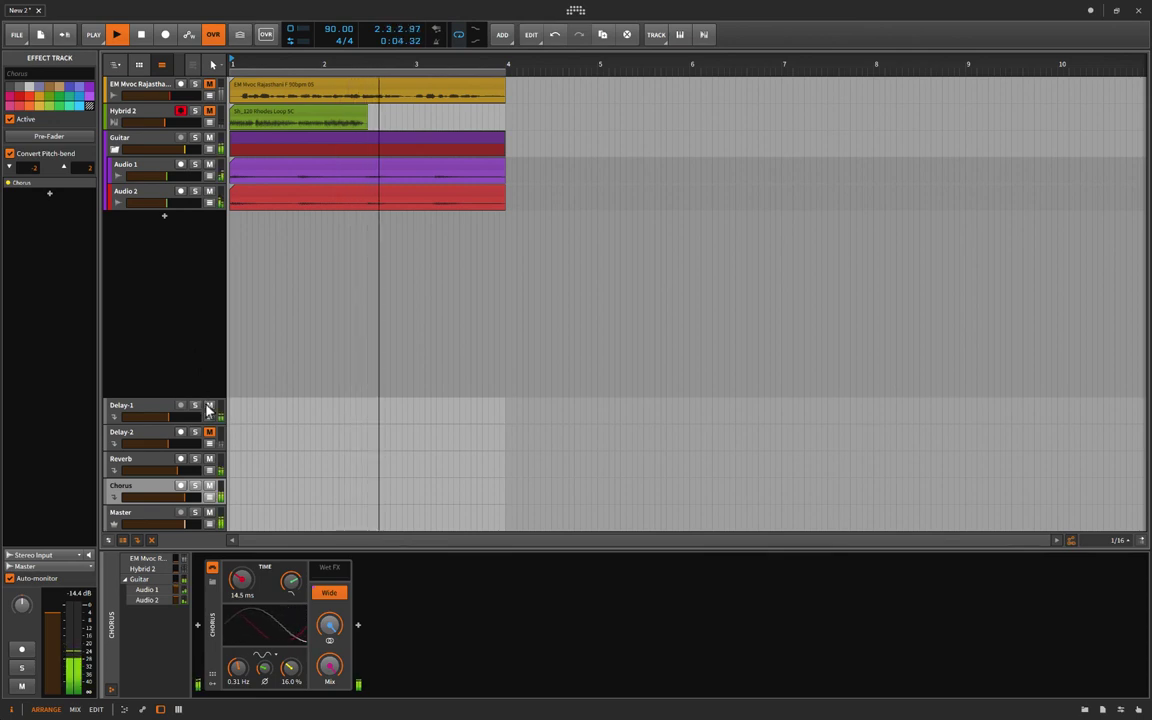
pyautogui.press('space')
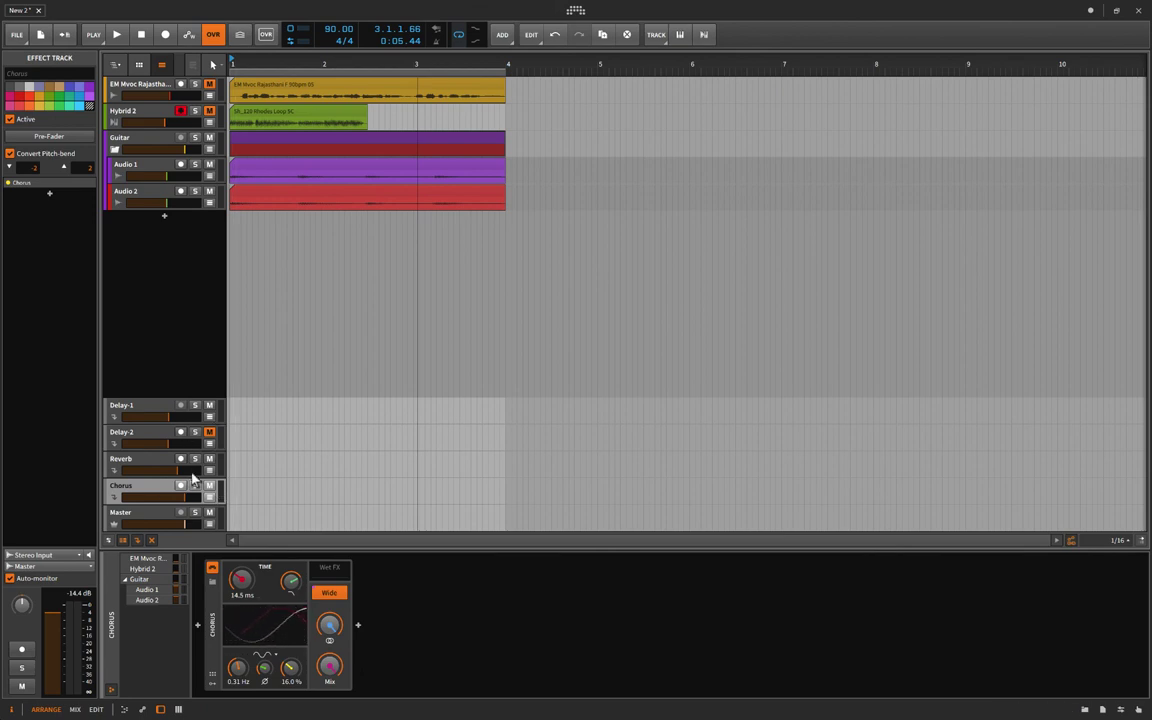
# Compare each effect's contribution to the guitars by toggling the Chorus, Reverb and Delay-1 mutes one by one during playback.
pyautogui.press('space')
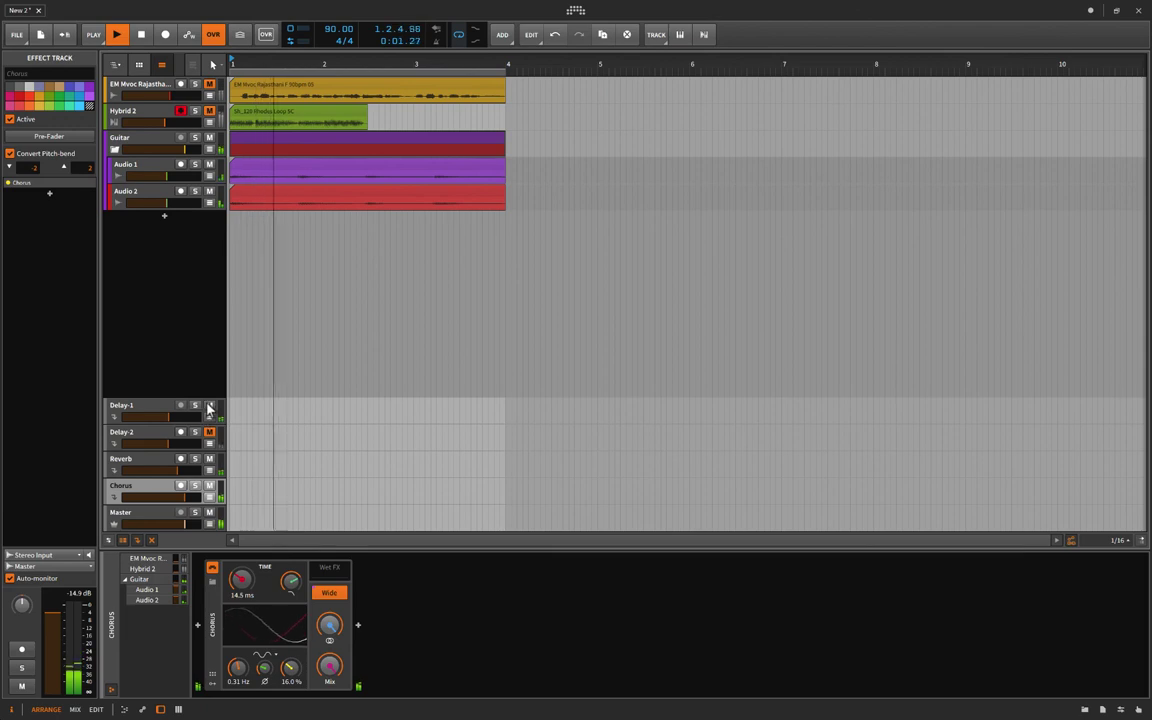
pyautogui.click(209, 486)
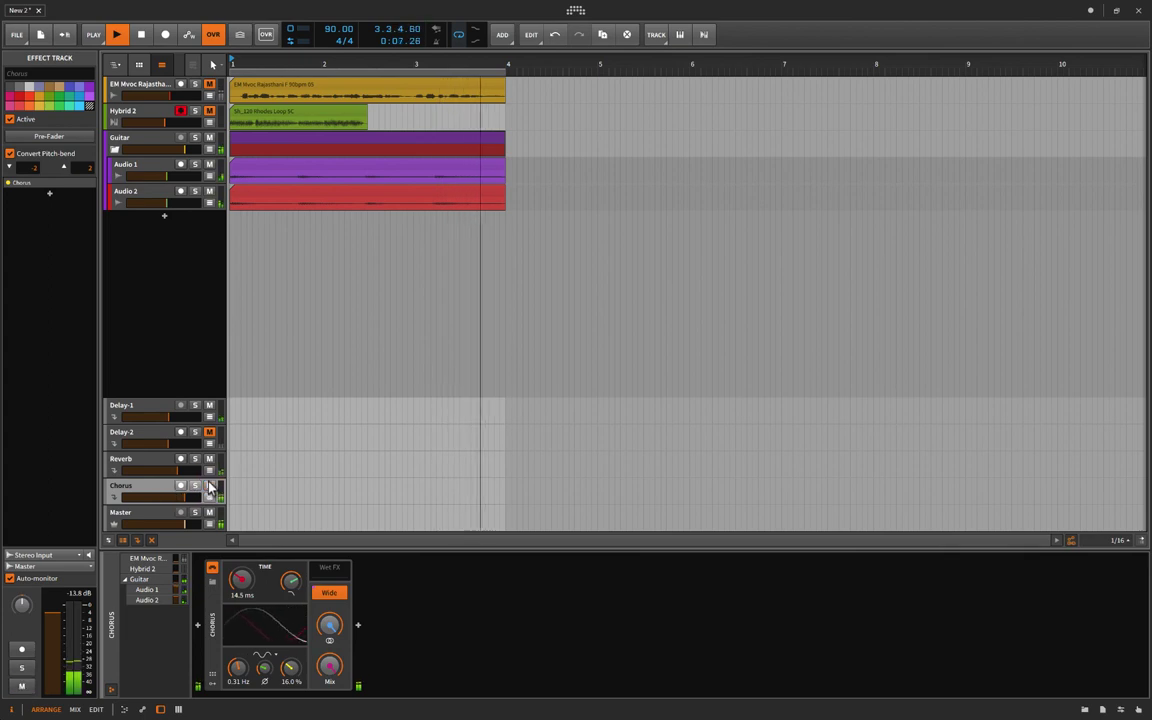
pyautogui.click(209, 486)
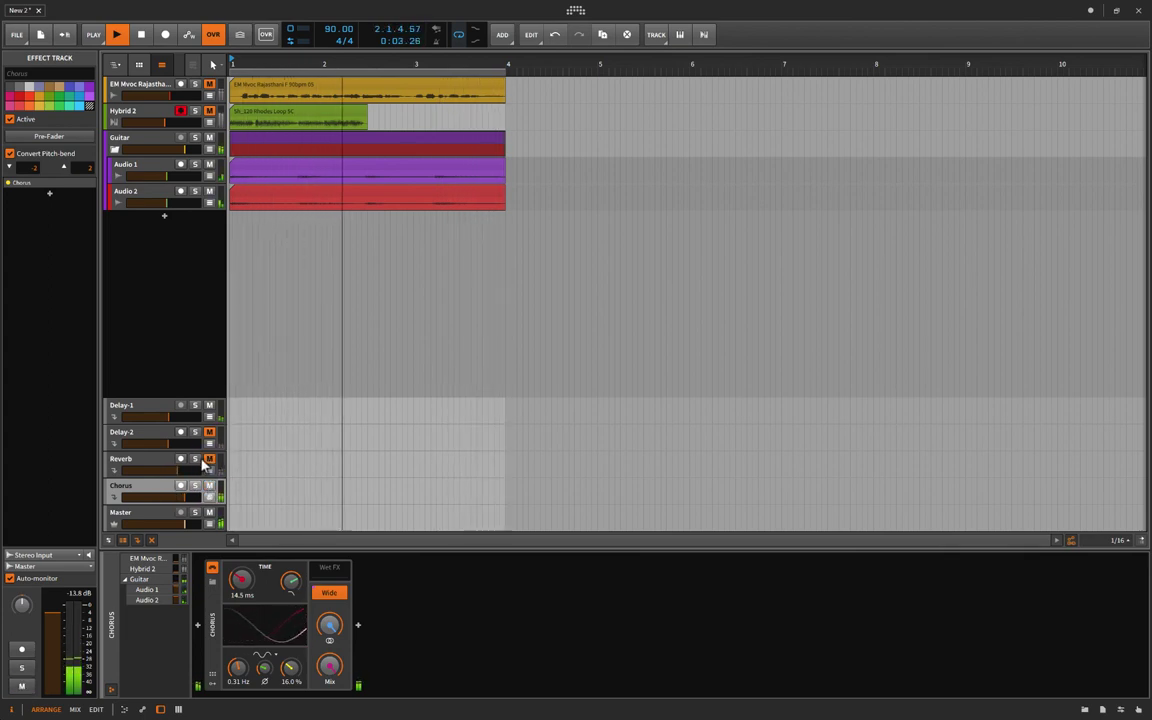
pyautogui.click(209, 458)
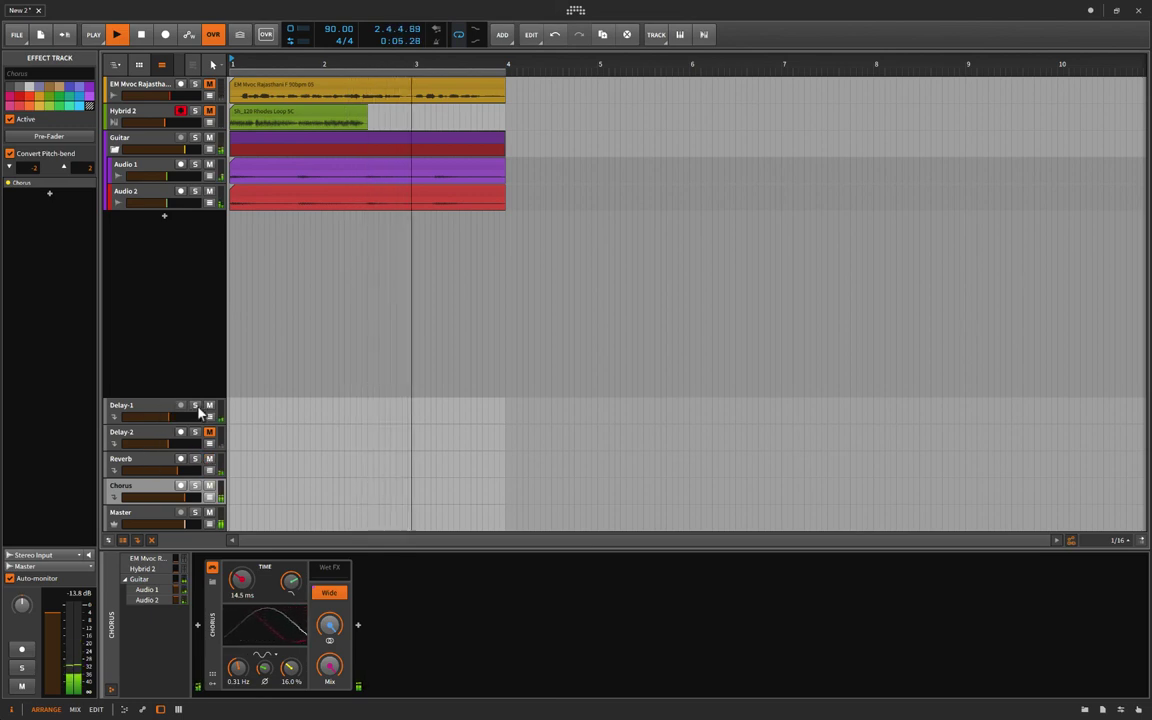
pyautogui.click(209, 405)
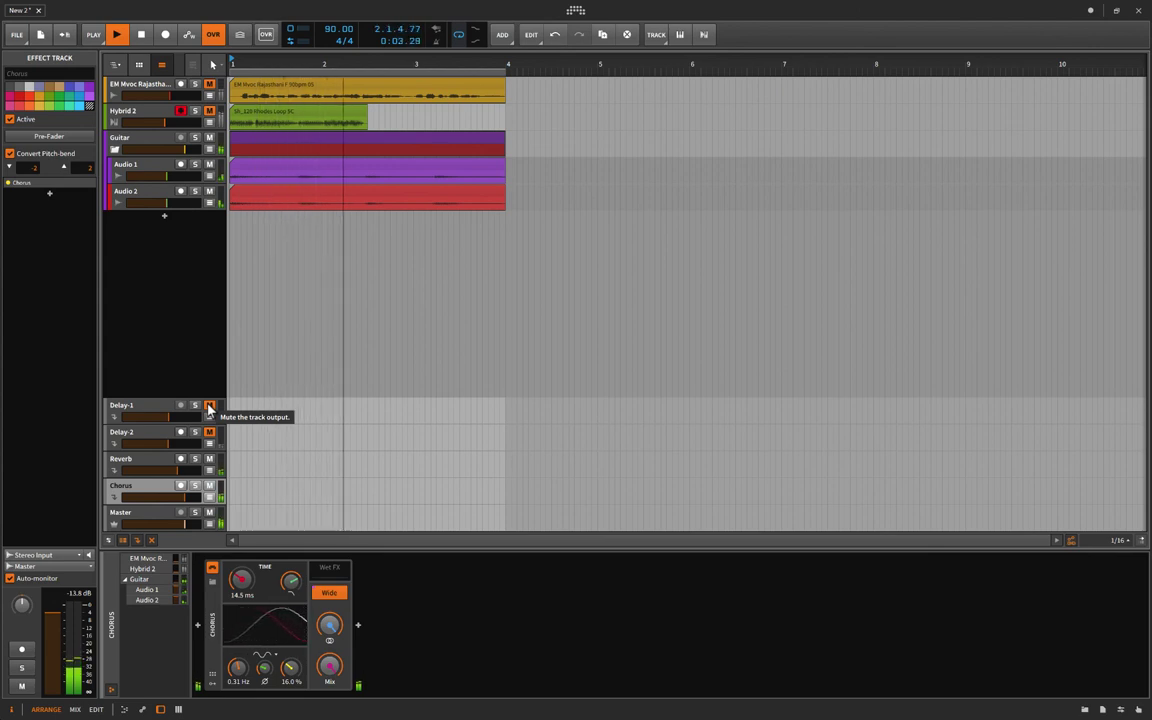
pyautogui.click(209, 405)
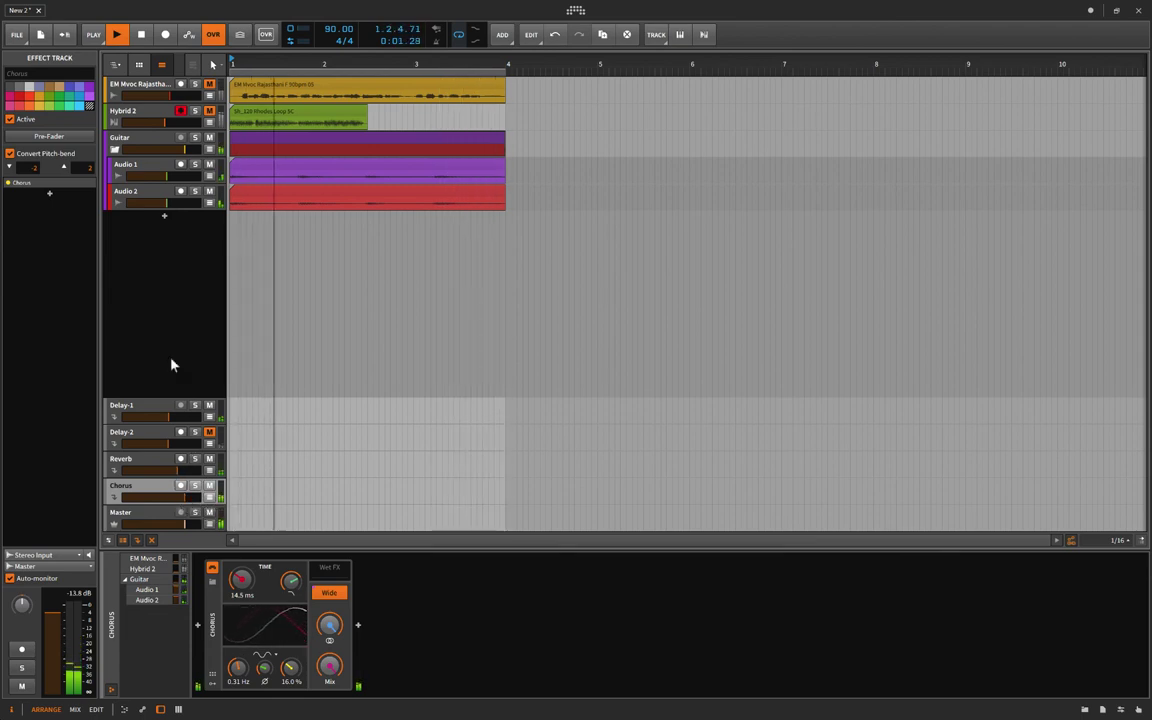
pyautogui.press('space')
# Play the guitars from the start of the arrangement with Delay-1, Reverb and Chorus all active.
pyautogui.click(158, 488)
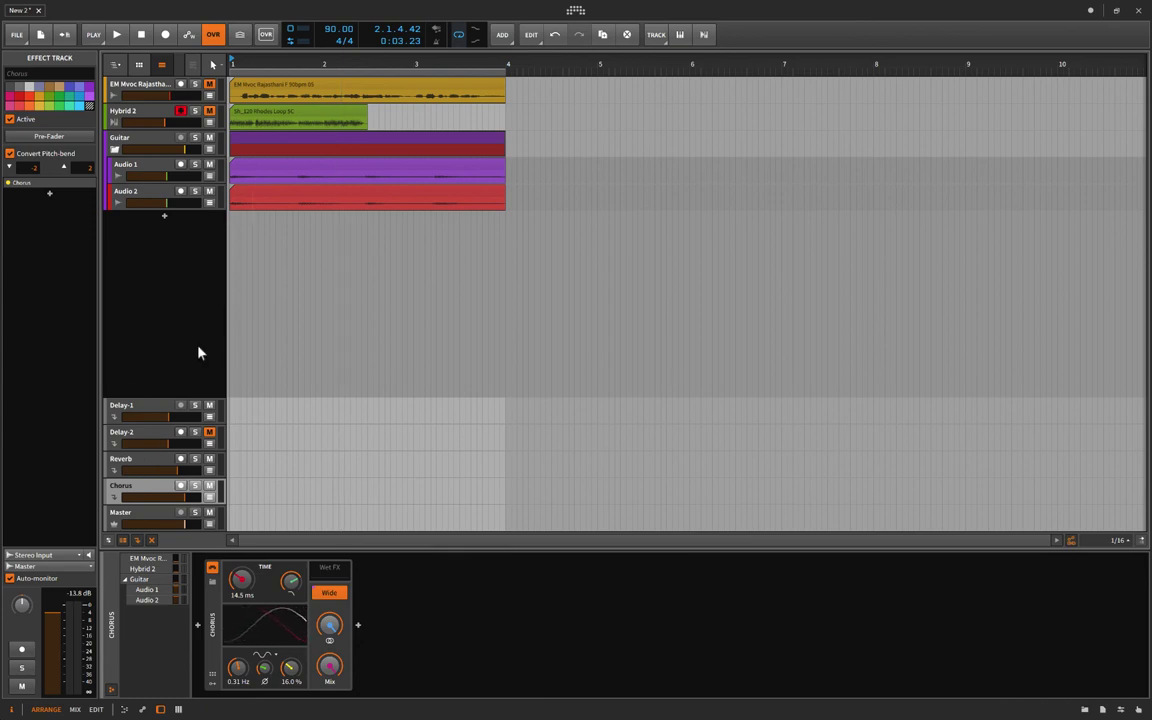
pyautogui.click(258, 172)
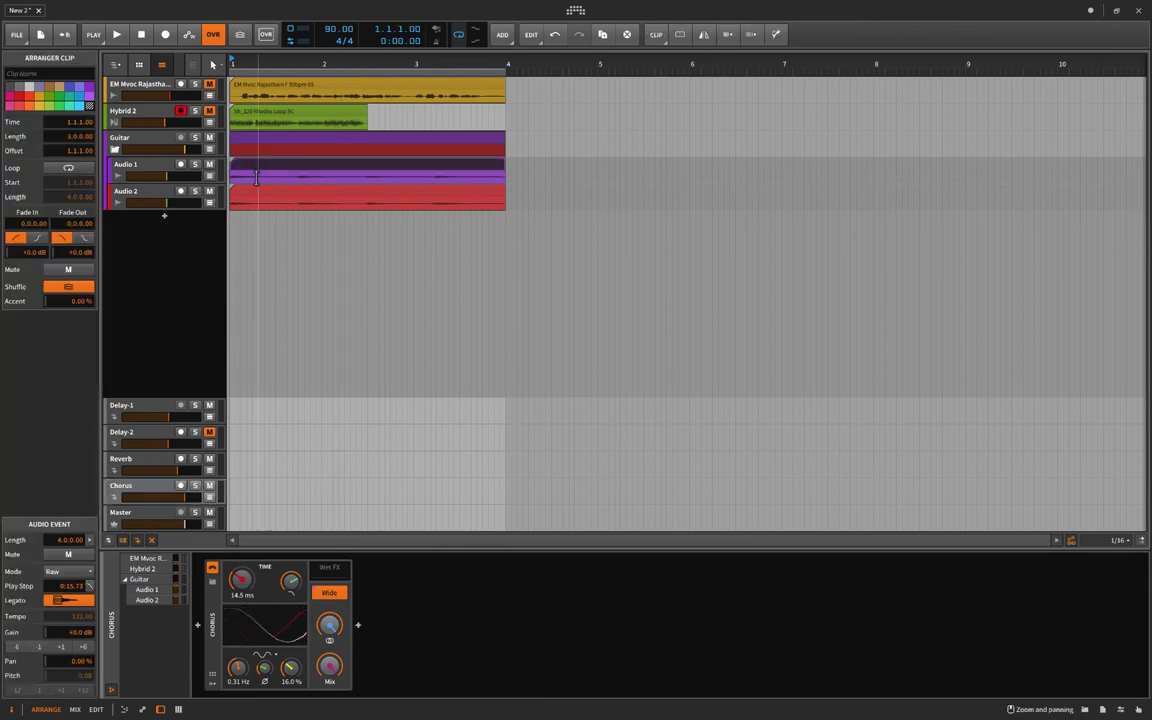
pyautogui.click(229, 225)
pyautogui.press('space')
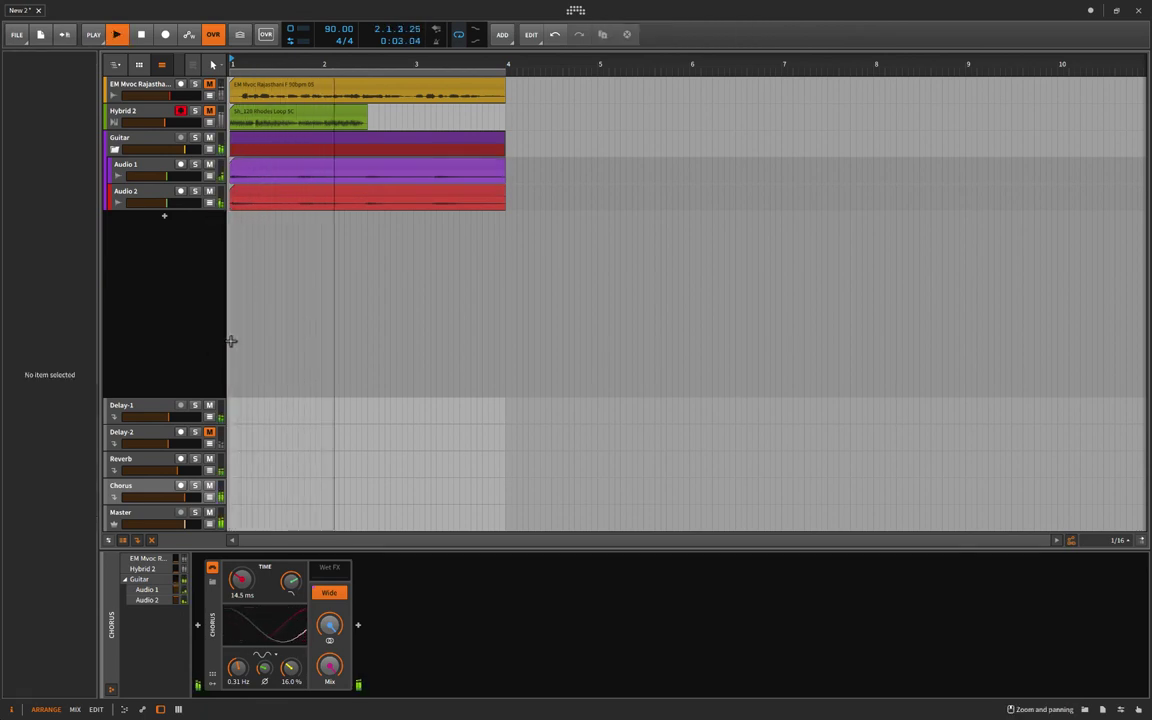
pyautogui.press('space')
# Mute Delay-1, Reverb and Chorus, and play the guitars completely dry for comparison.
pyautogui.click(209, 405)
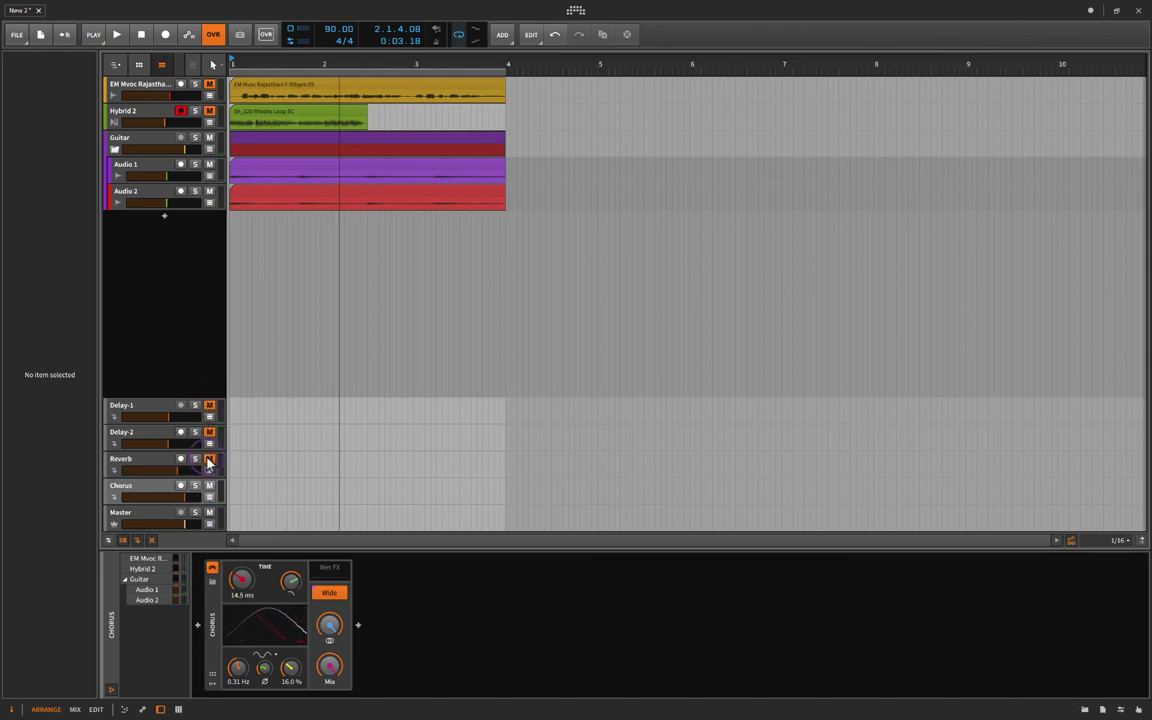
pyautogui.click(226, 263)
pyautogui.press('space')
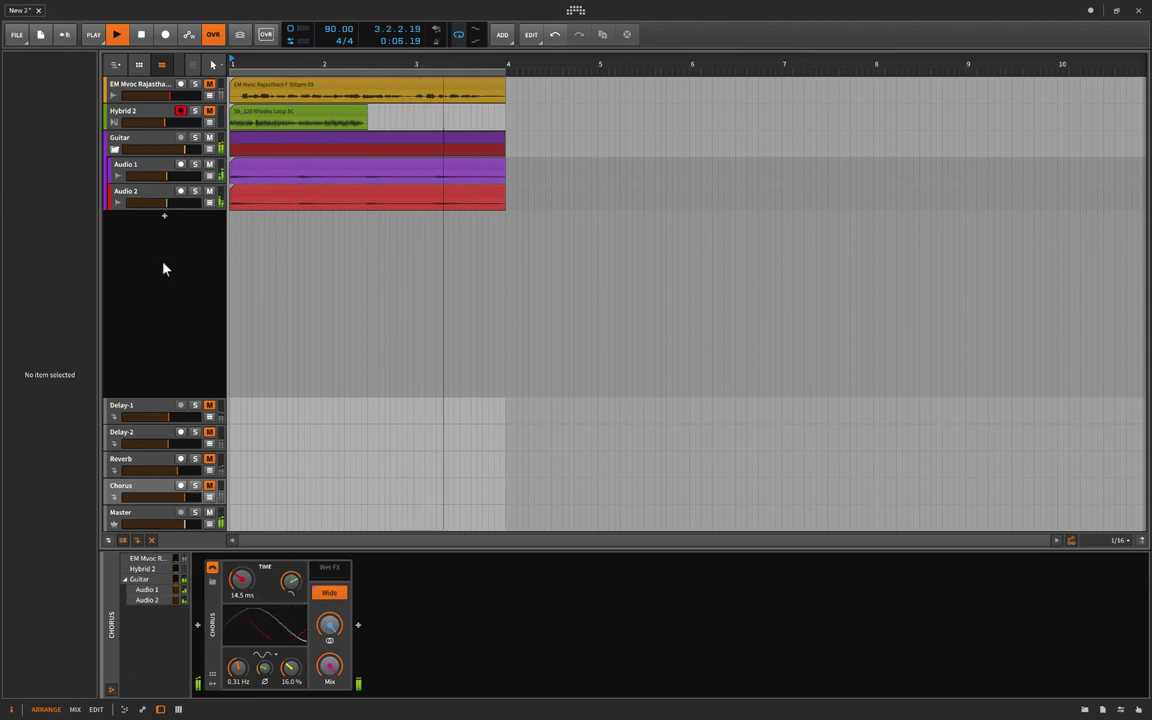
pyautogui.press('space')
# Return the playhead to bar 1 and show the devices on the Delay-1 and Delay-2 tracks.
pyautogui.click(229, 225)
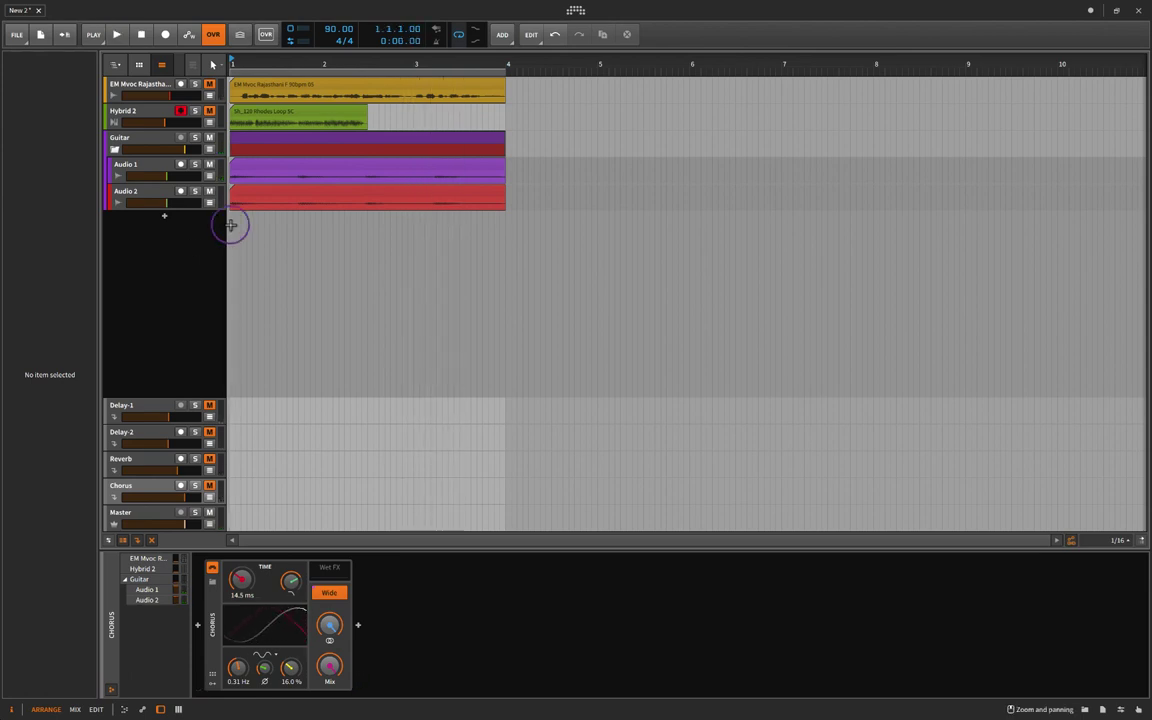
pyautogui.click(145, 410)
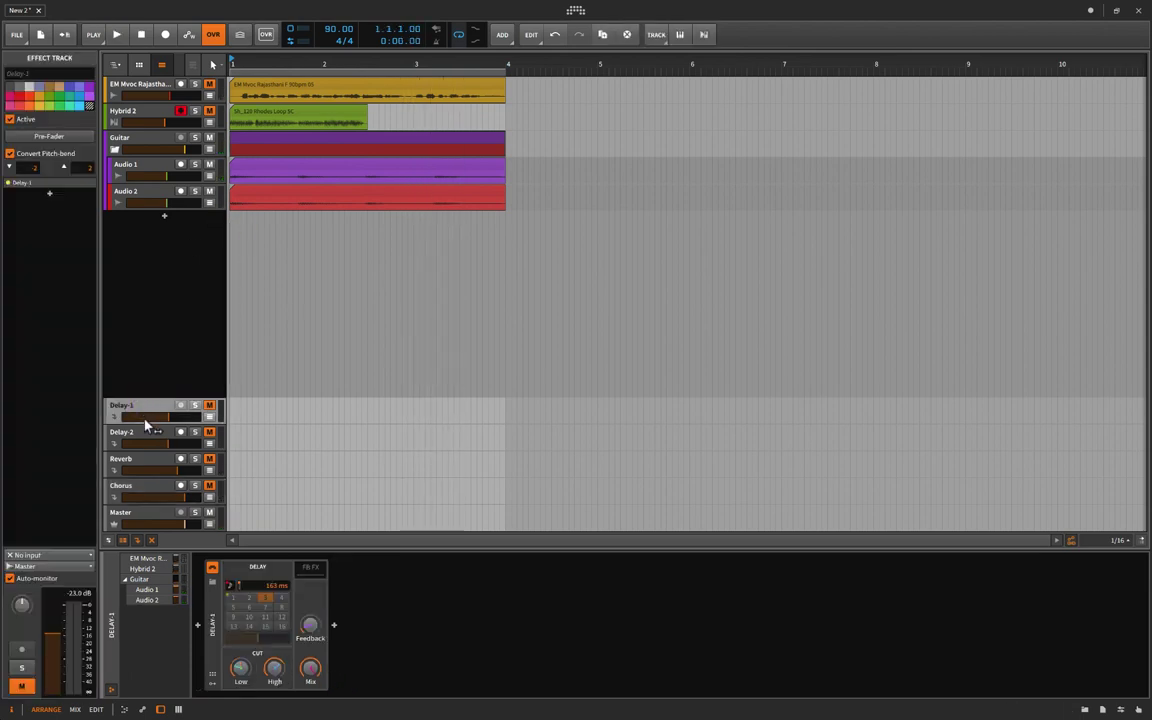
pyautogui.click(143, 435)
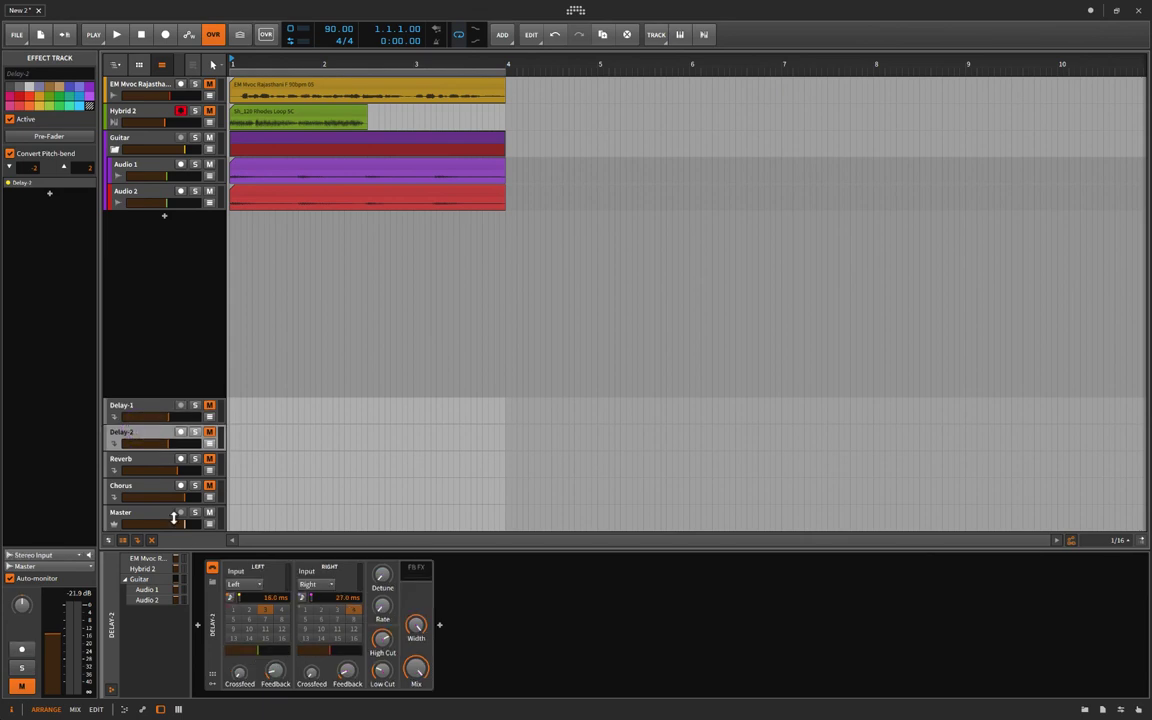
# Compare the device settings on the Delay-1 and Delay-2 effect tracks by showing each one alternately.
pyautogui.click(143, 407)
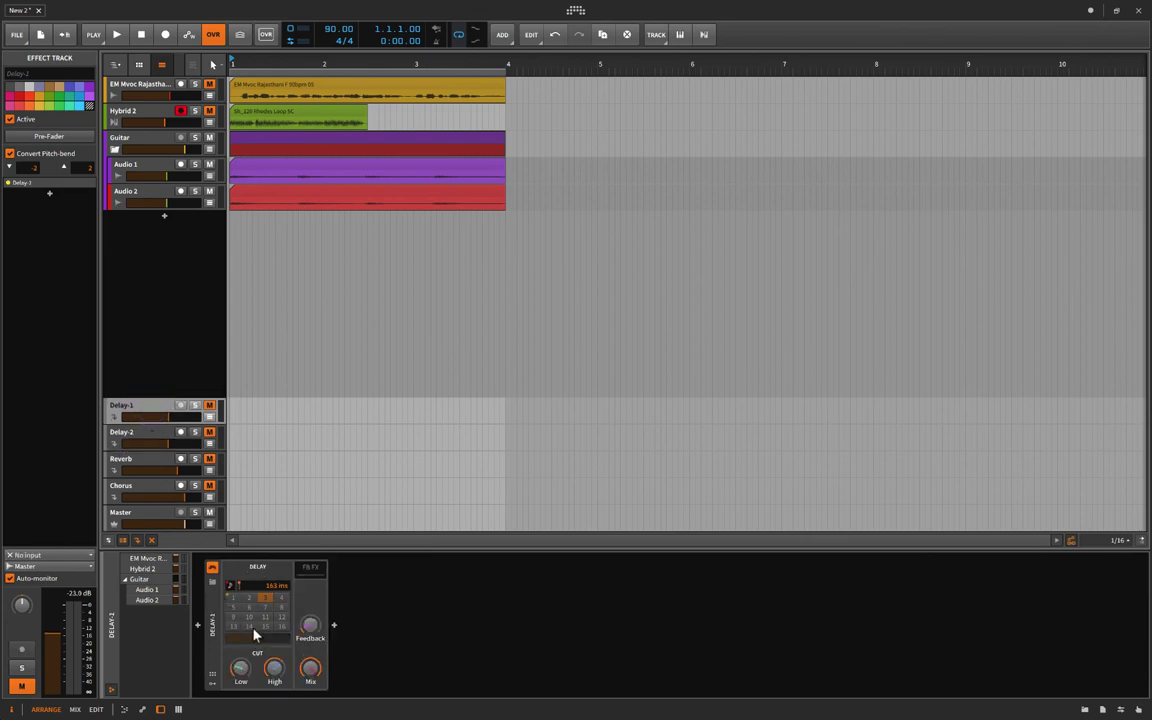
pyautogui.click(140, 432)
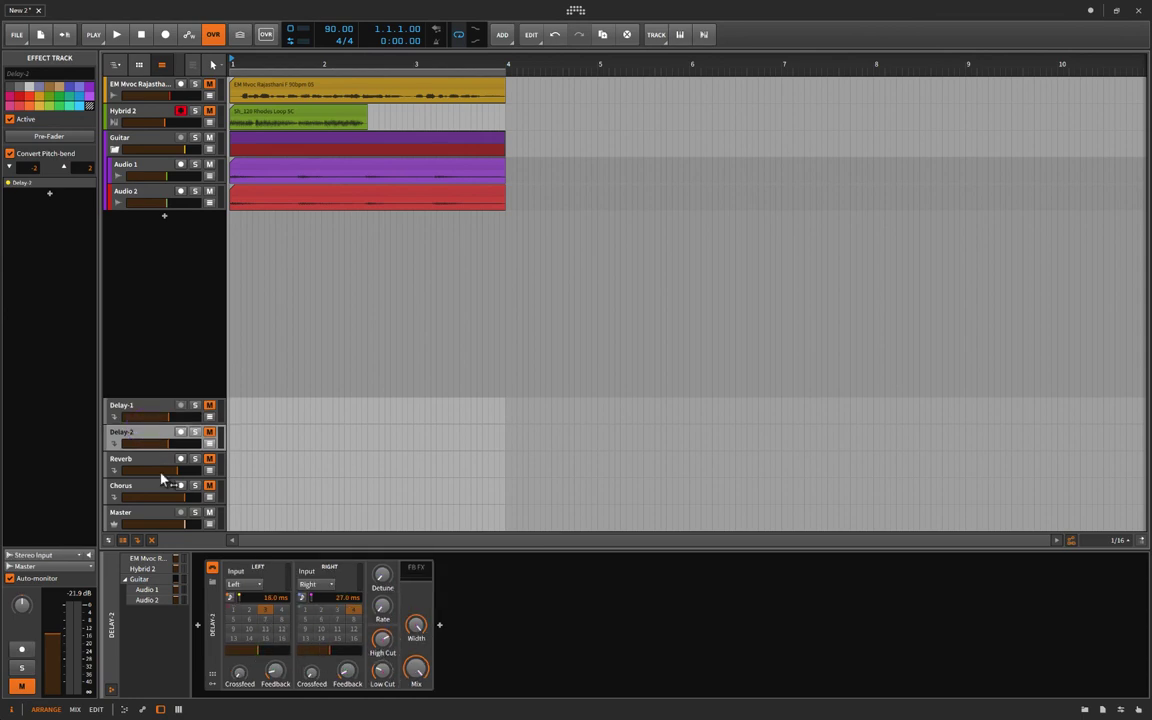
pyautogui.click(152, 412)
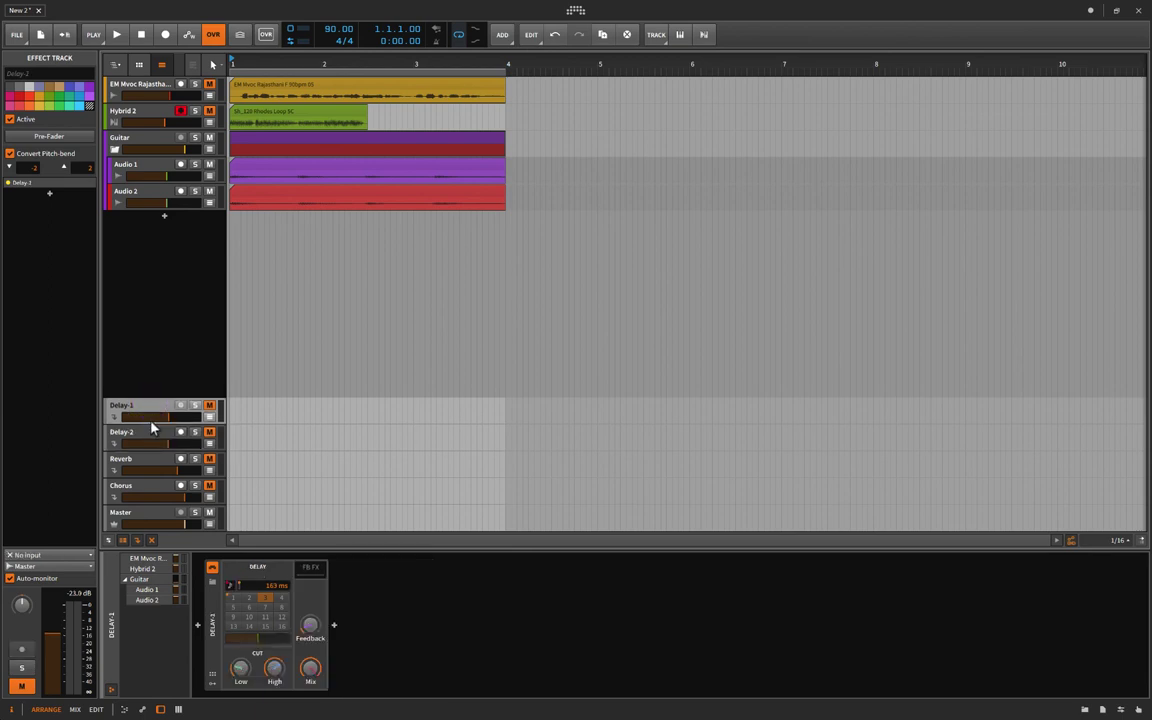
pyautogui.click(150, 436)
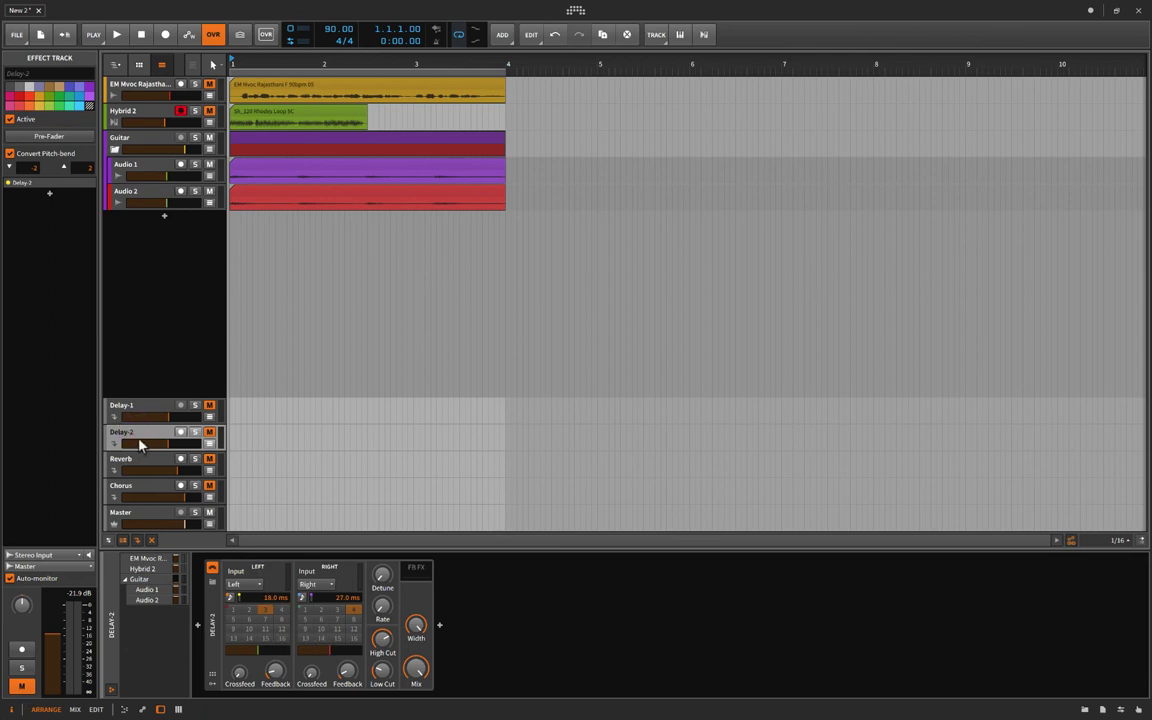
# Review the effect sends on the Guitar group, Audio 1, Audio 2 and vocal tracks, along with the Reverb device.
pyautogui.click(137, 140)
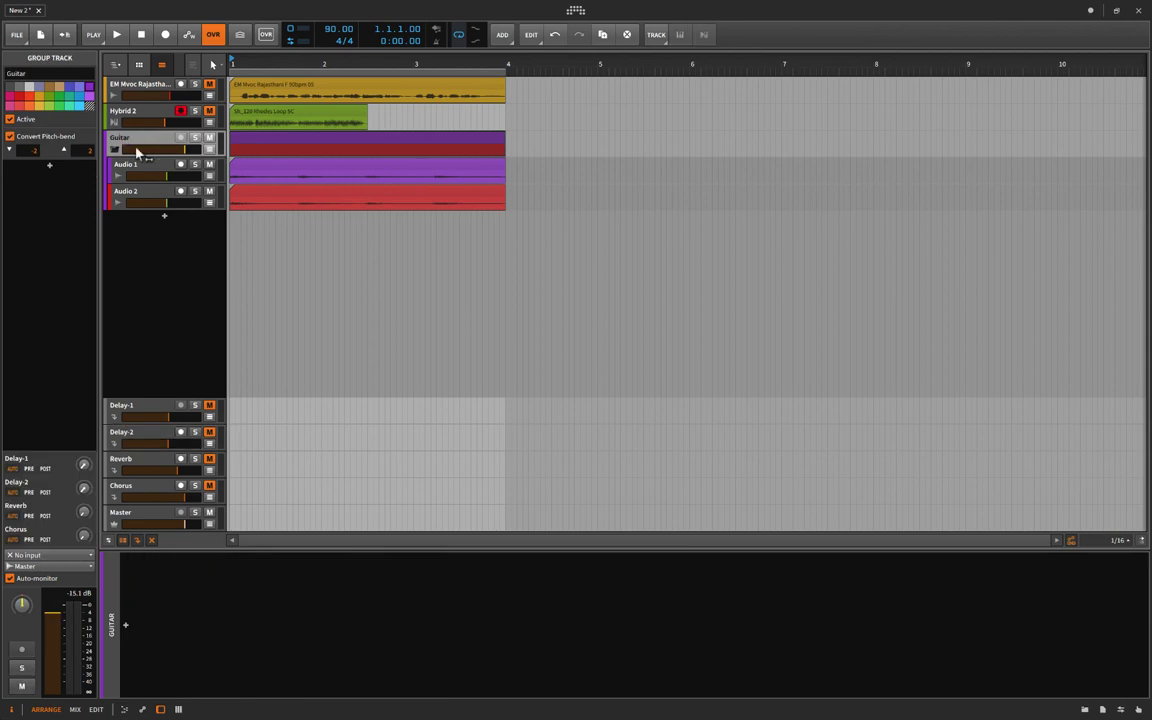
pyautogui.click(136, 167)
pyautogui.click(143, 187)
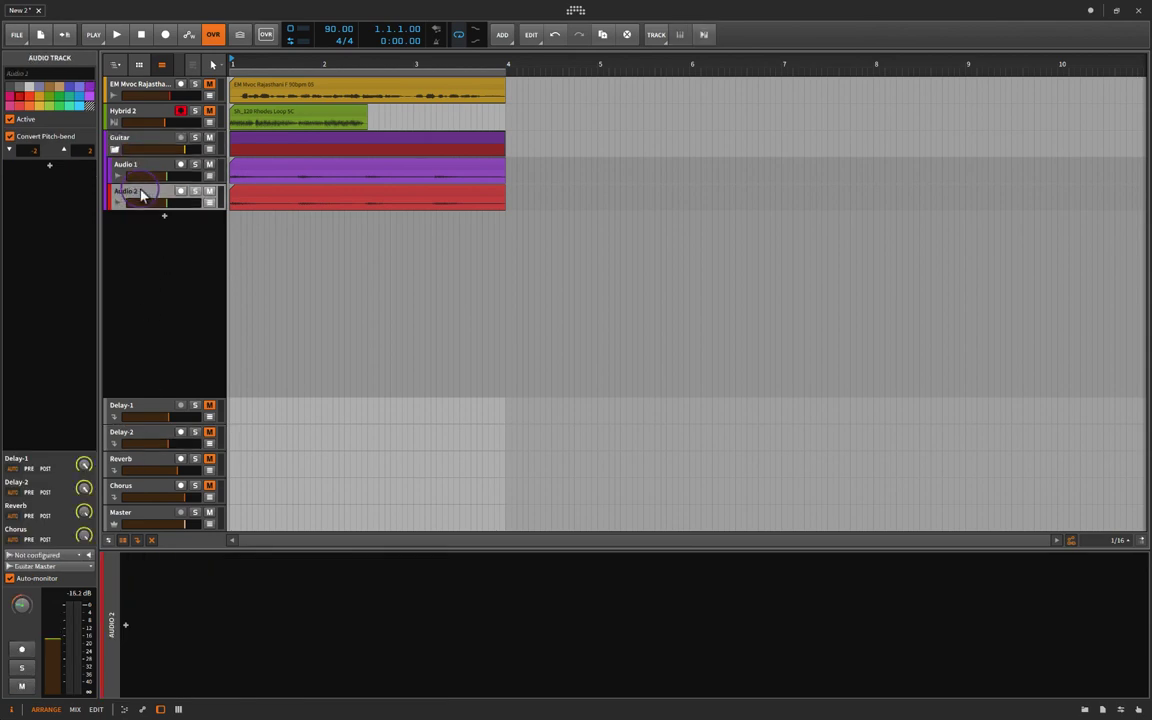
pyautogui.click(138, 464)
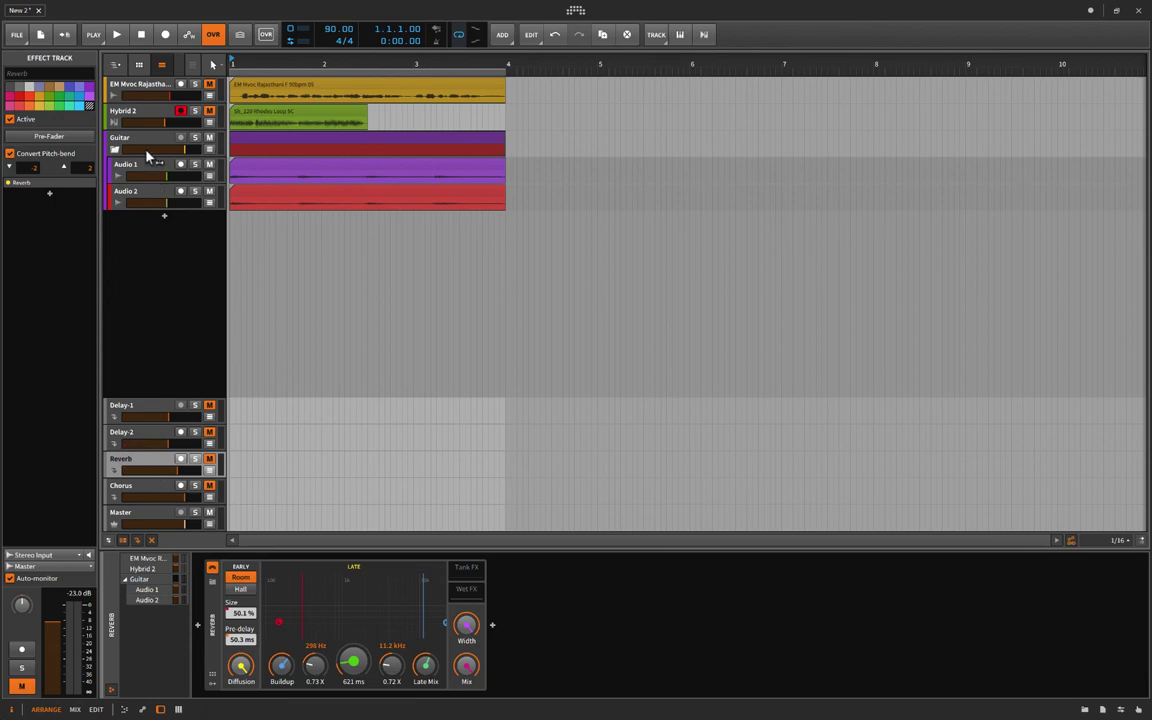
pyautogui.click(137, 88)
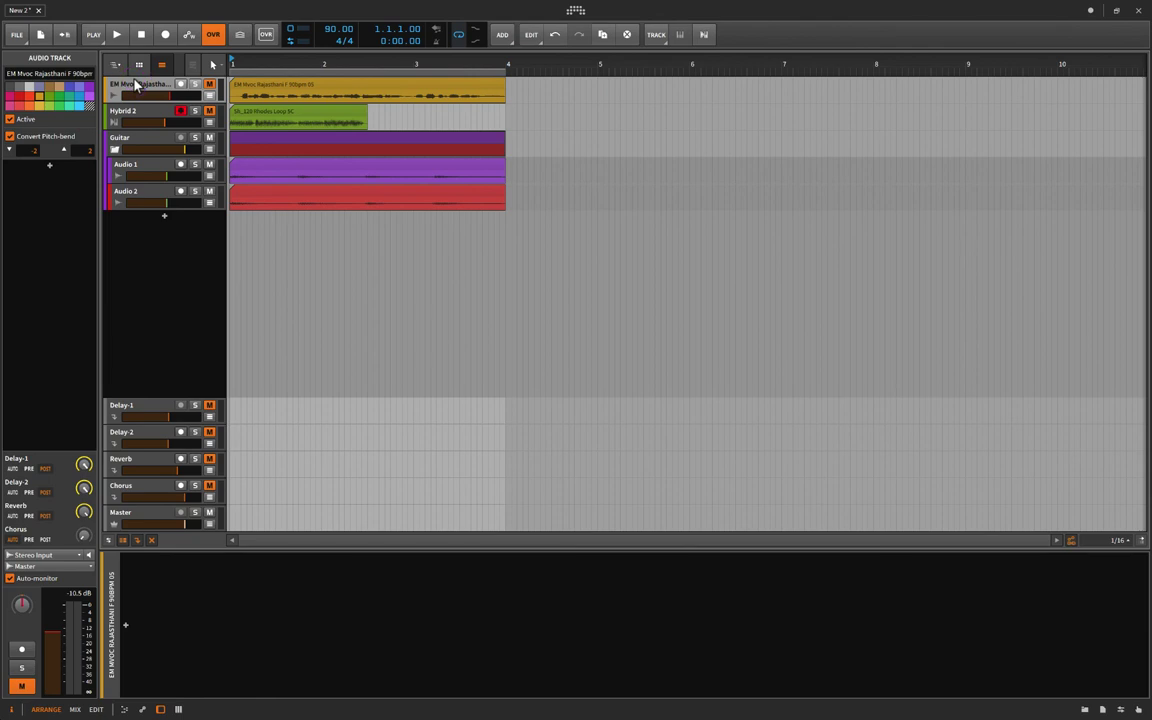
# Show the devices on the Delay-1, Delay-2, Reverb and Chorus effect tracks one after another.
pyautogui.click(142, 411)
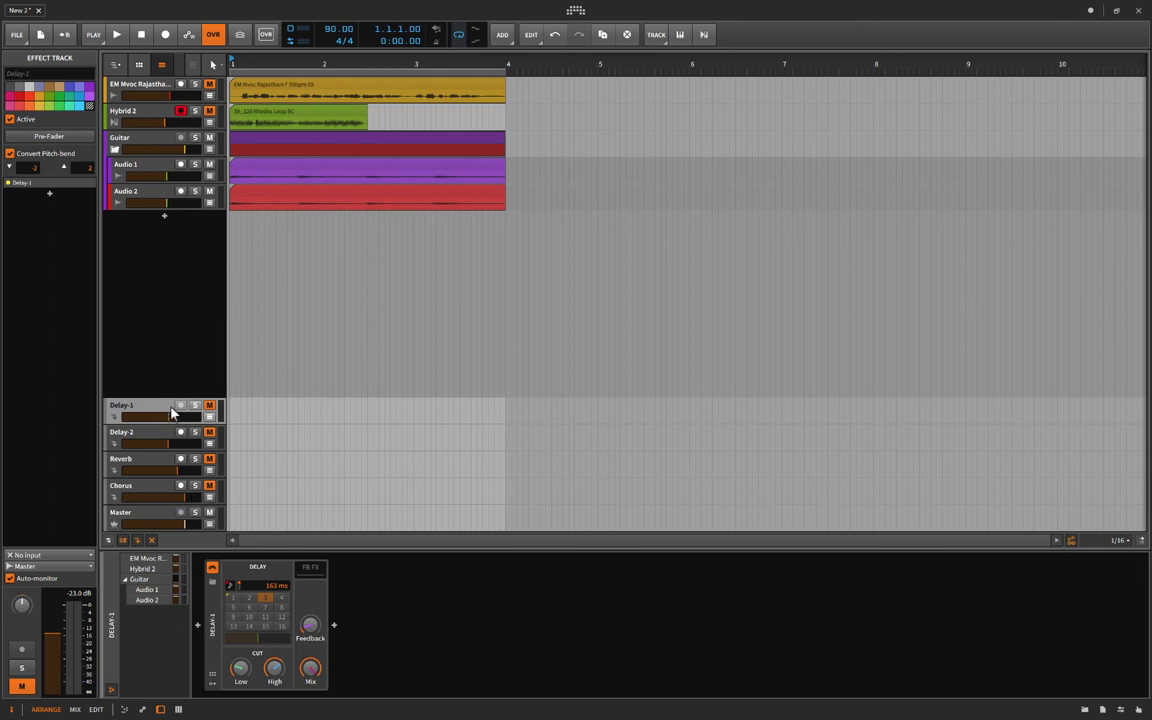
pyautogui.click(143, 441)
pyautogui.click(140, 463)
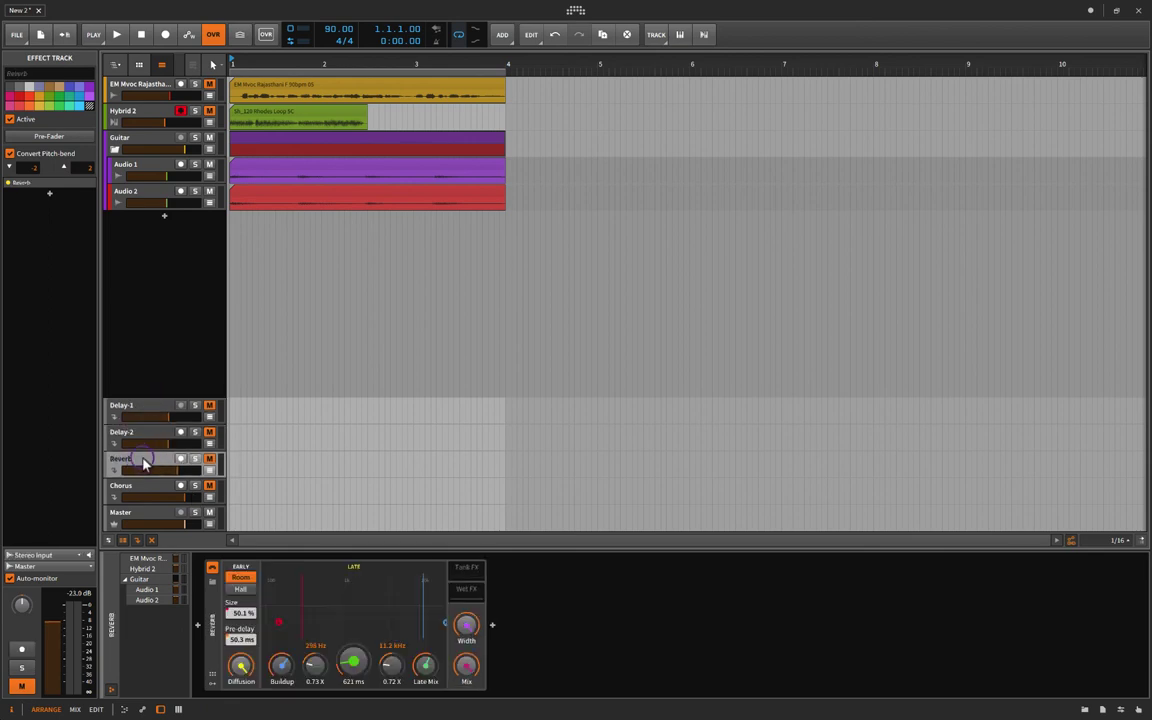
pyautogui.click(140, 487)
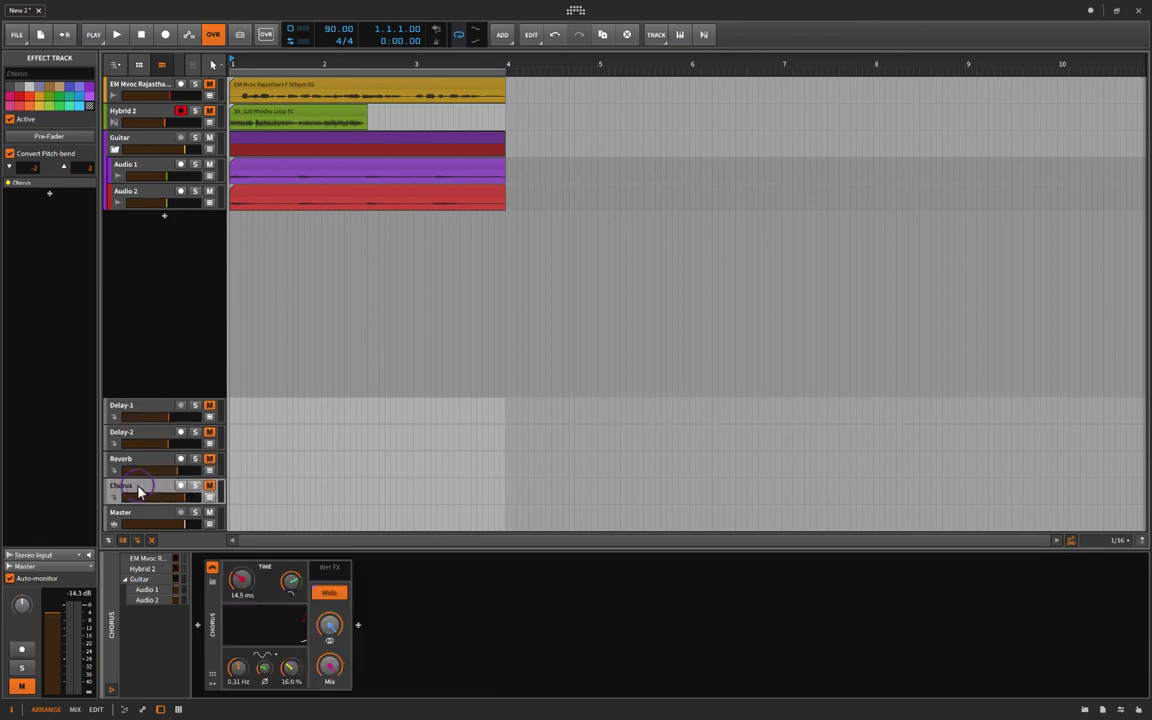
# Check the vocal track's effect sends against the Chorus and Reverb device settings.
pyautogui.click(122, 86)
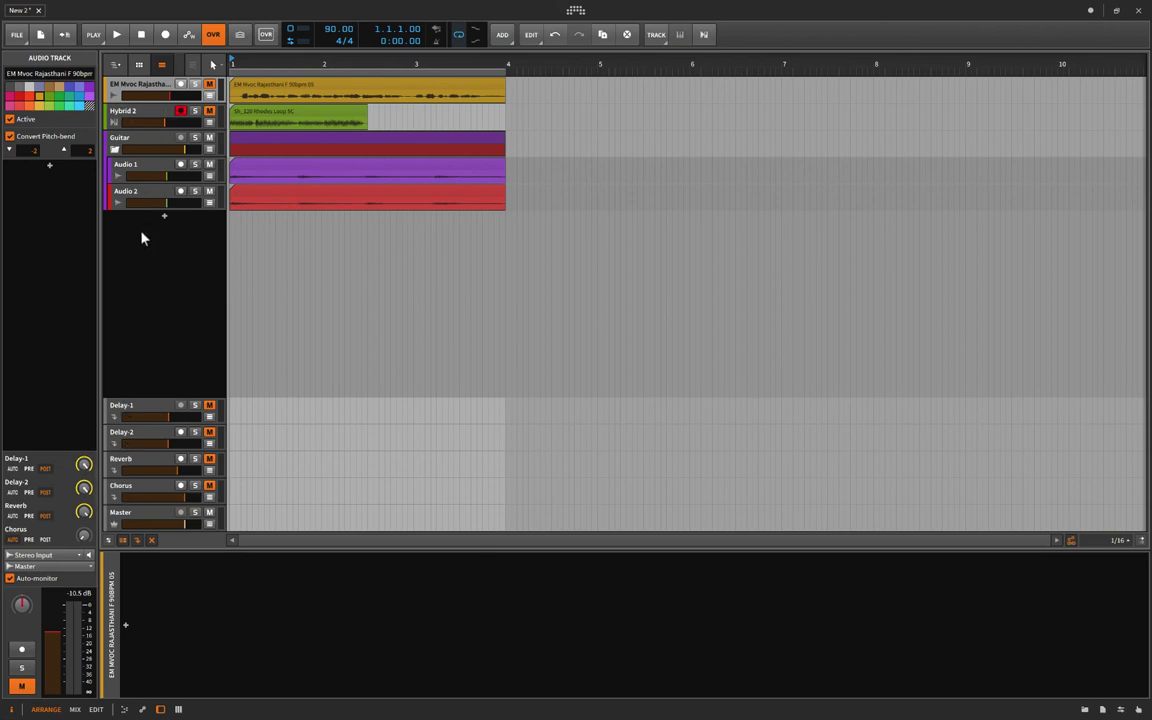
pyautogui.click(155, 490)
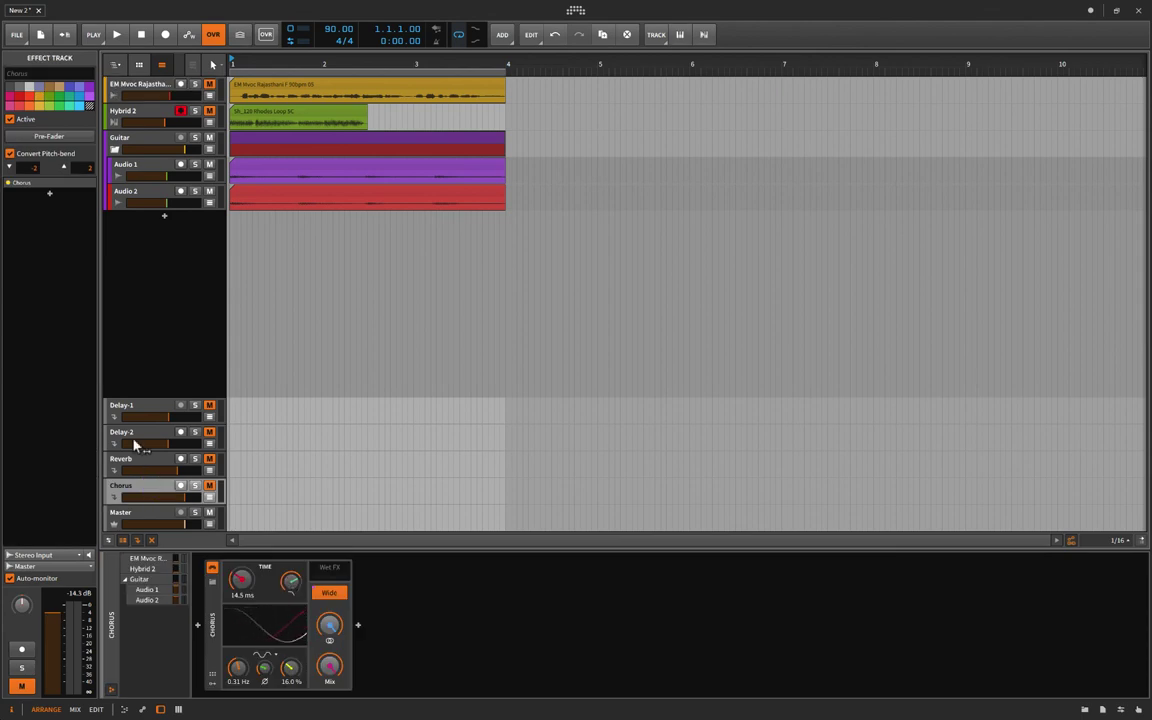
pyautogui.click(138, 458)
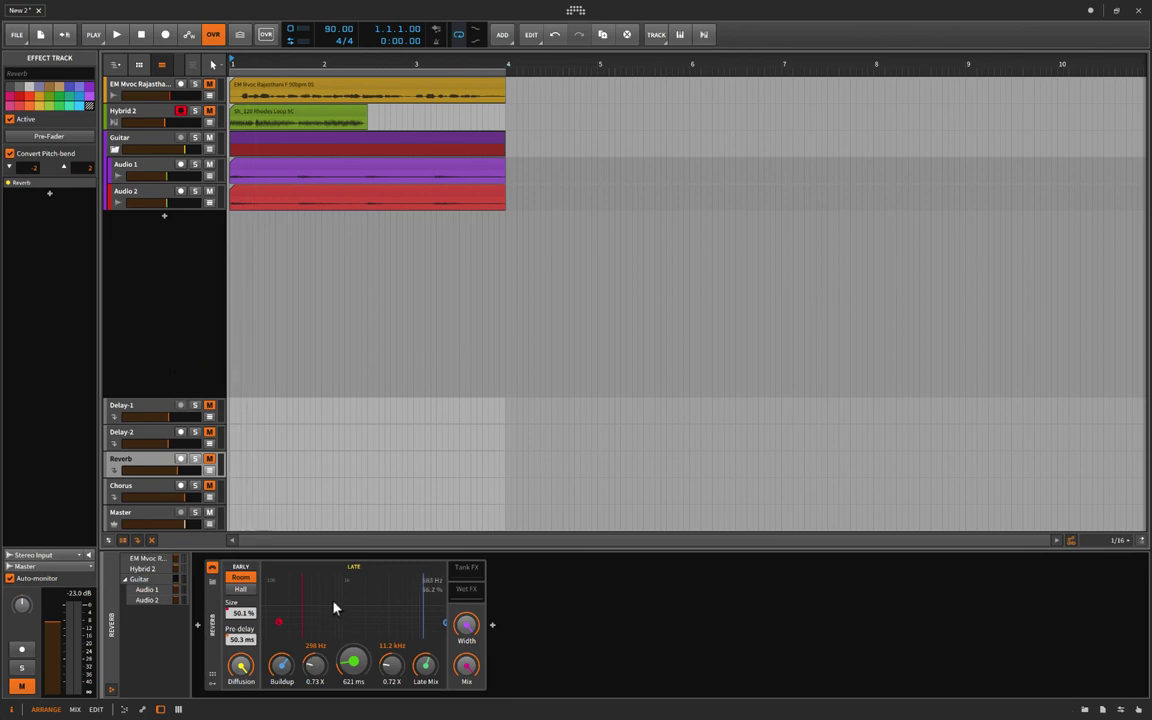
pyautogui.click(237, 451)
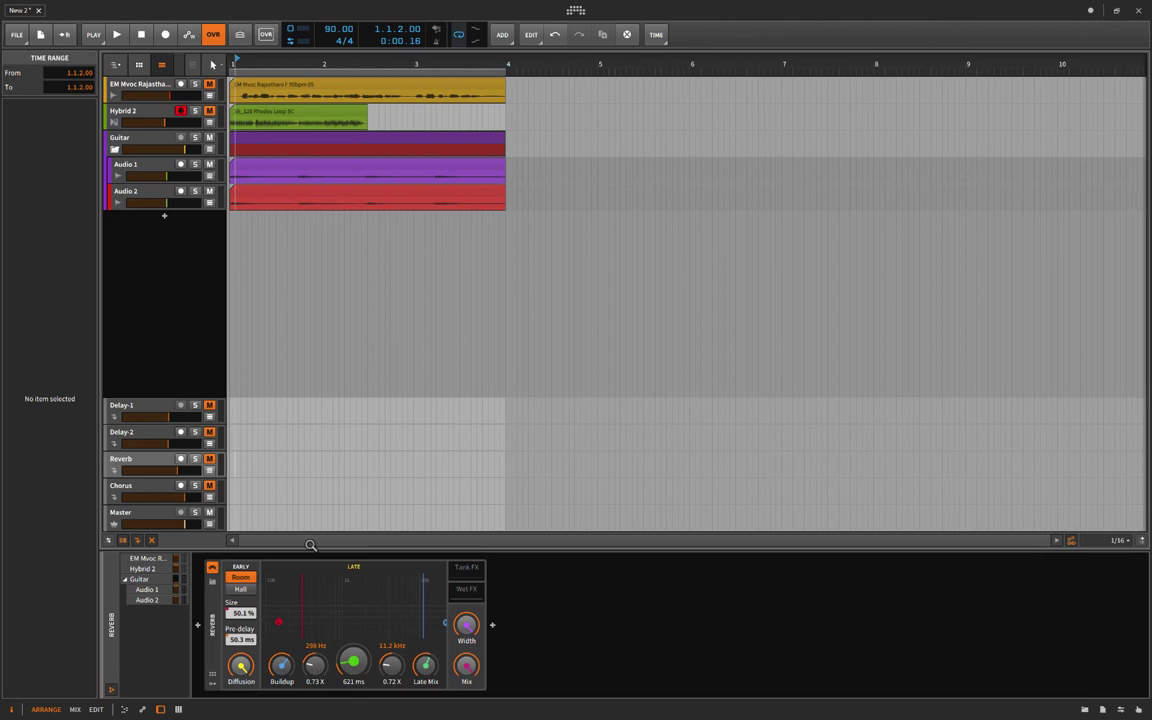
# Compare the effect sends and panning of the guitar tracks Audio 1 and Audio 2.
pyautogui.click(141, 195)
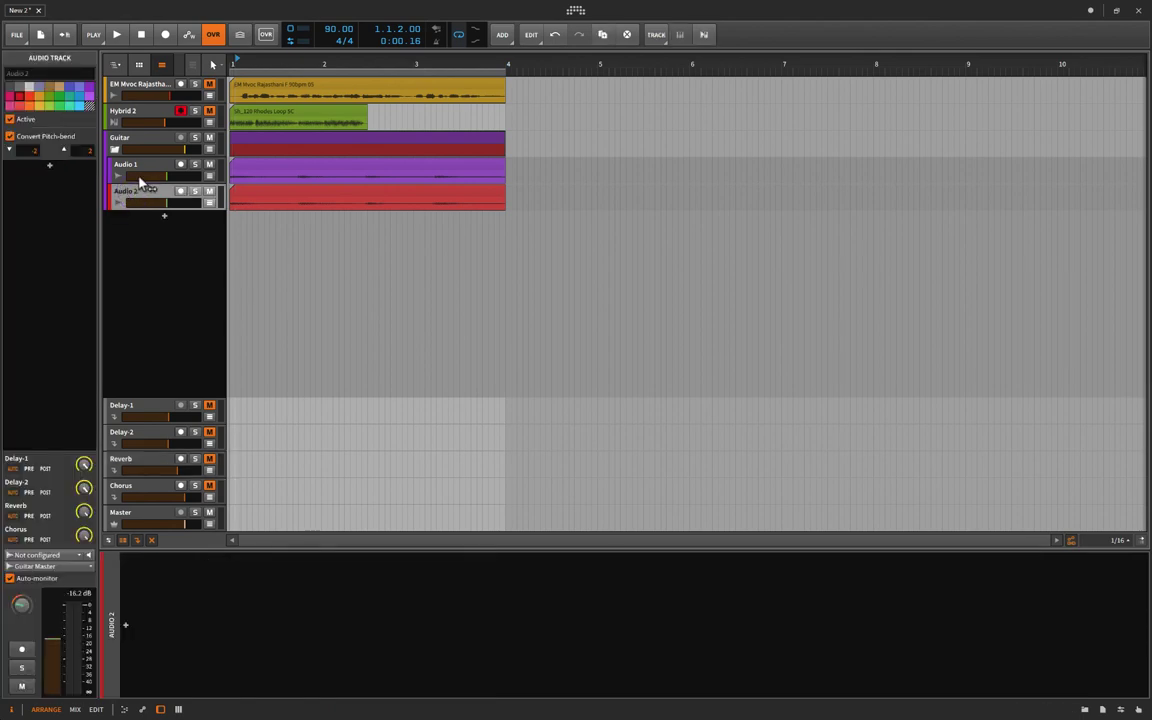
pyautogui.click(137, 171)
pyautogui.click(138, 195)
pyautogui.click(150, 166)
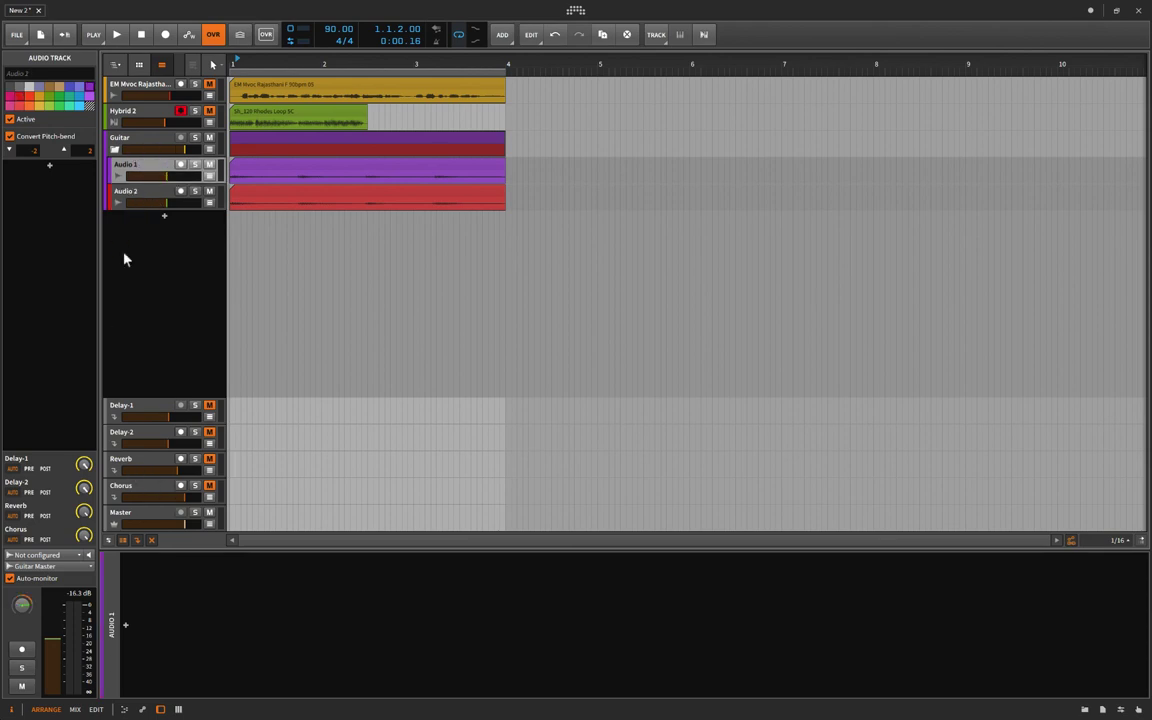
pyautogui.click(137, 190)
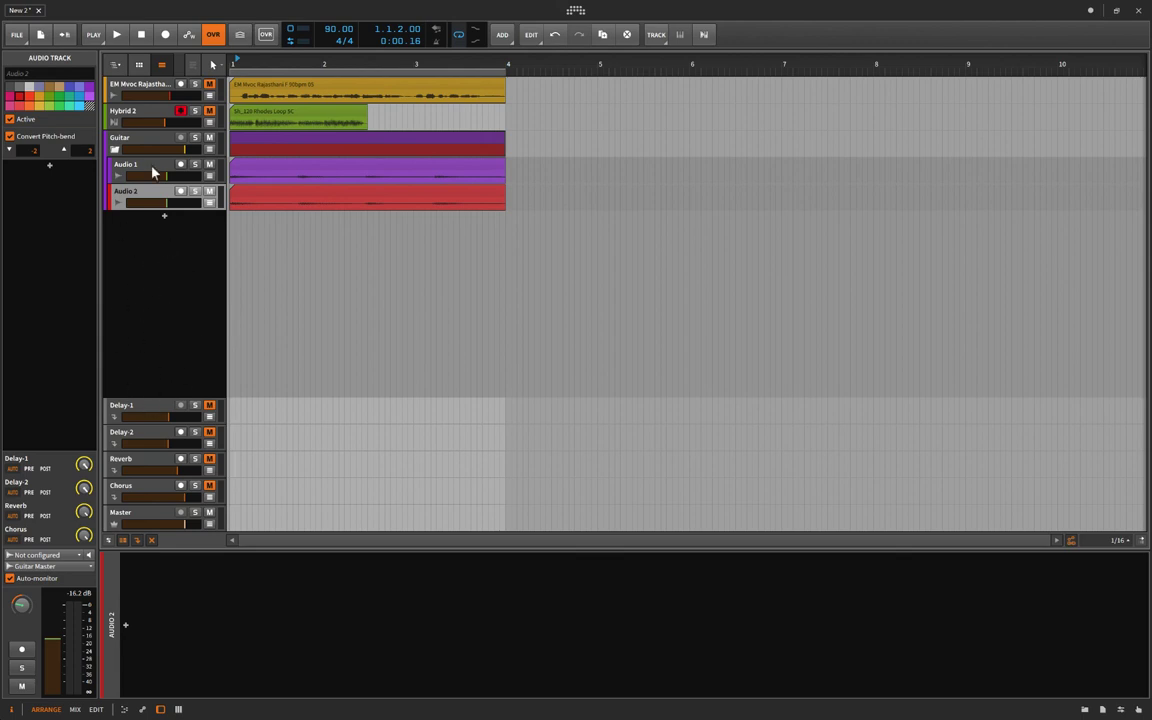
# Clear the track selection and return the playhead to the start of bar 1.
pyautogui.click(244, 334)
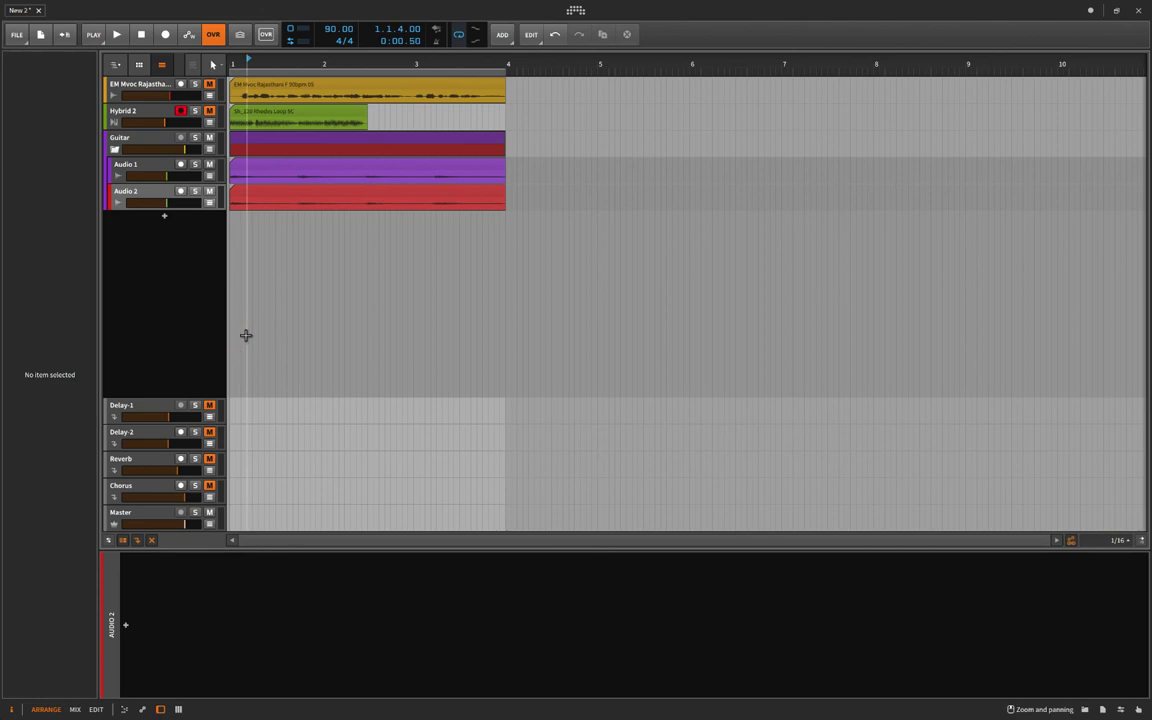
pyautogui.click(254, 335)
pyautogui.click(227, 353)
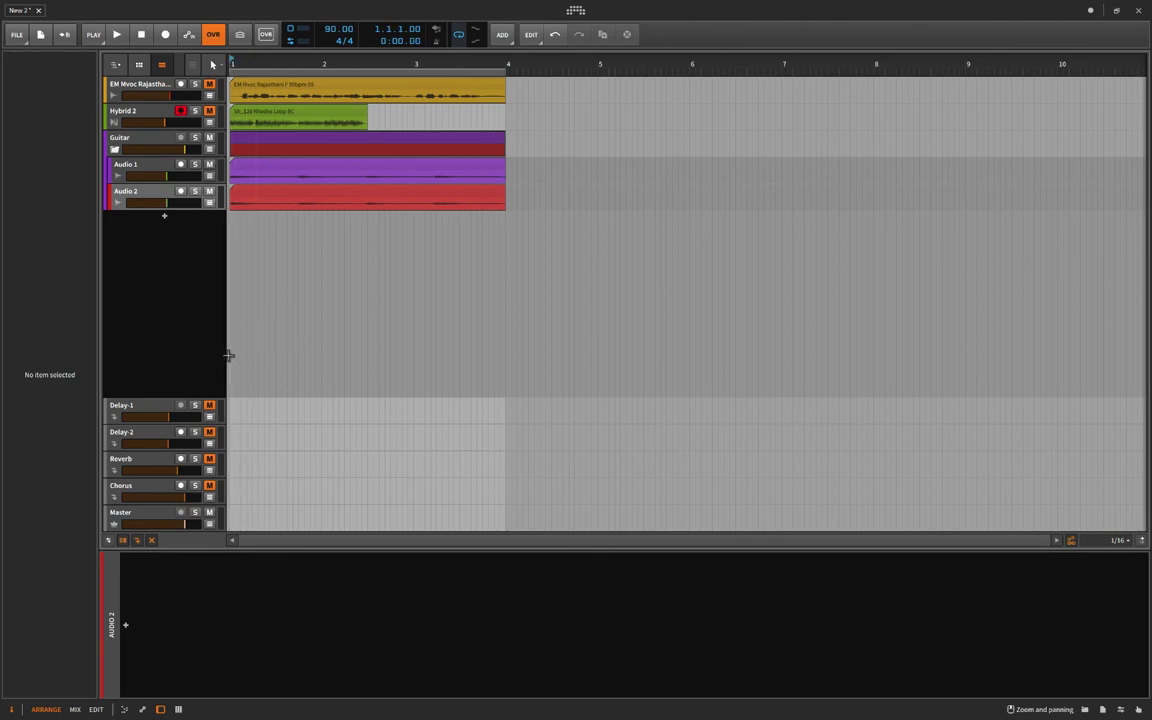